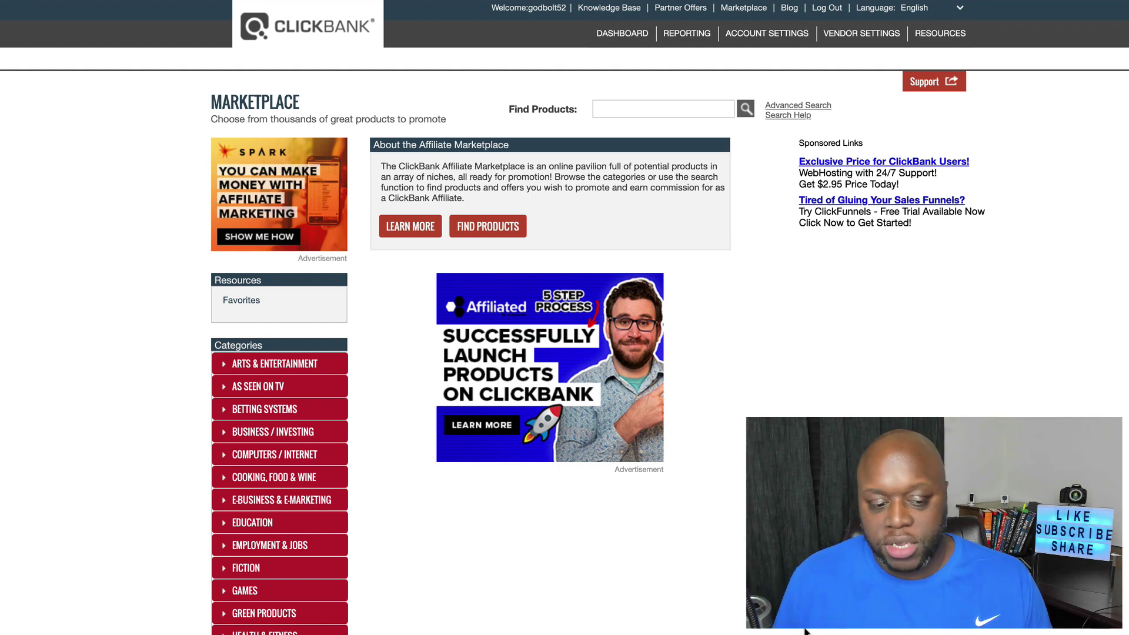
# Step: Search the ClickBank marketplace for "small shop" and open the Ultimate Small Shop affiliate page in a new tab for review
pyautogui.click(635, 107)
pyautogui.click(625, 274)
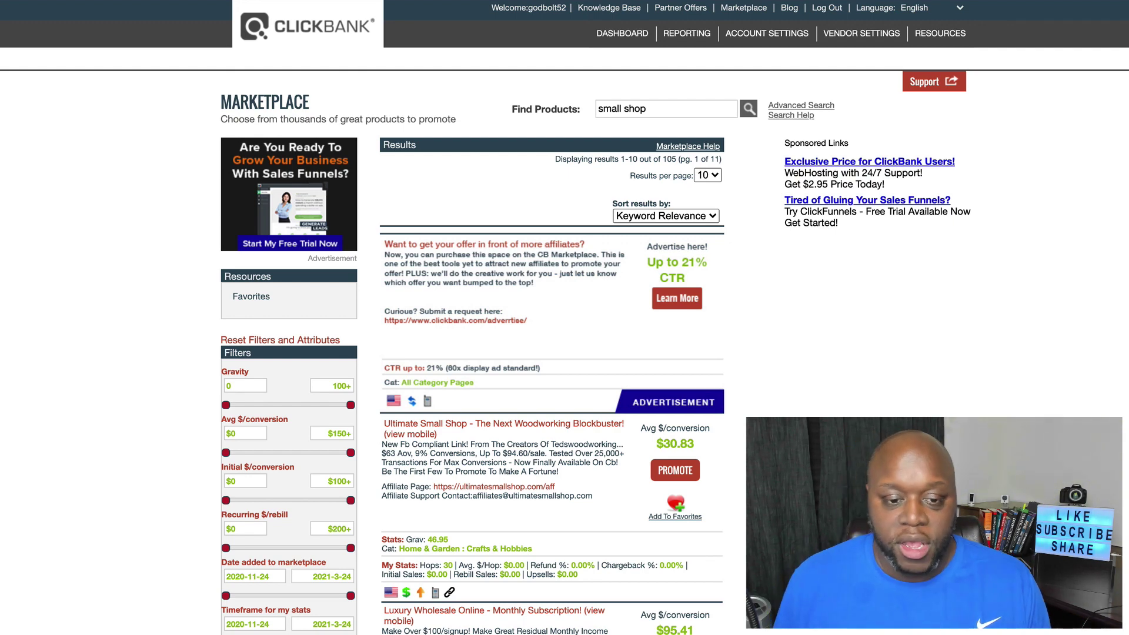
pyautogui.scroll(-2, 417, 463)
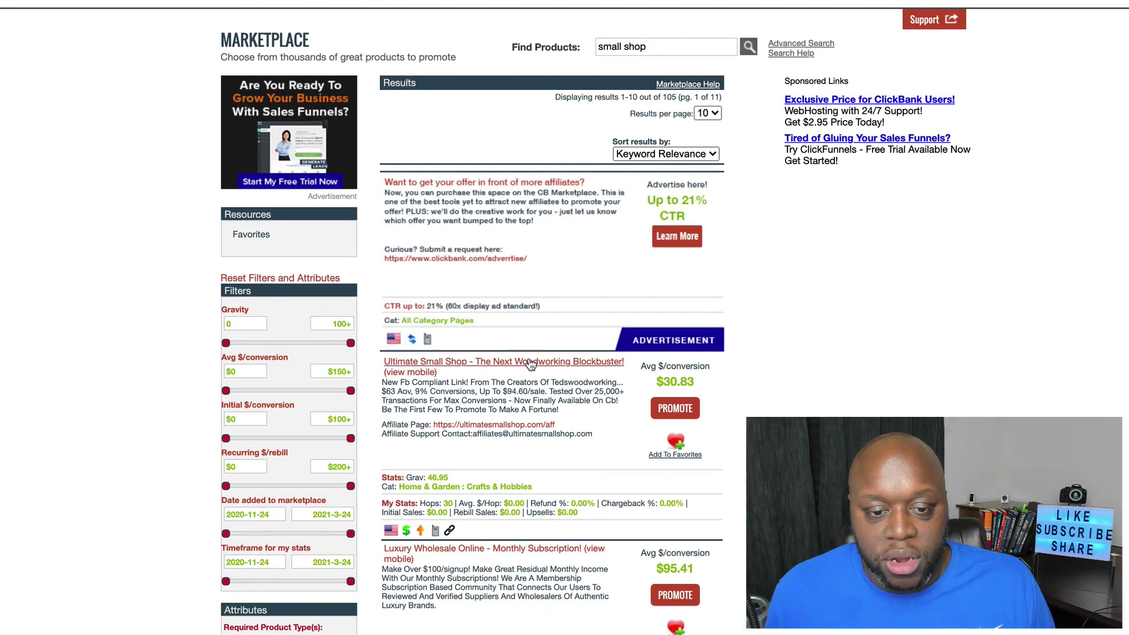
pyautogui.rightClick(531, 365)
pyautogui.press('Escape')
pyautogui.rightClick(520, 429)
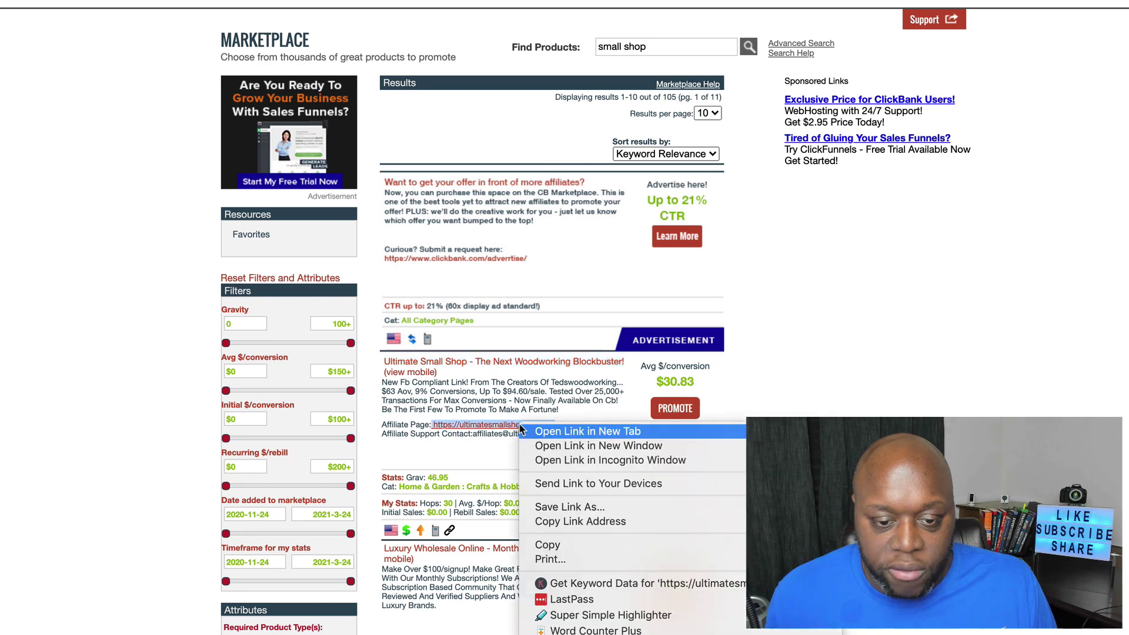
pyautogui.click(736, 432)
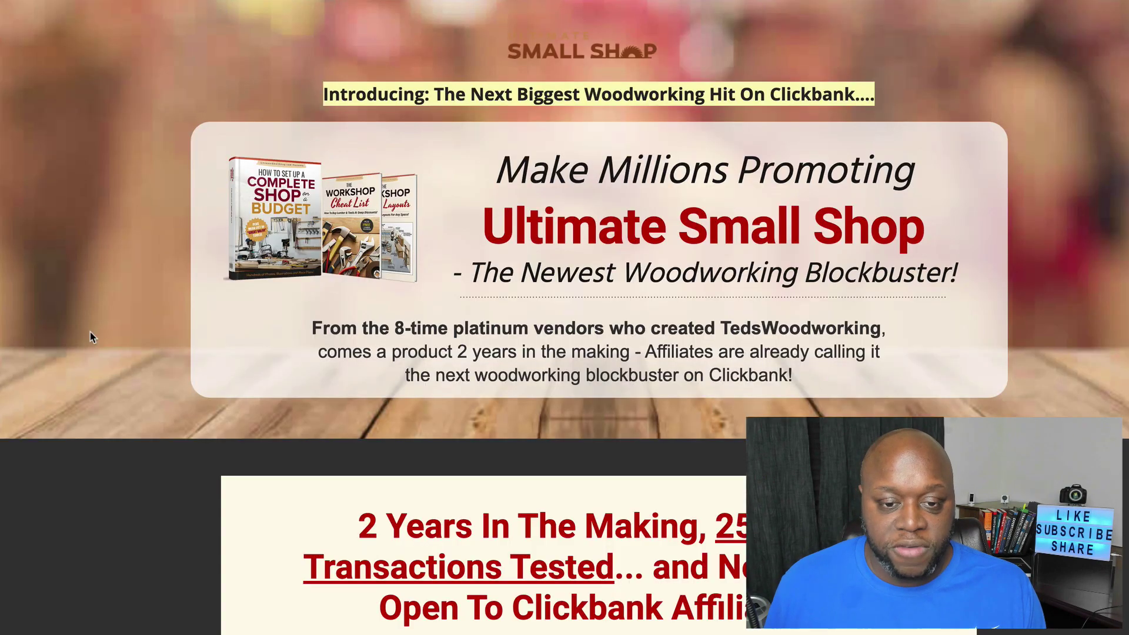
pyautogui.scroll(-5, 297, 347)
pyautogui.scroll(-15, 296, 352)
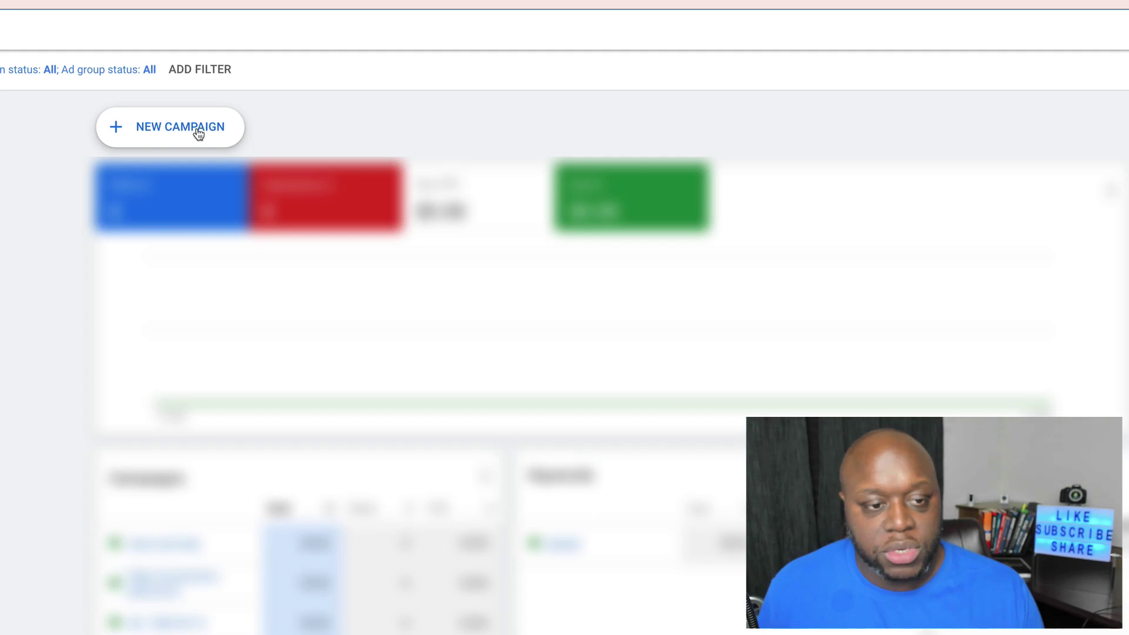
# Step: Switch to Google Ads and start a new Search campaign with Website traffic as its goal
pyautogui.click(166, 134)
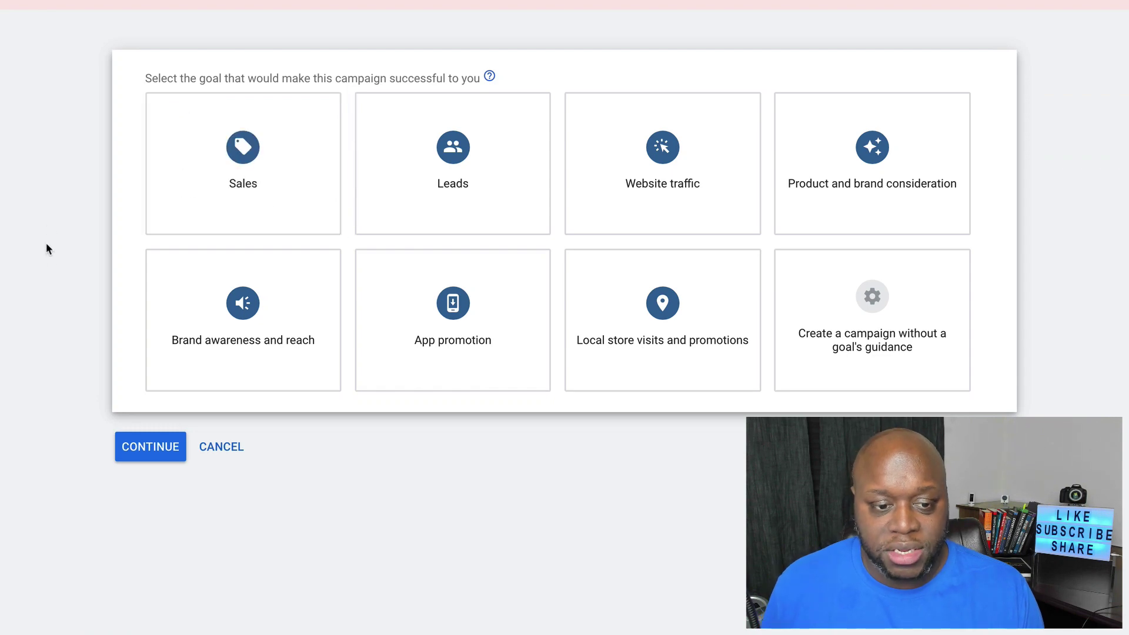
pyautogui.click(659, 155)
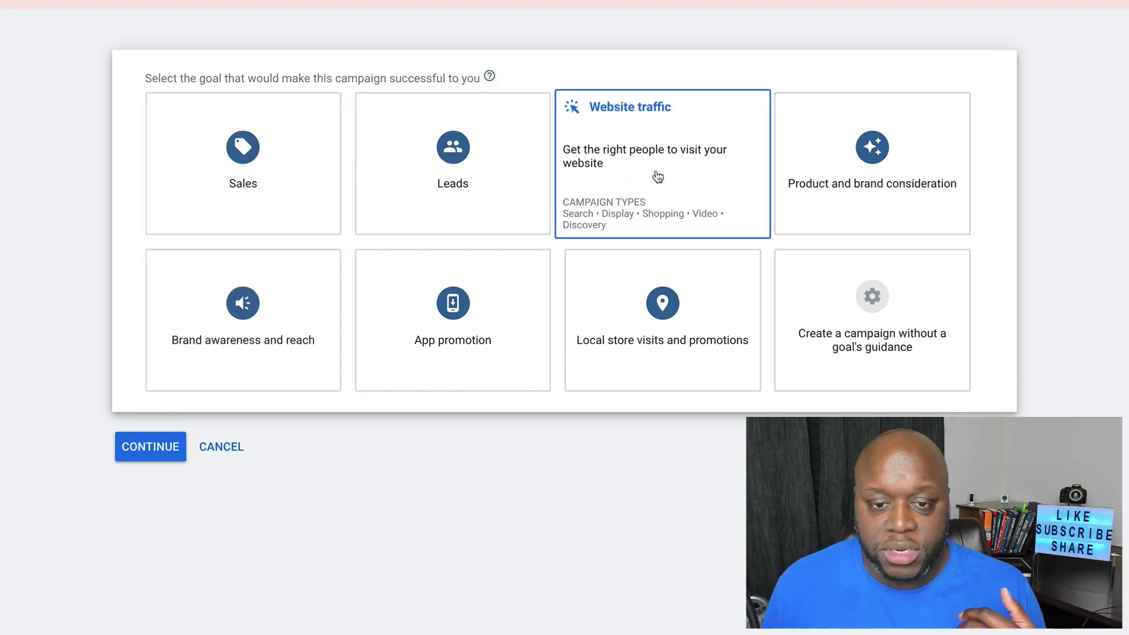
pyautogui.scroll(-2, 657, 176)
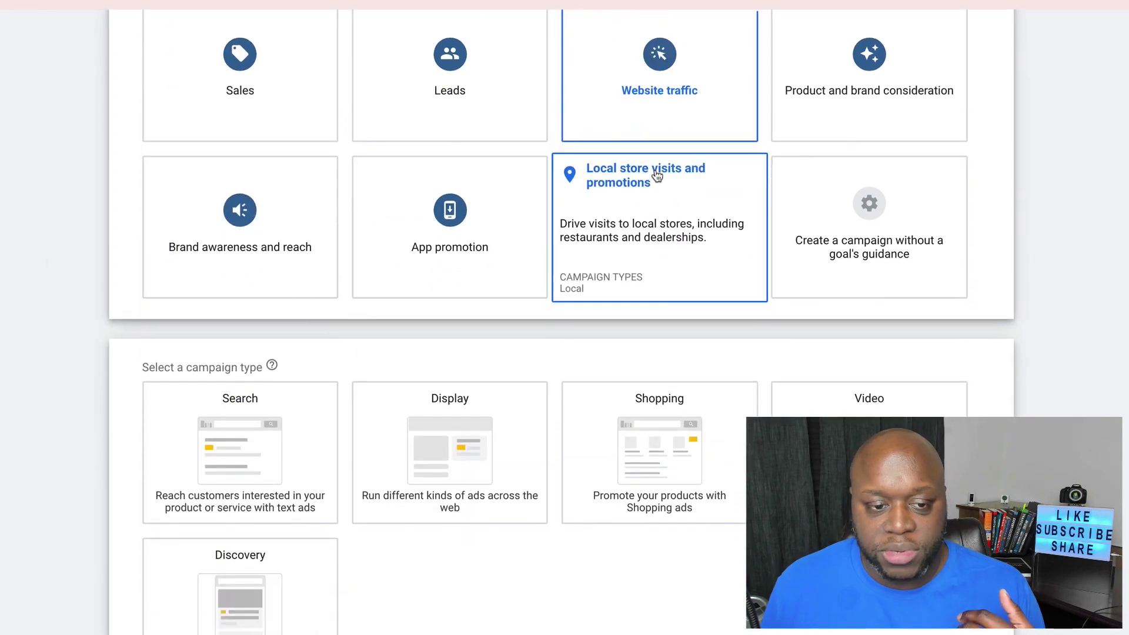
pyautogui.click(237, 463)
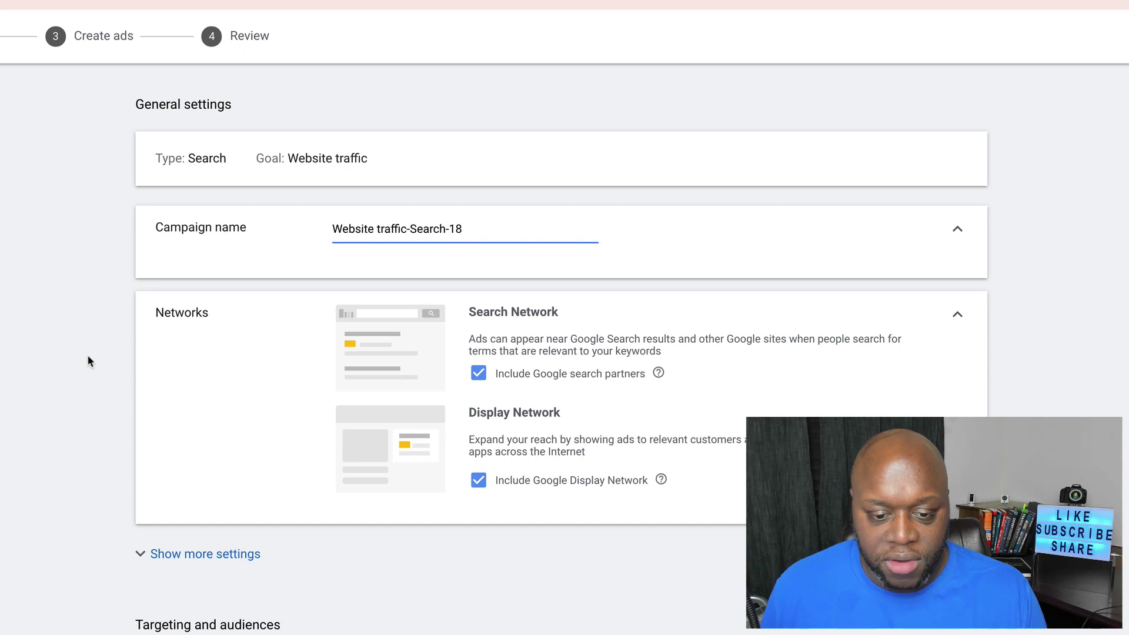
# Step: Rename the campaign as "Small shop"
pyautogui.doubleClick(417, 230)
pyautogui.tripleClick(418, 230)
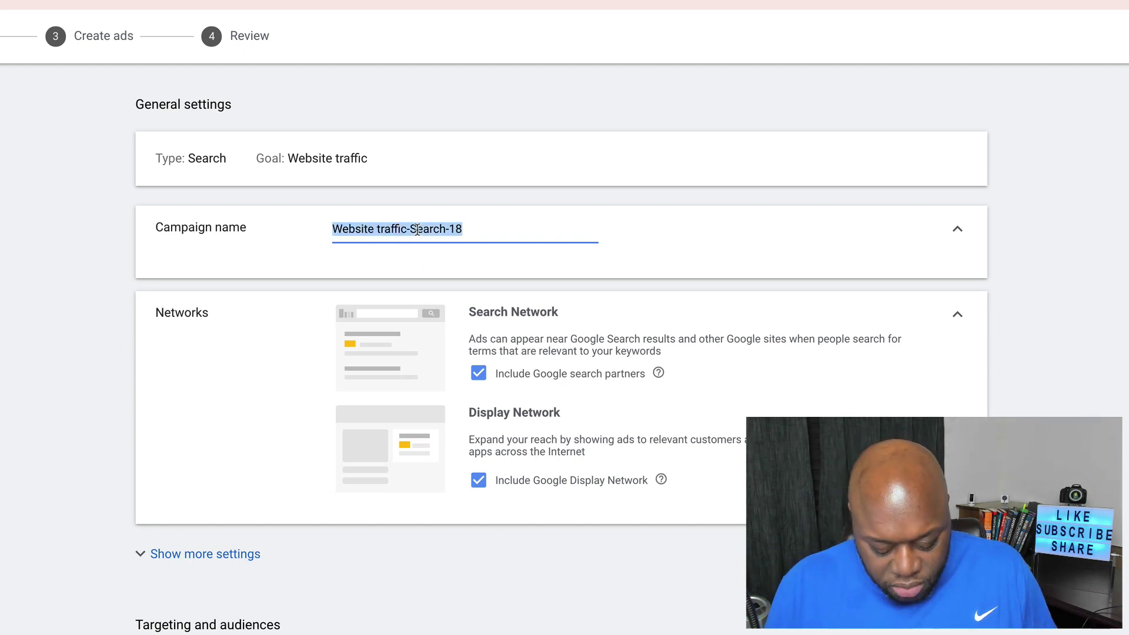
pyautogui.write('Small ')
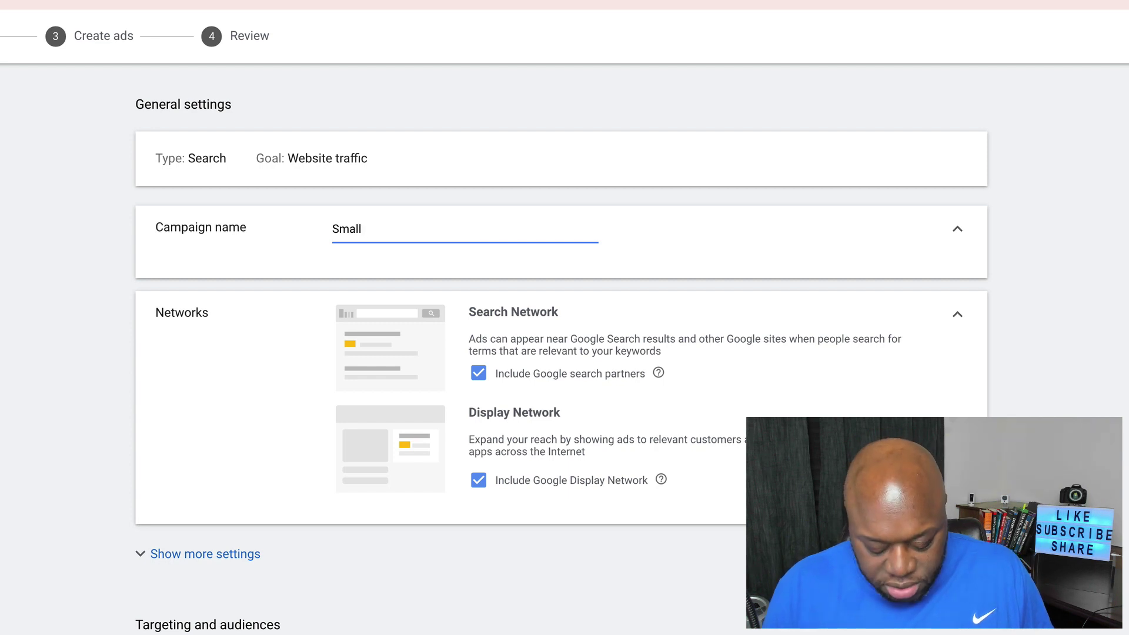
pyautogui.write('shop')
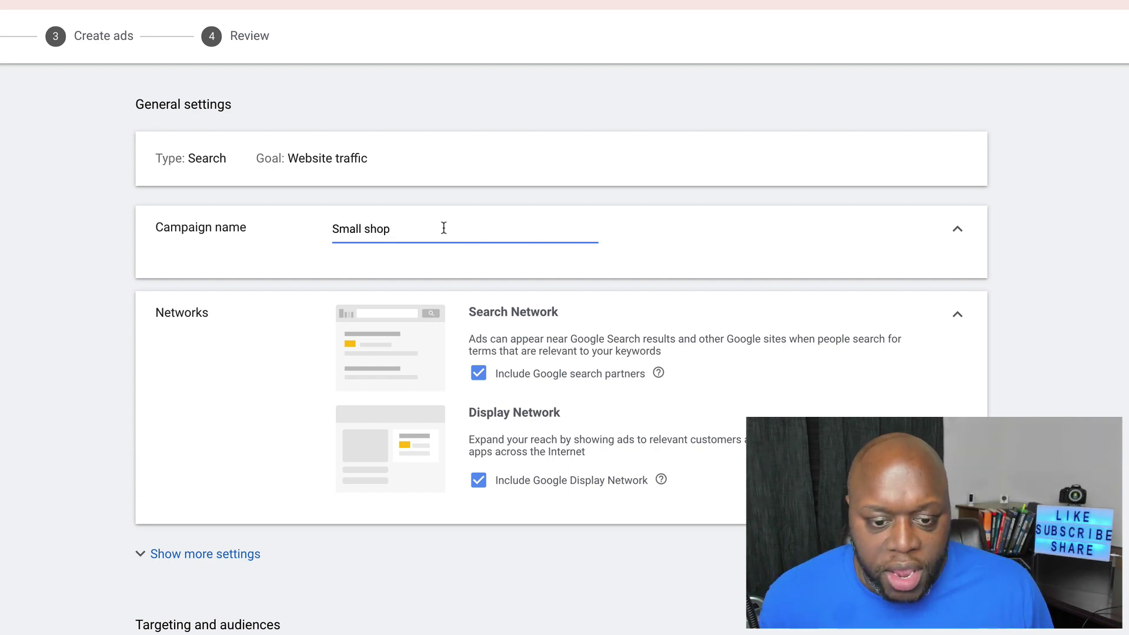
# Step: Exclude the Google Display Network and Google search partners from the campaign's networks
pyautogui.click(480, 484)
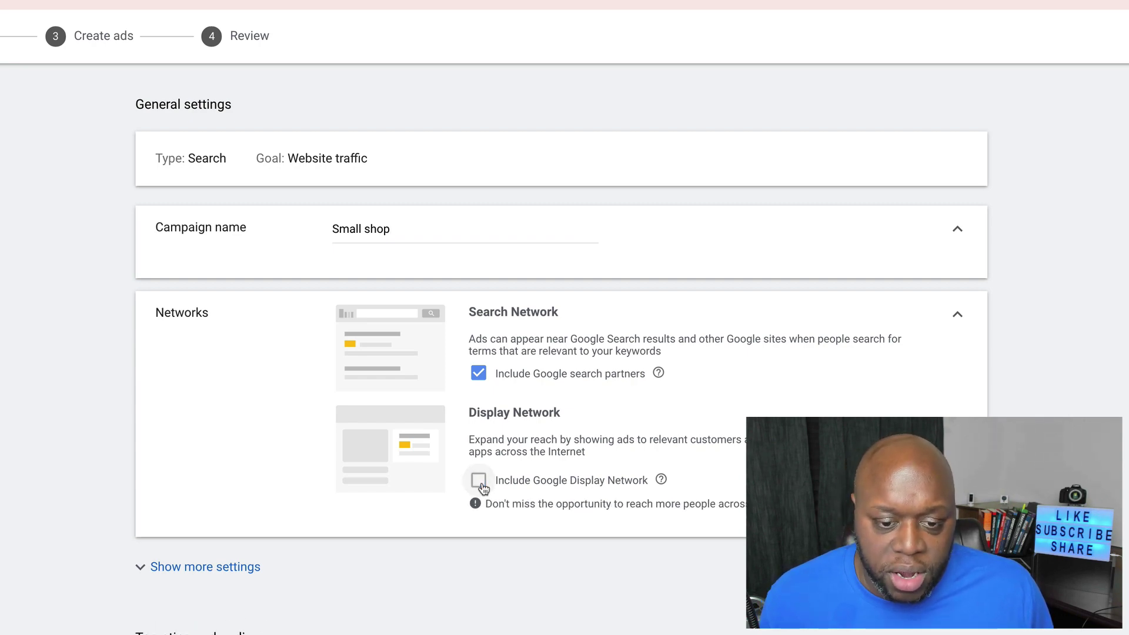
pyautogui.click(478, 374)
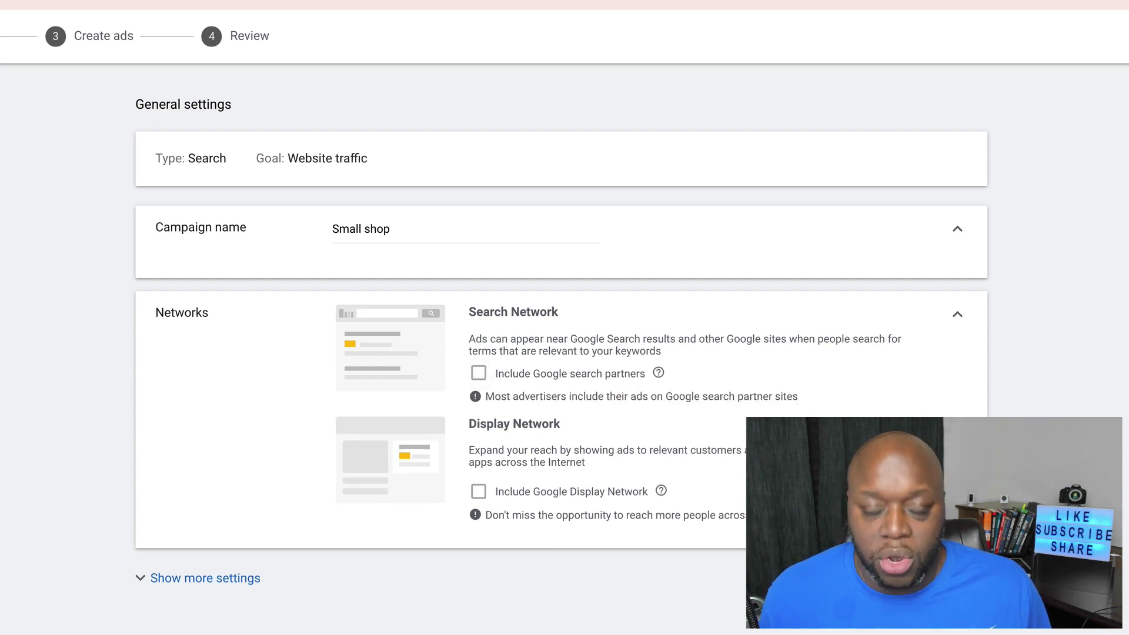
# Step: Expand the campaign's additional settings and examine the Dynamic Search Ads setting
pyautogui.scroll(-1, 1087, 628)
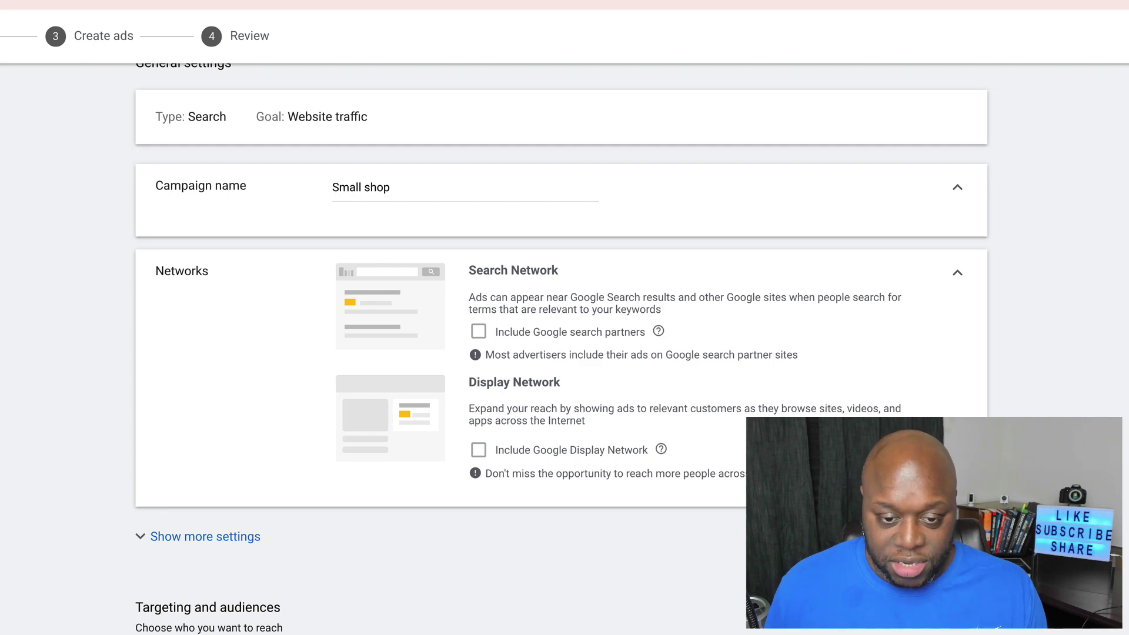
pyautogui.scroll(-3, 565, 353)
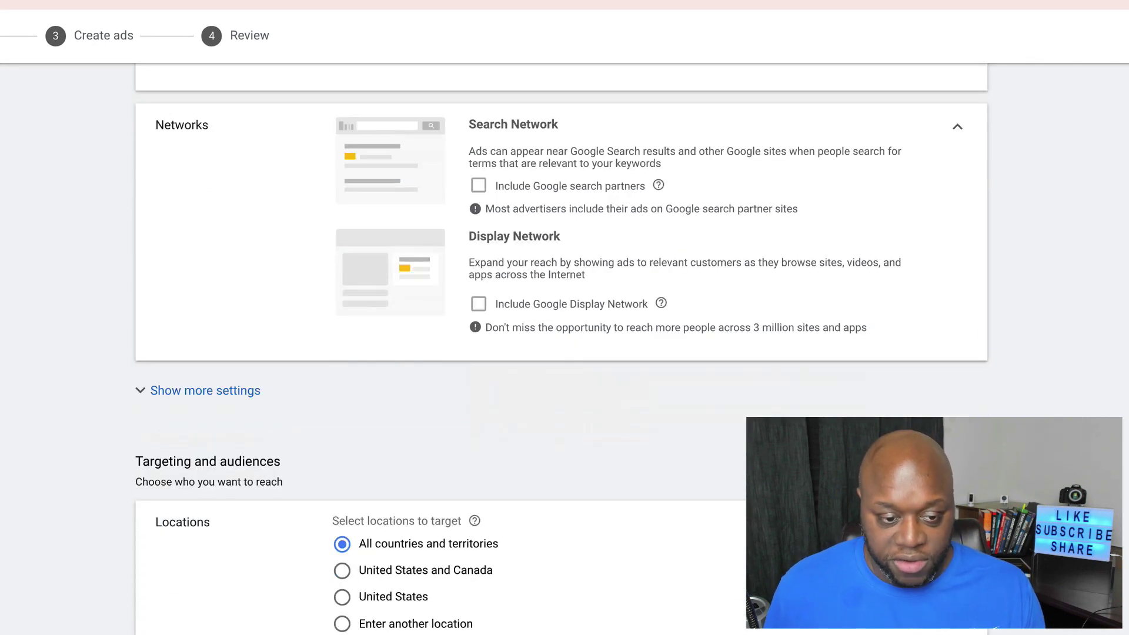
pyautogui.click(156, 395)
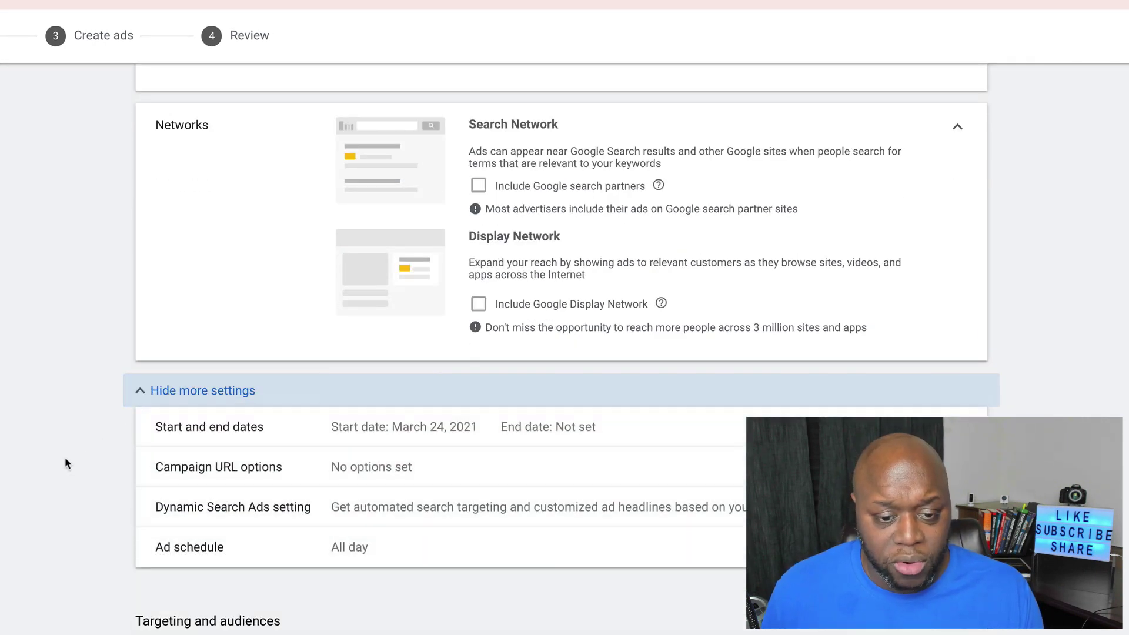
pyautogui.scroll(-2, 64, 463)
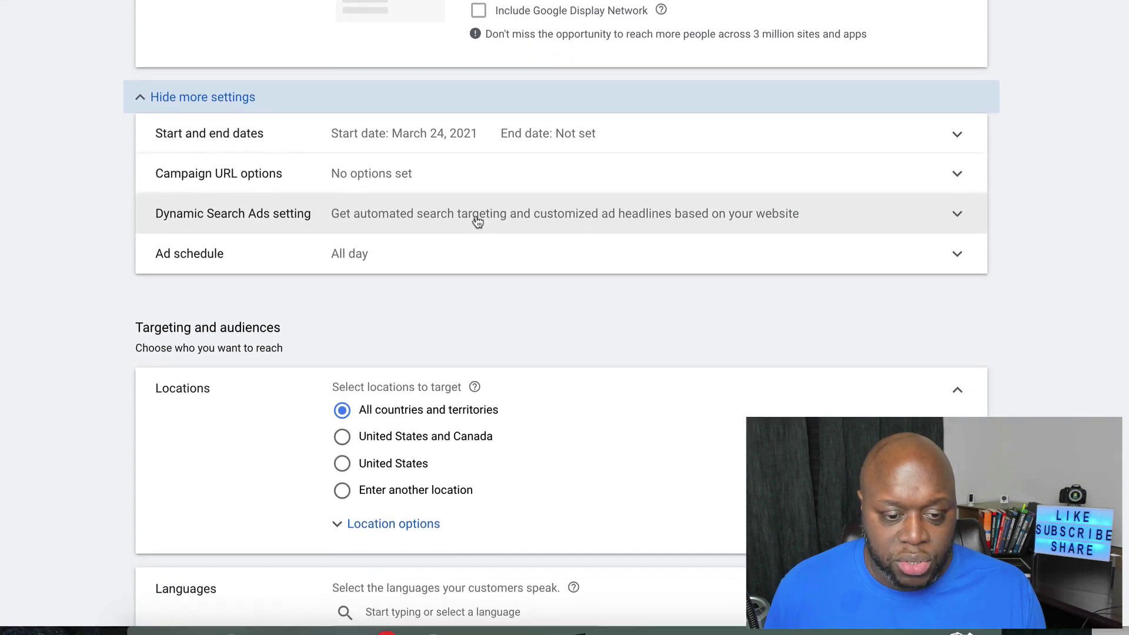
pyautogui.click(478, 418)
pyautogui.scroll(-3, 562, 318)
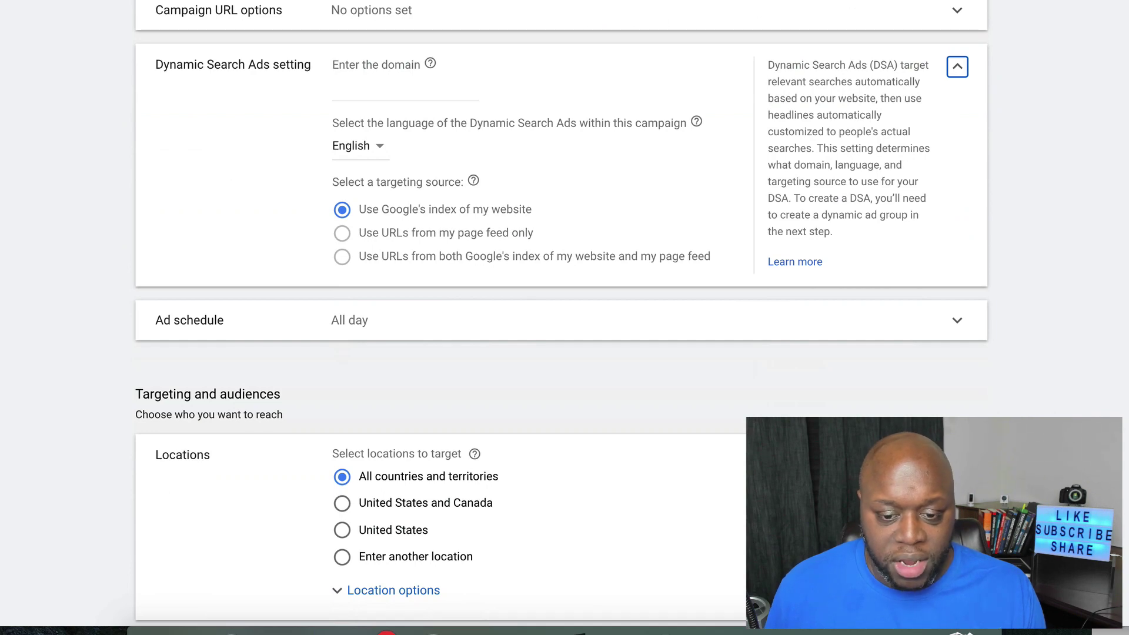
pyautogui.scroll(-2, 561, 318)
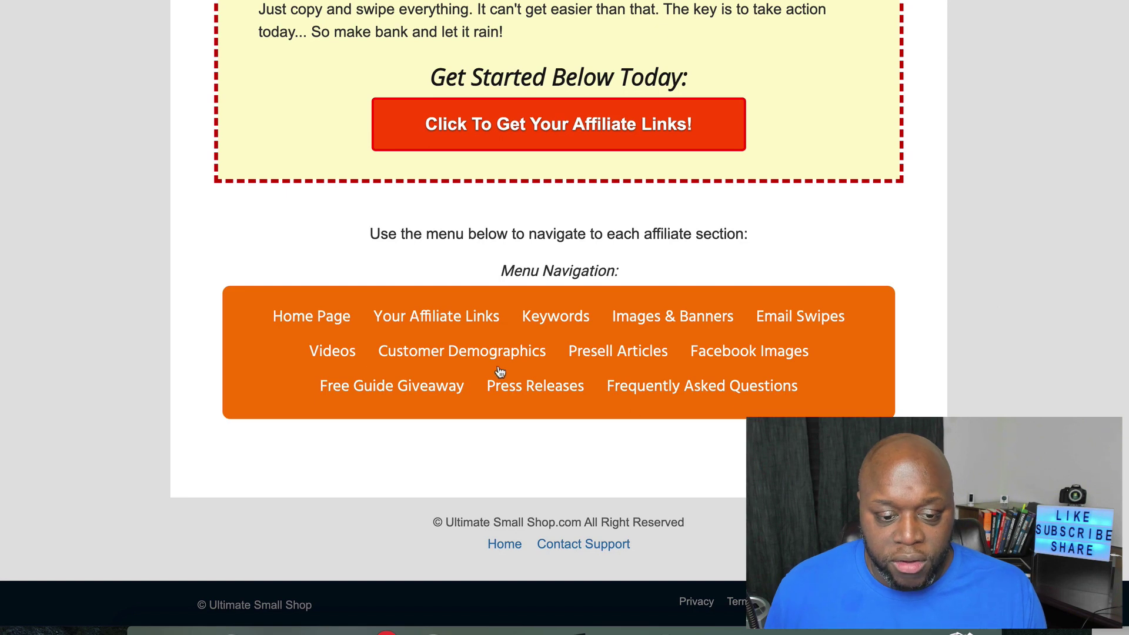
# Step: Open Customer Demographics on the Ultimate Small Shop affiliate page and review buyers' age, income, countries and interests
pyautogui.click(535, 350)
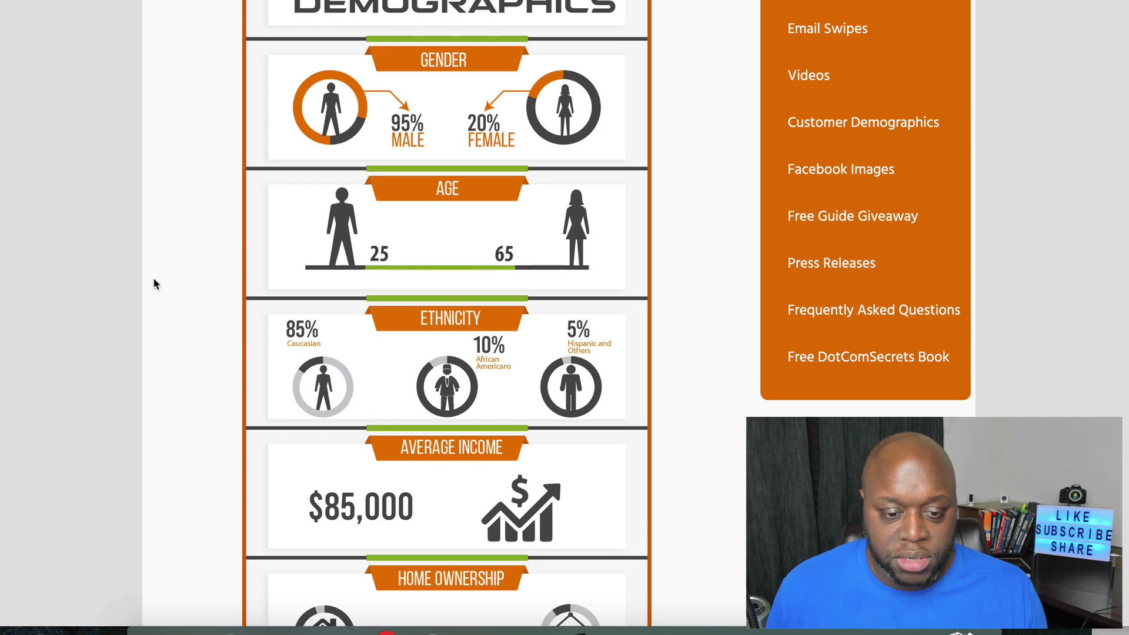
pyautogui.scroll(-2, 154, 283)
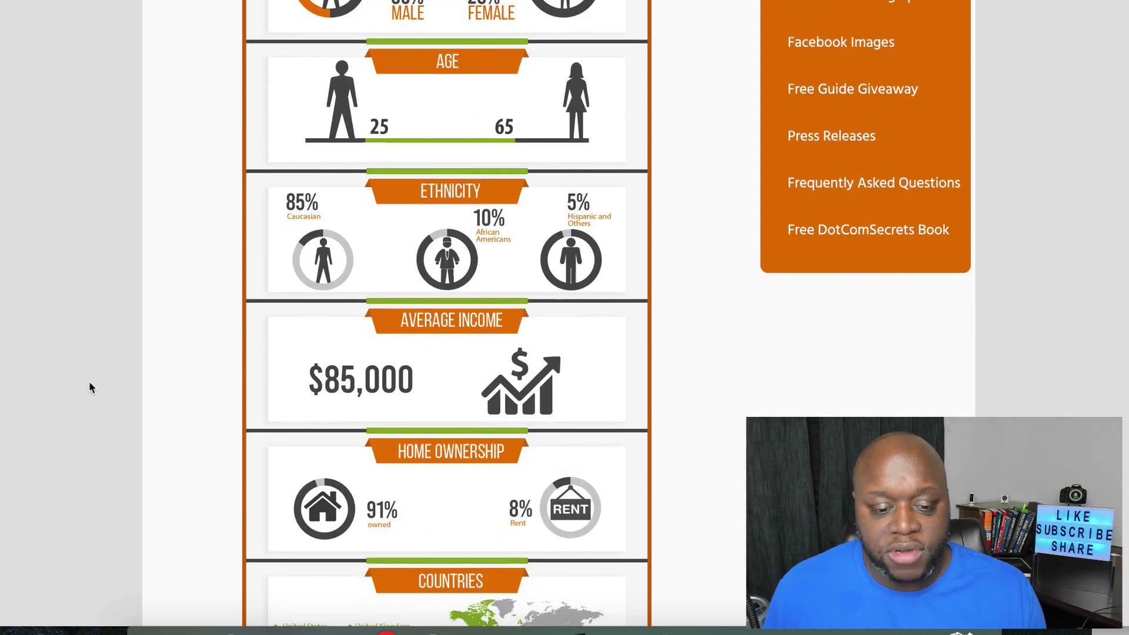
pyautogui.scroll(-1, 106, 381)
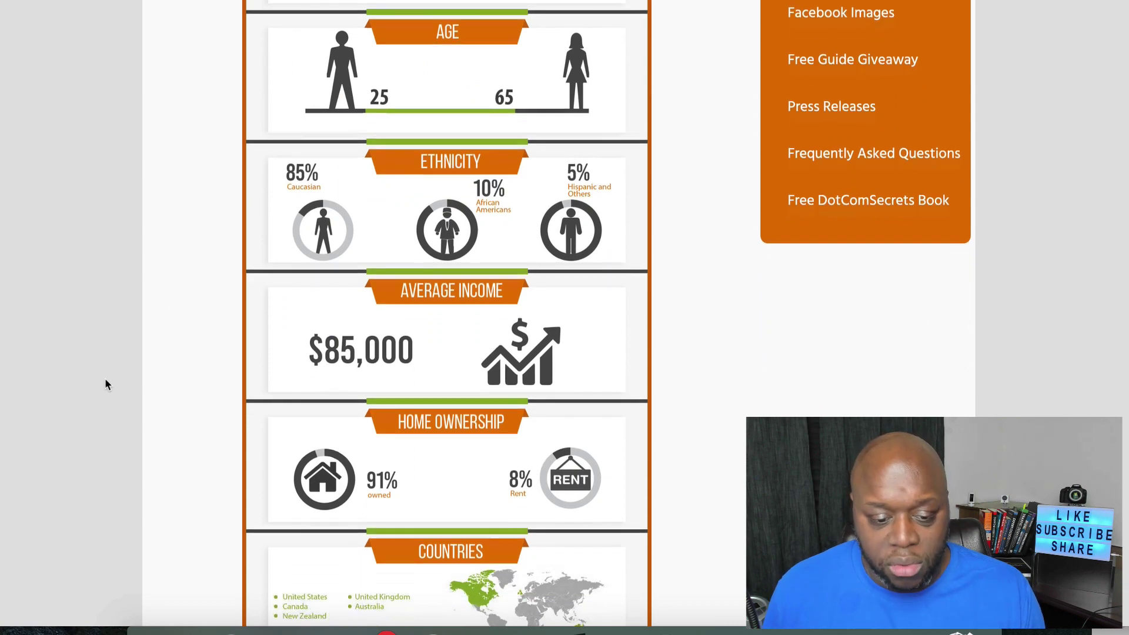
pyautogui.scroll(-1, 106, 379)
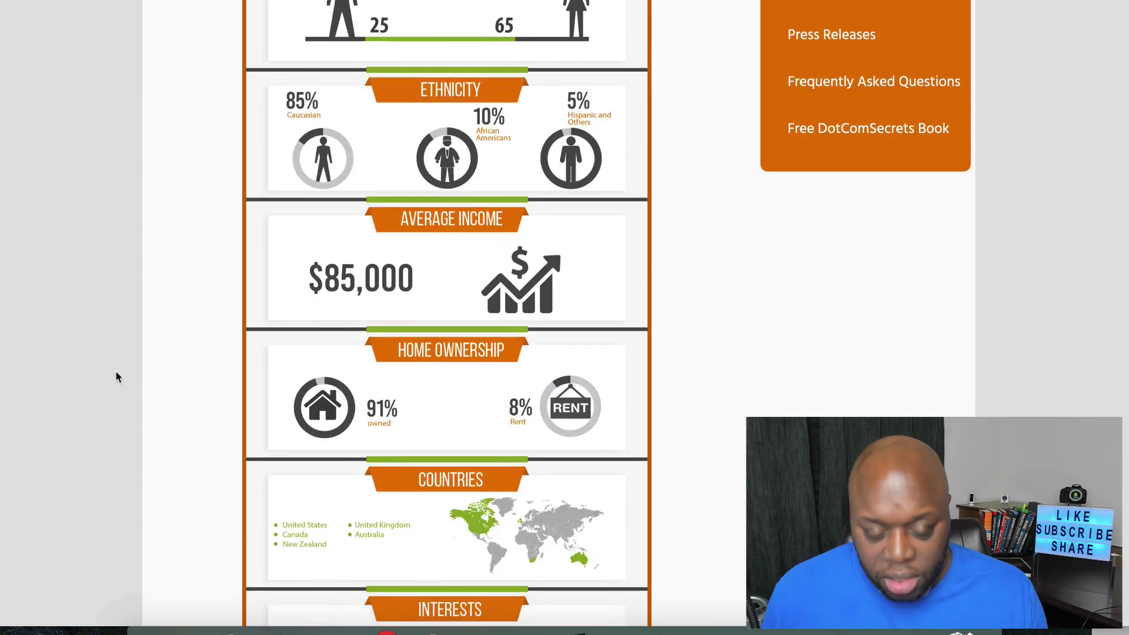
pyautogui.scroll(-3, 116, 373)
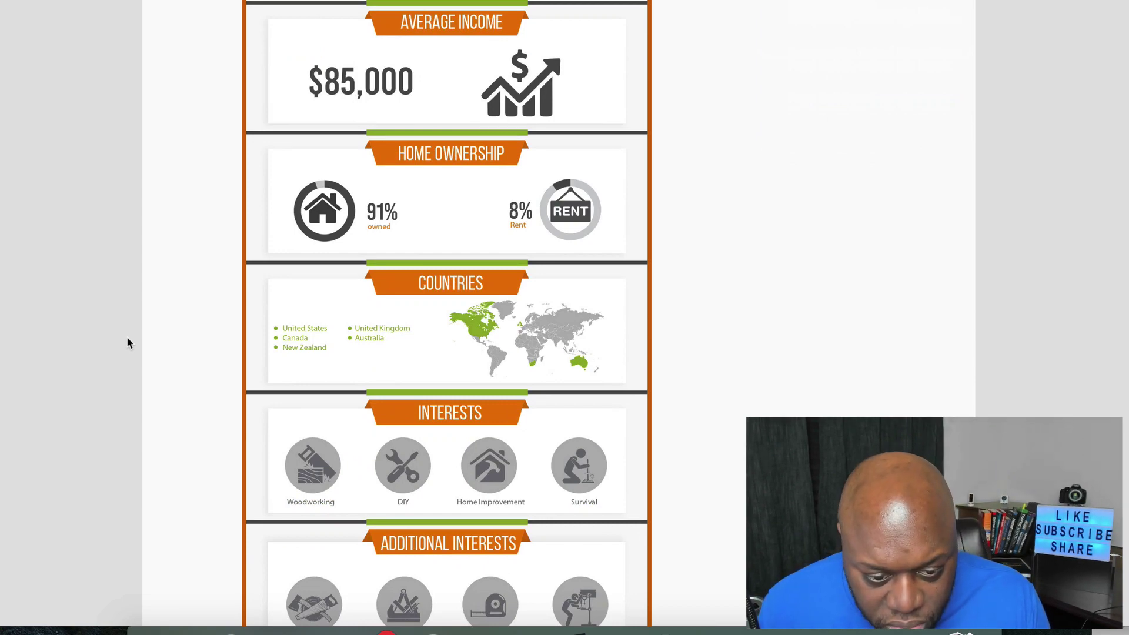
pyautogui.scroll(-1, 129, 341)
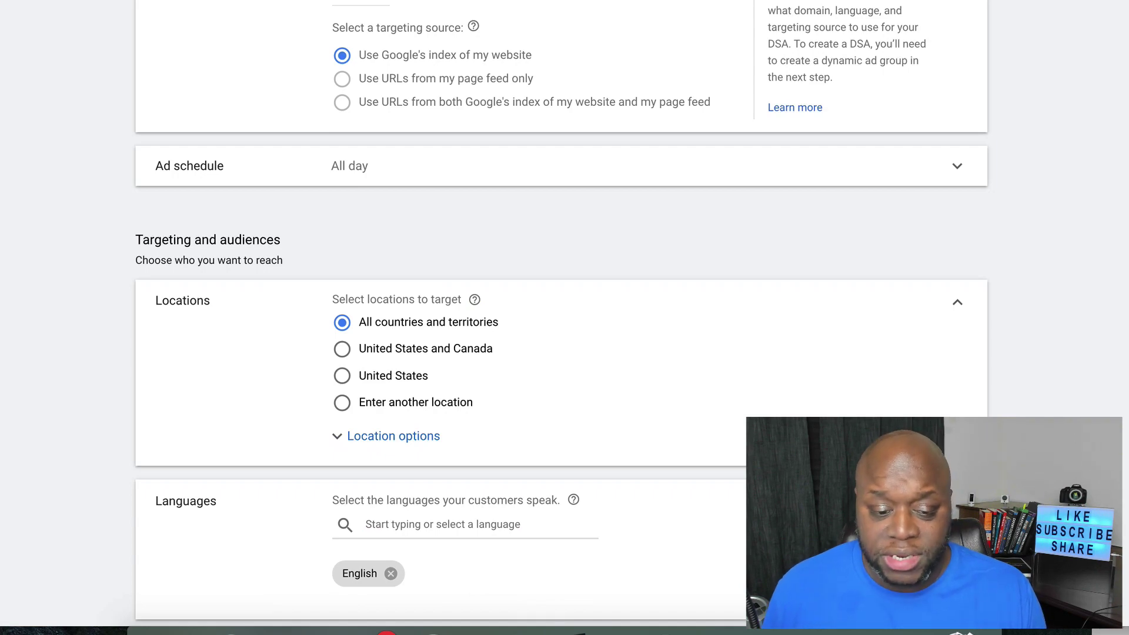
# Step: Back in Google Ads, set the campaign's target locations to United States and Canada
pyautogui.scroll(-3, 70, 306)
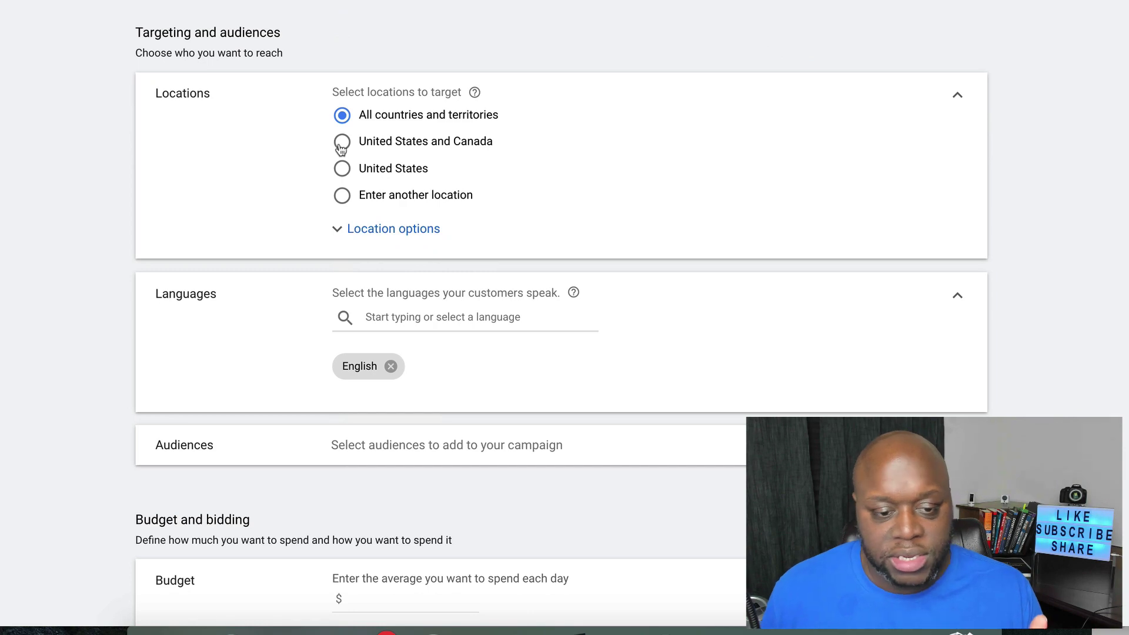
pyautogui.click(340, 143)
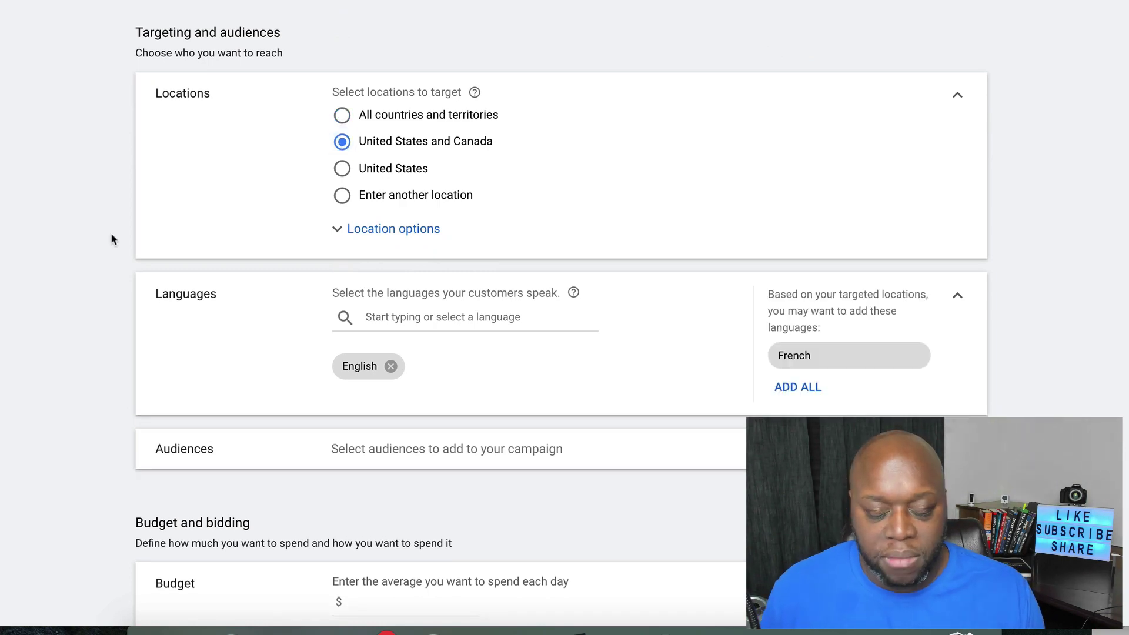
# Step: Expand the campaign's Audiences section and look over the suggested audiences and targeting options
pyautogui.scroll(-3, 112, 253)
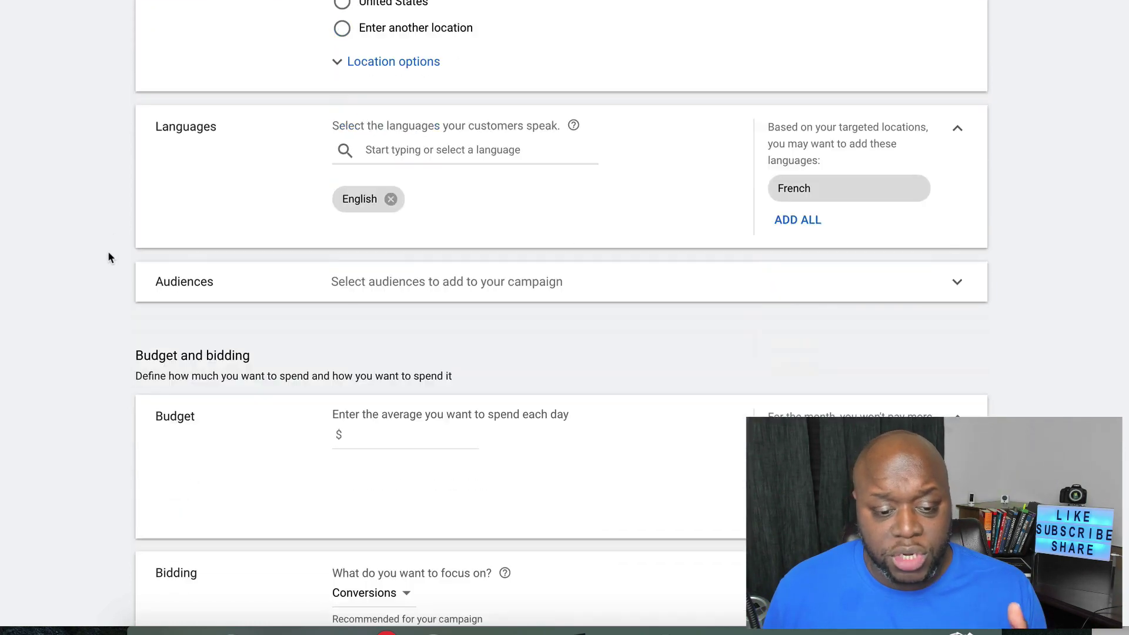
pyautogui.click(966, 284)
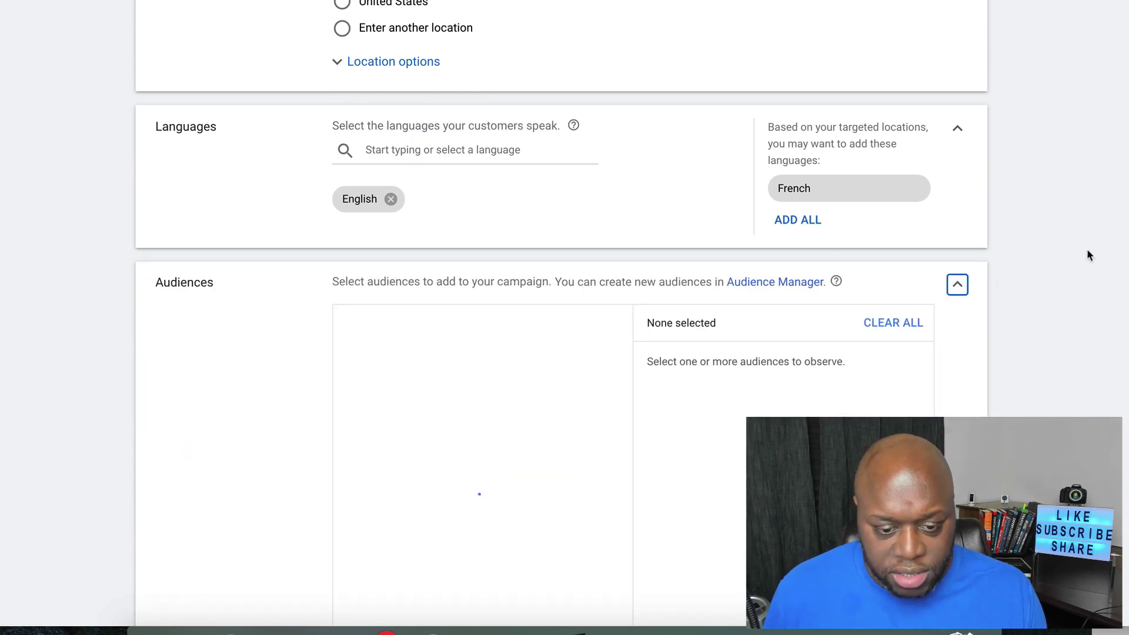
pyautogui.scroll(-6, 1088, 255)
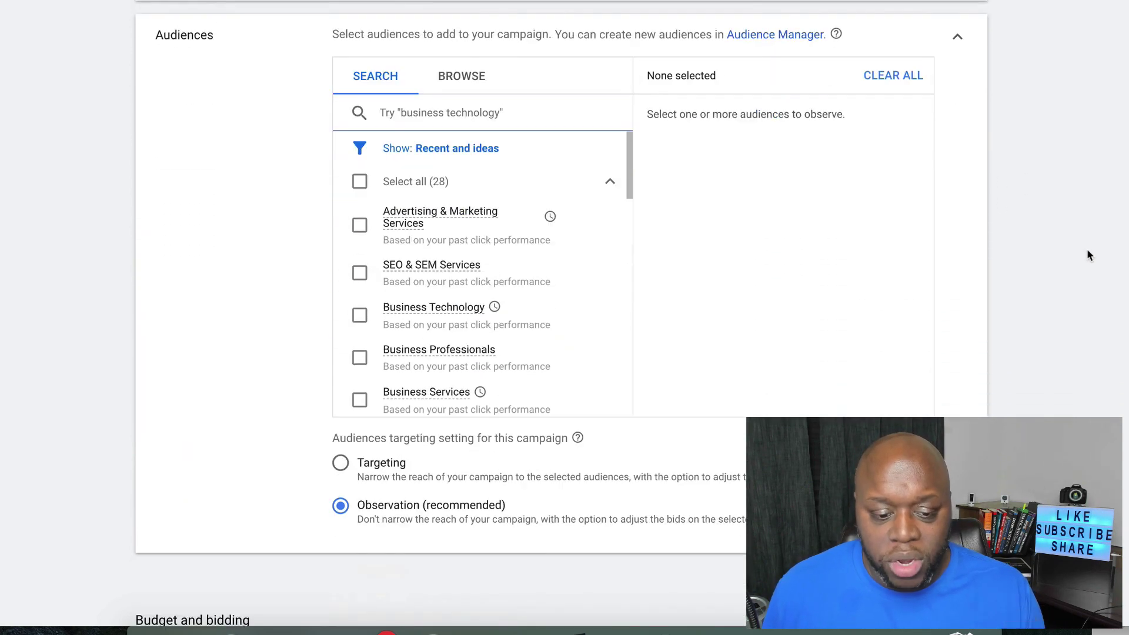
# Step: Set the campaign's average daily budget to $10.00
pyautogui.scroll(-3, 1088, 255)
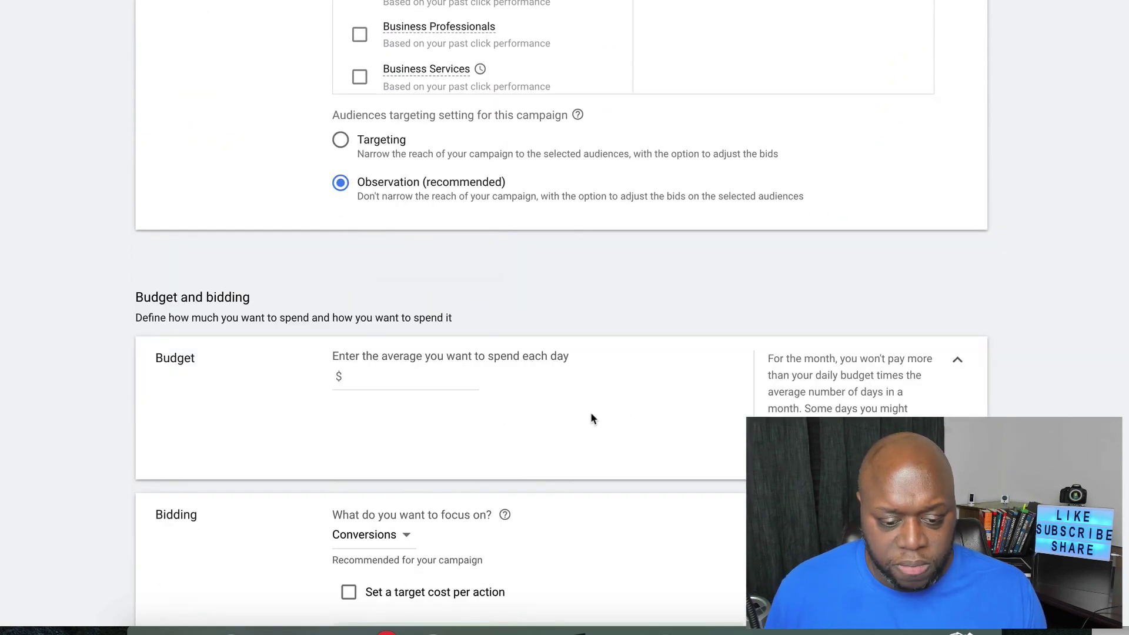
pyautogui.scroll(-2, 592, 418)
pyautogui.click(383, 229)
pyautogui.write('10.00')
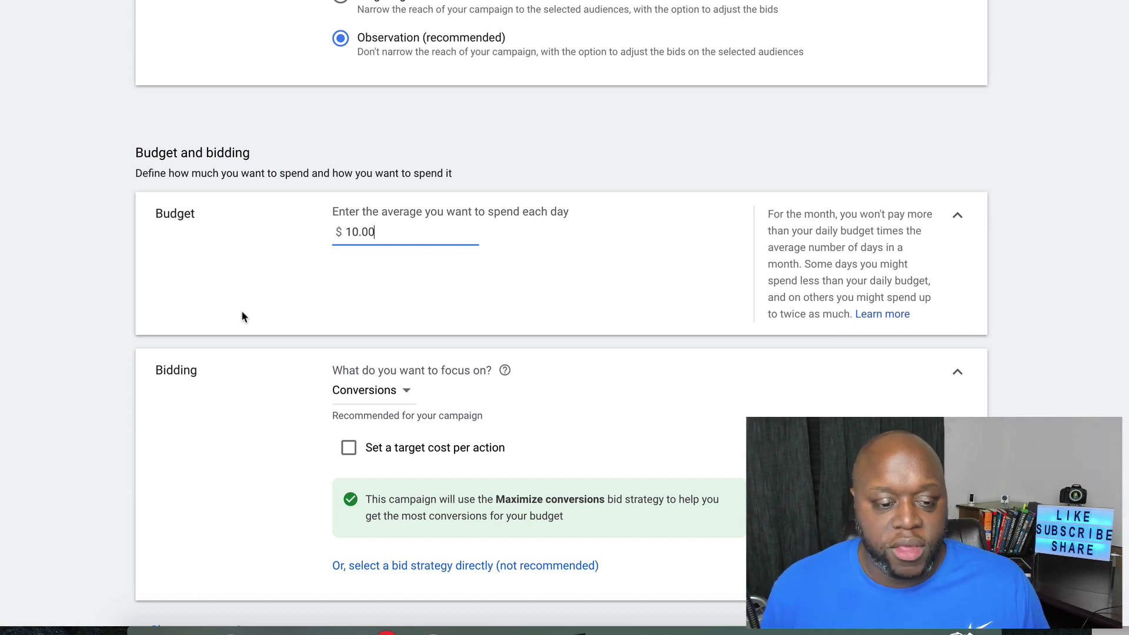
pyautogui.click(56, 356)
# Step: Set the campaign's bidding focus to Clicks with a maximum cost per click bid limit of $1.00
pyautogui.scroll(-2, 57, 359)
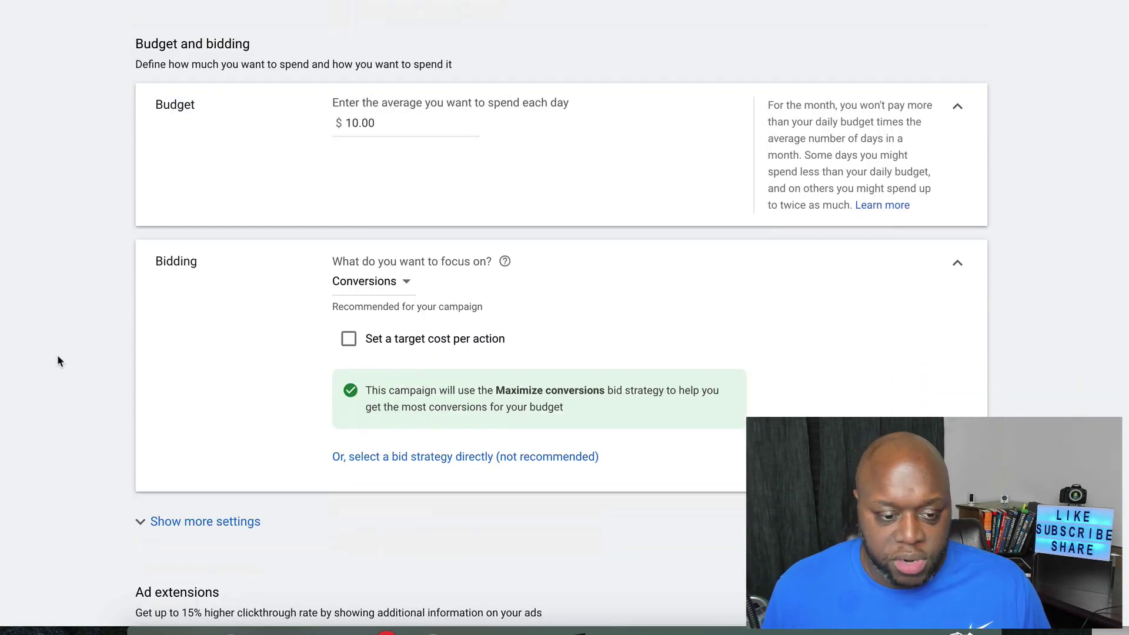
pyautogui.click(401, 288)
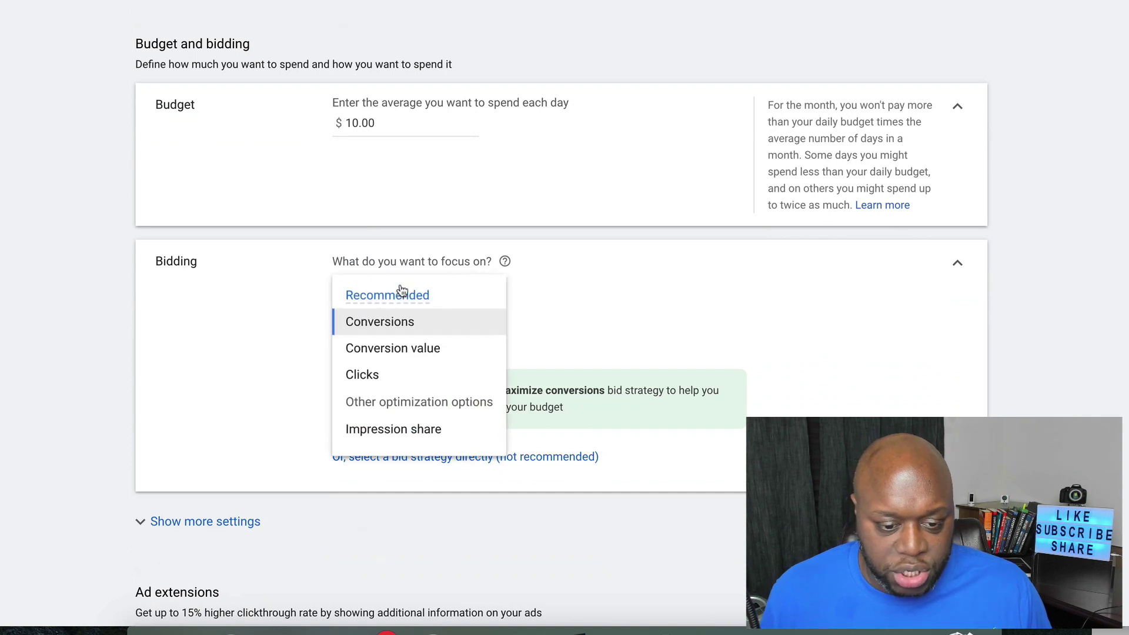
pyautogui.click(383, 379)
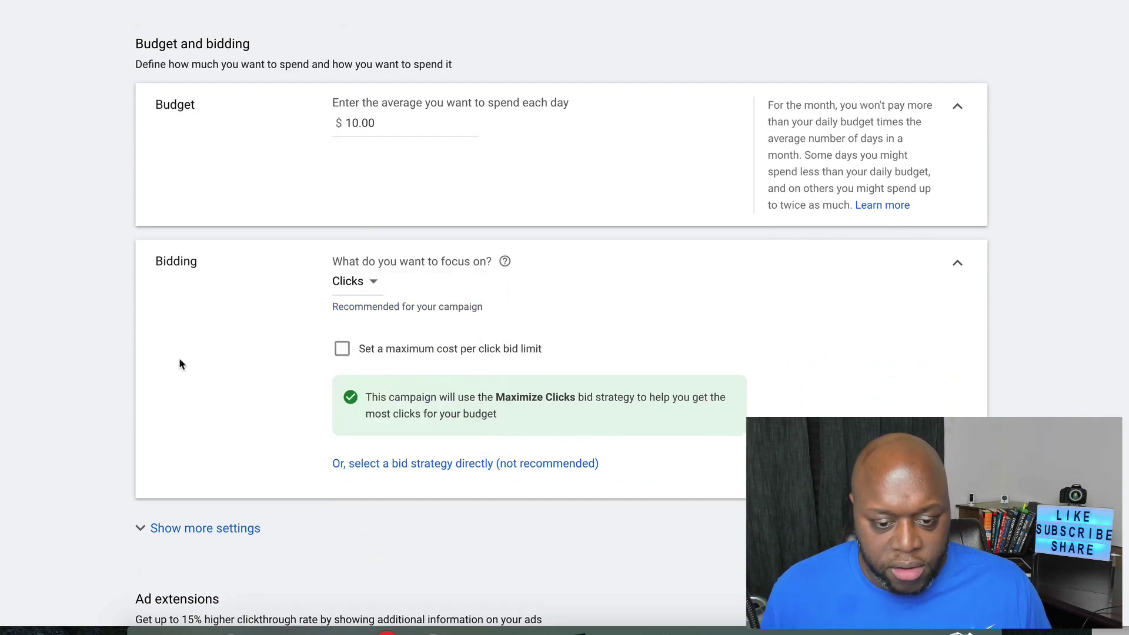
pyautogui.click(338, 351)
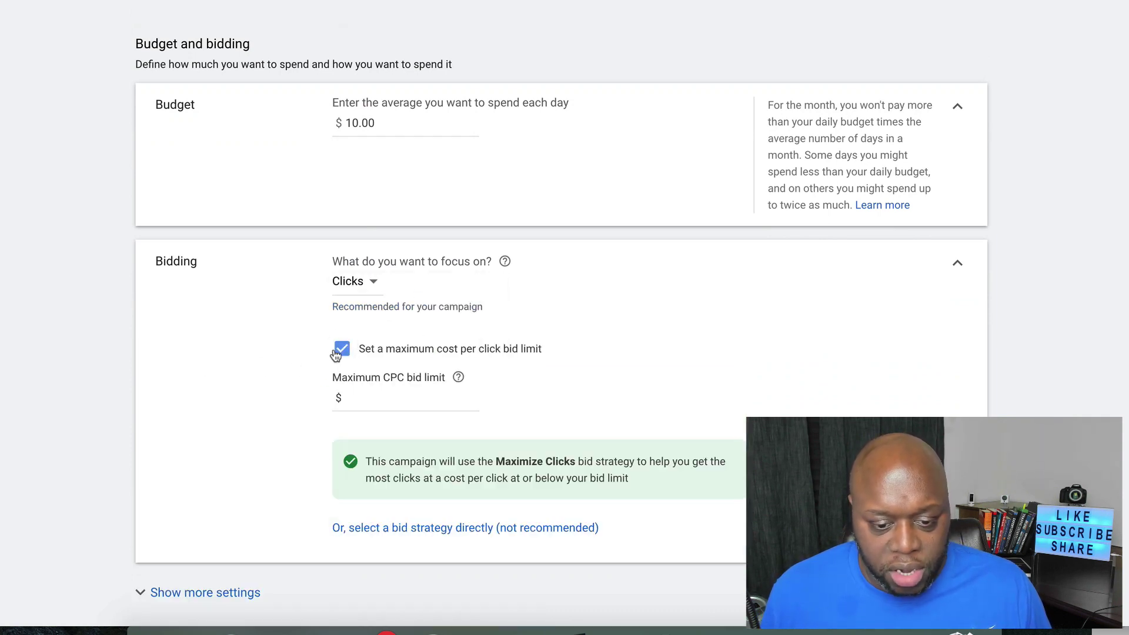
pyautogui.click(413, 404)
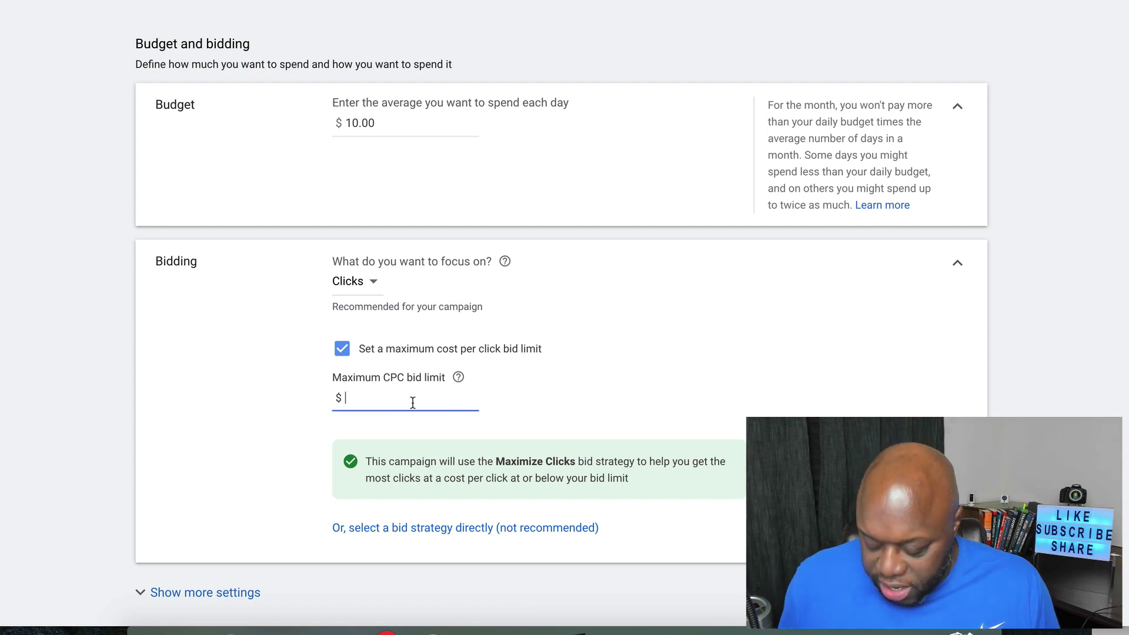
pyautogui.write('1.00')
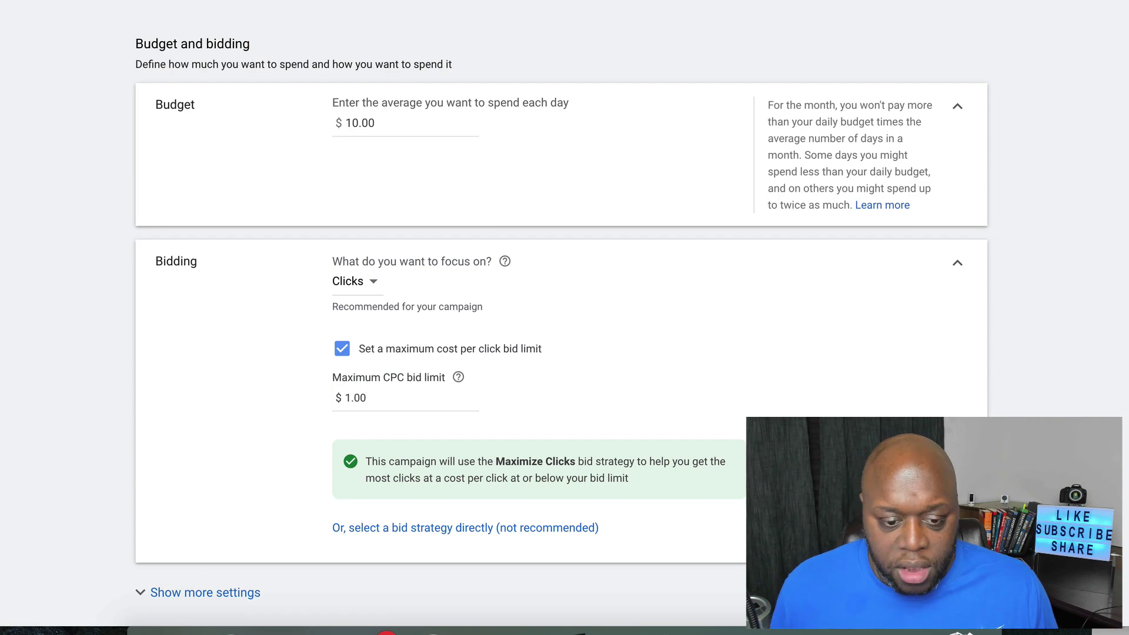
# Step: Look over the campaign's additional settings, including its Conversions options, and save the campaign settings to continue to ad group setup
pyautogui.scroll(-4, 562, 311)
pyautogui.scroll(-1, 668, 384)
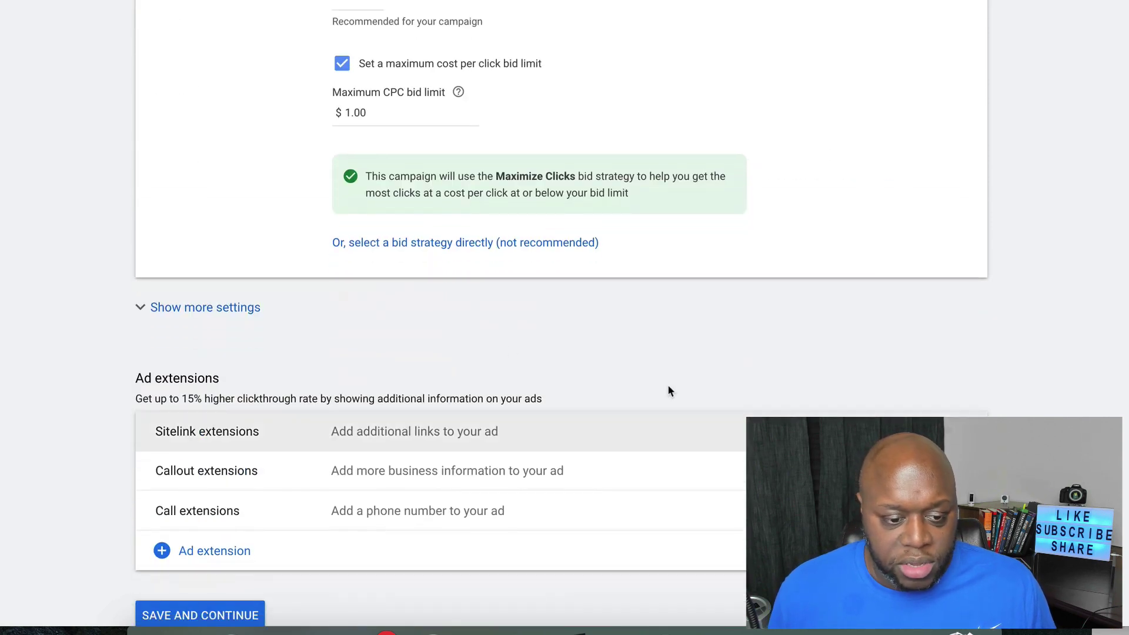
pyautogui.click(249, 316)
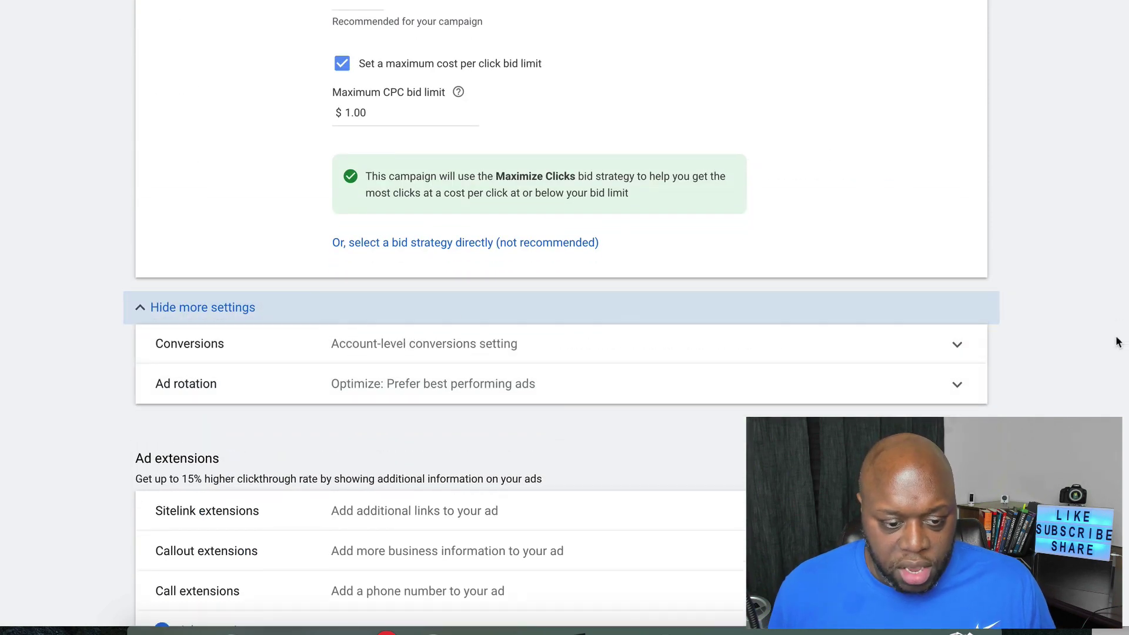
pyautogui.click(958, 348)
pyautogui.scroll(-2, 1092, 321)
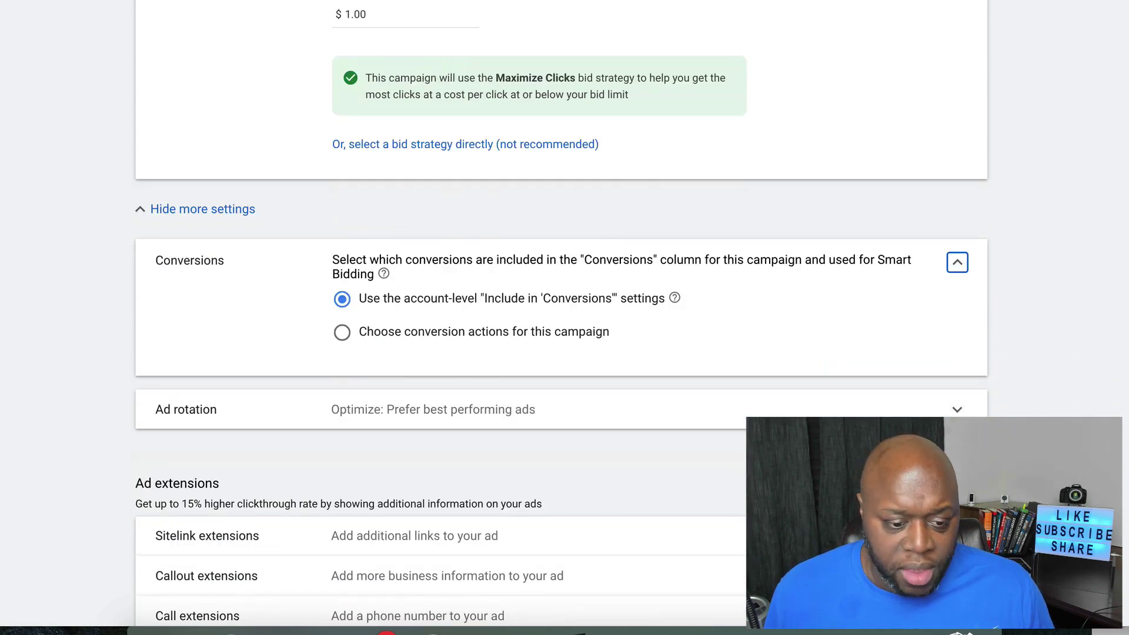
pyautogui.scroll(-1, 1000, 447)
pyautogui.scroll(-2, 562, 294)
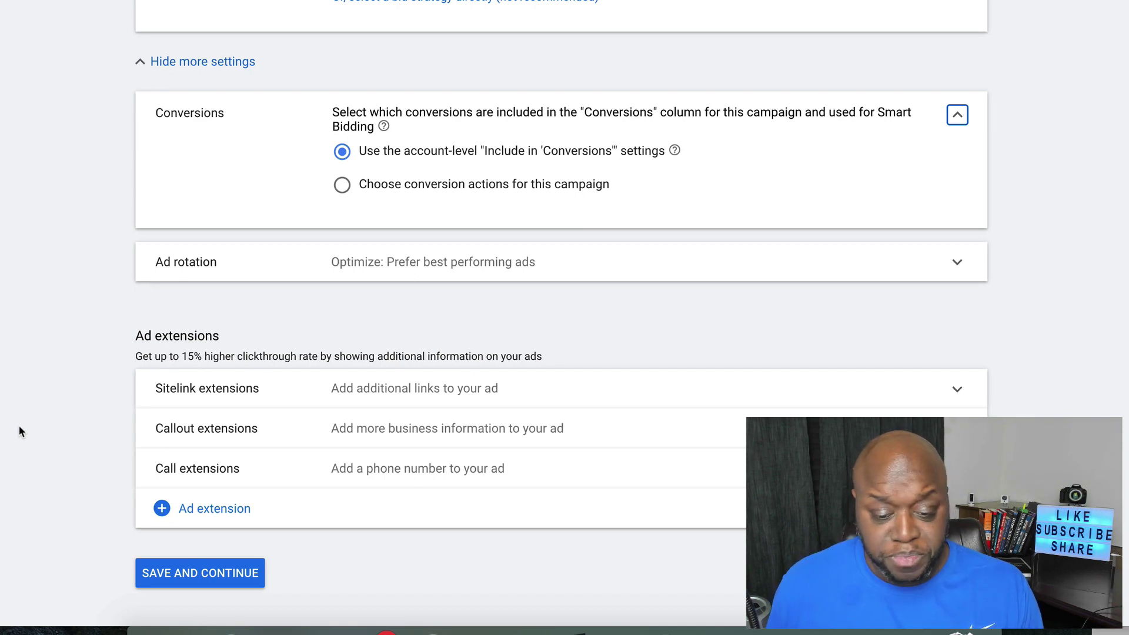
pyautogui.click(194, 580)
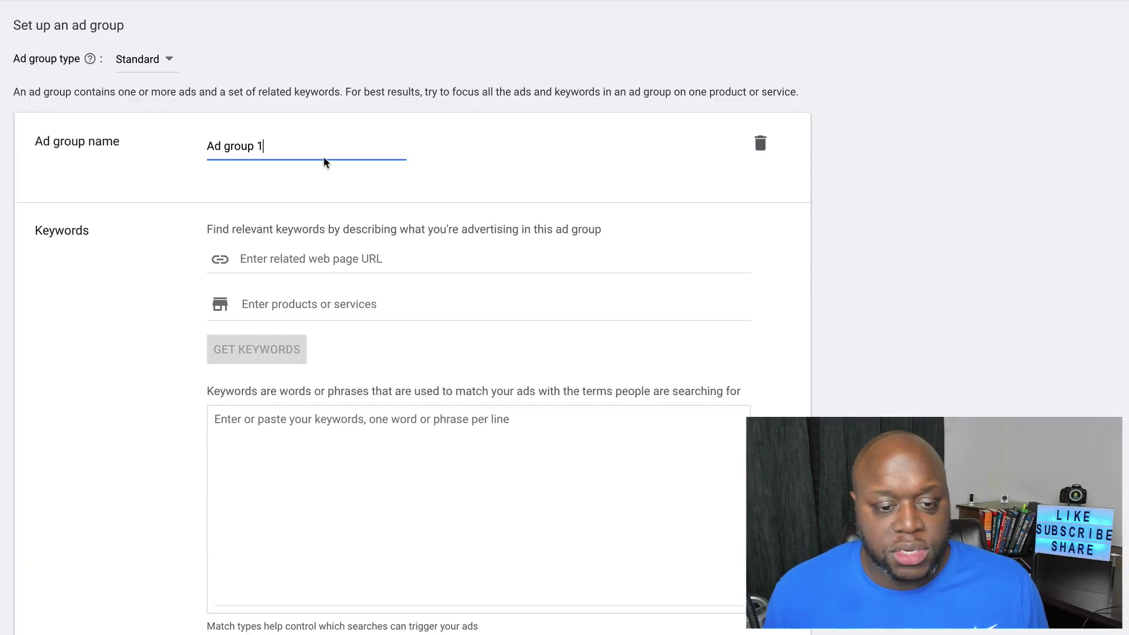
# Step: Name the ad group "Small shop 1"
pyautogui.tripleClick(310, 144)
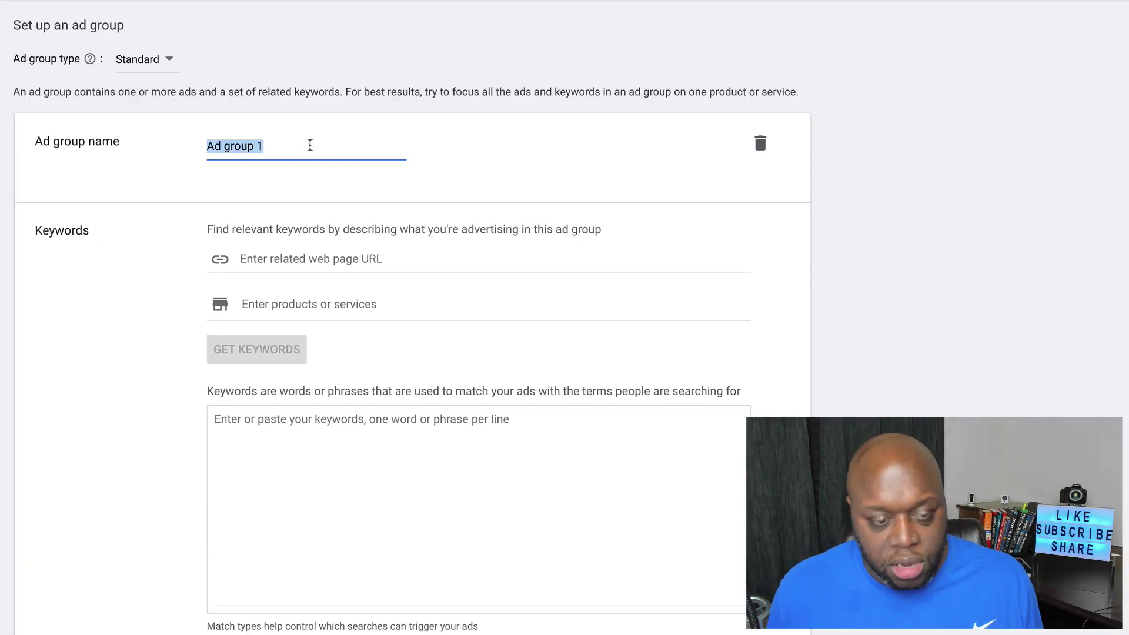
pyautogui.write('Small')
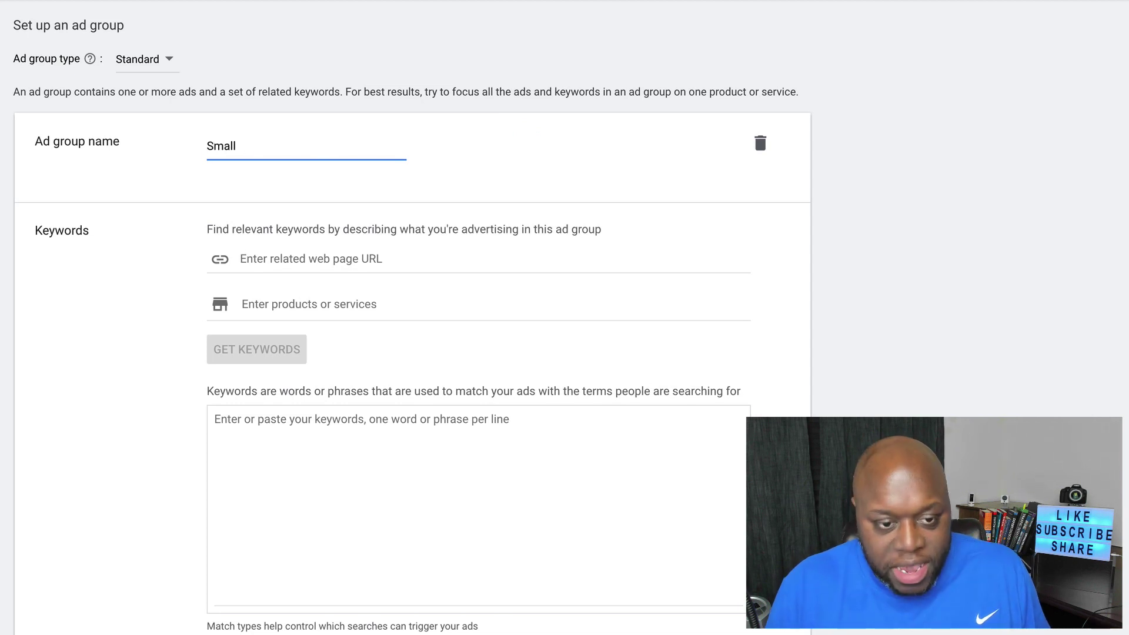
pyautogui.write(' shop 1')
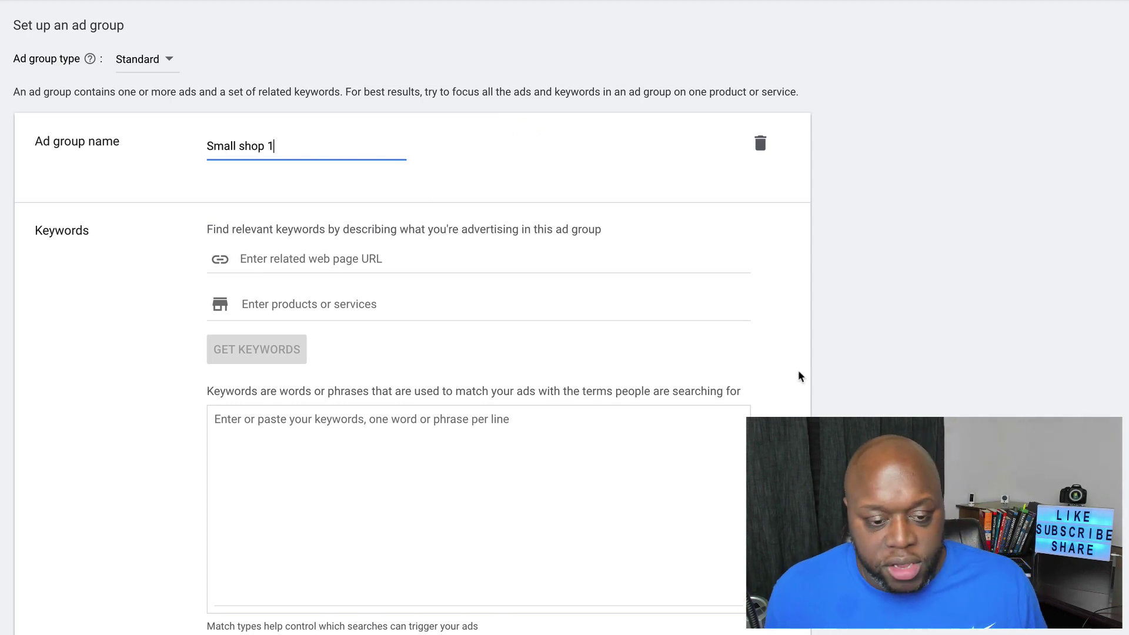
pyautogui.scroll(-1, 799, 372)
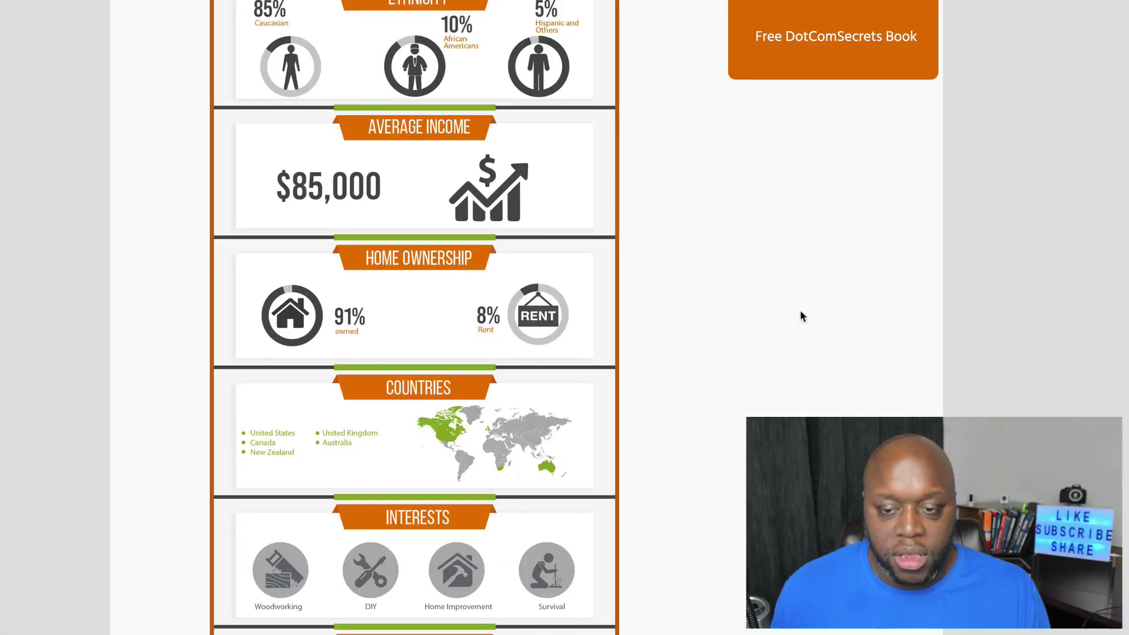
# Step: Switch to the Ultimate Small Shop affiliate site's Keywords page and copy the Group 1 phrase "setting up a workshop"
pyautogui.scroll(5, 789, 314)
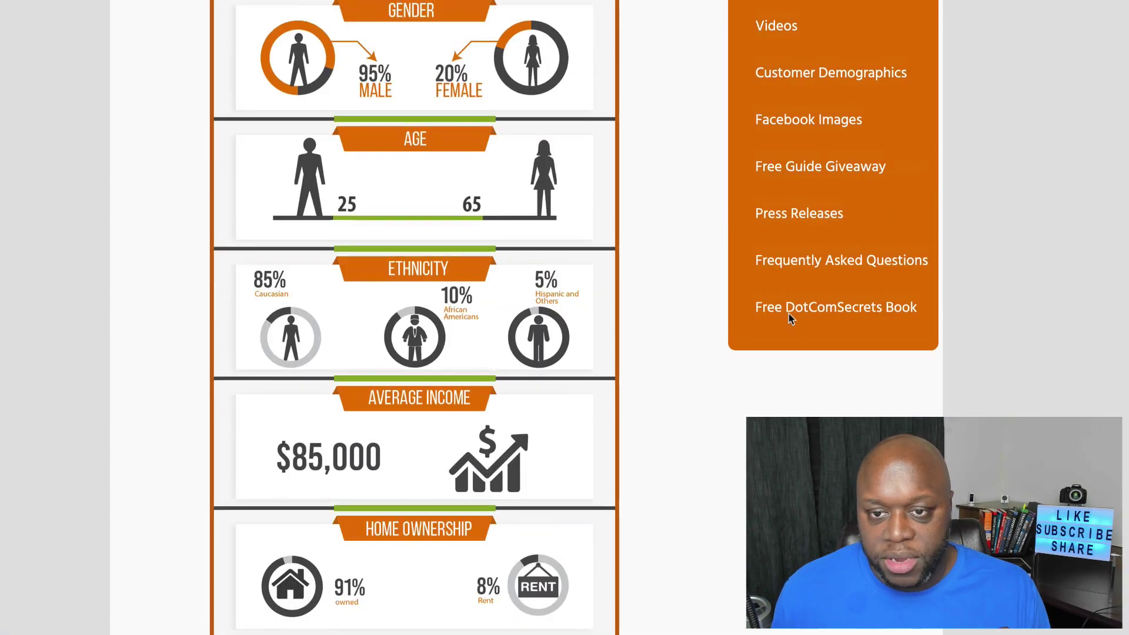
pyautogui.scroll(1, 841, 211)
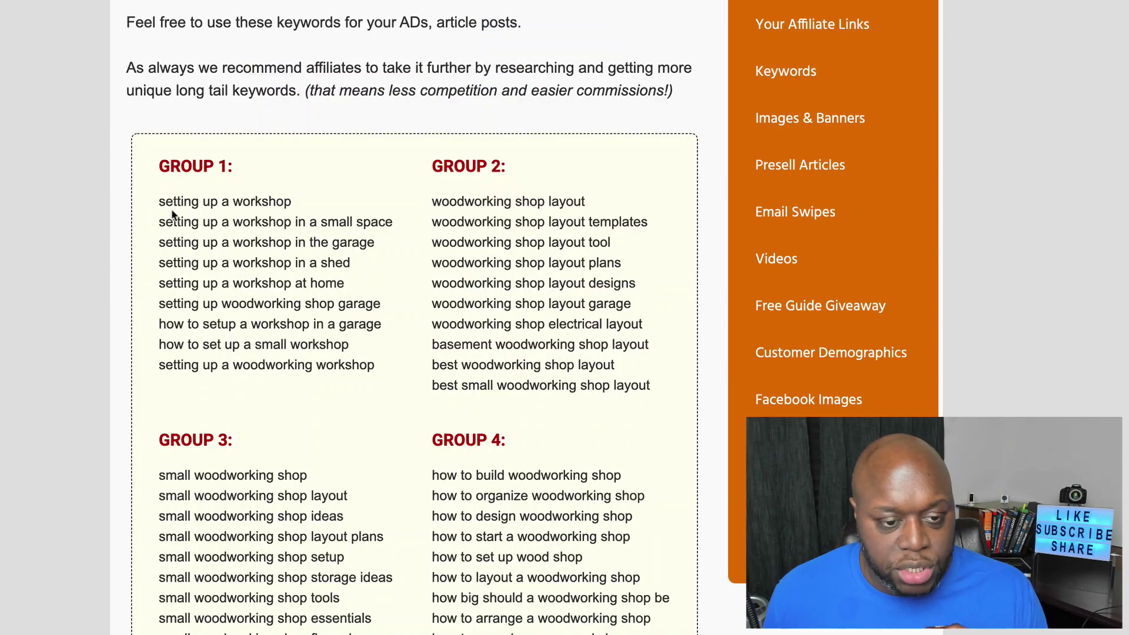
pyautogui.moveTo(160, 204); pyautogui.dragTo(292, 204)
pyautogui.hotkey('ctrl', 'c')
pyautogui.rightClick(283, 204)
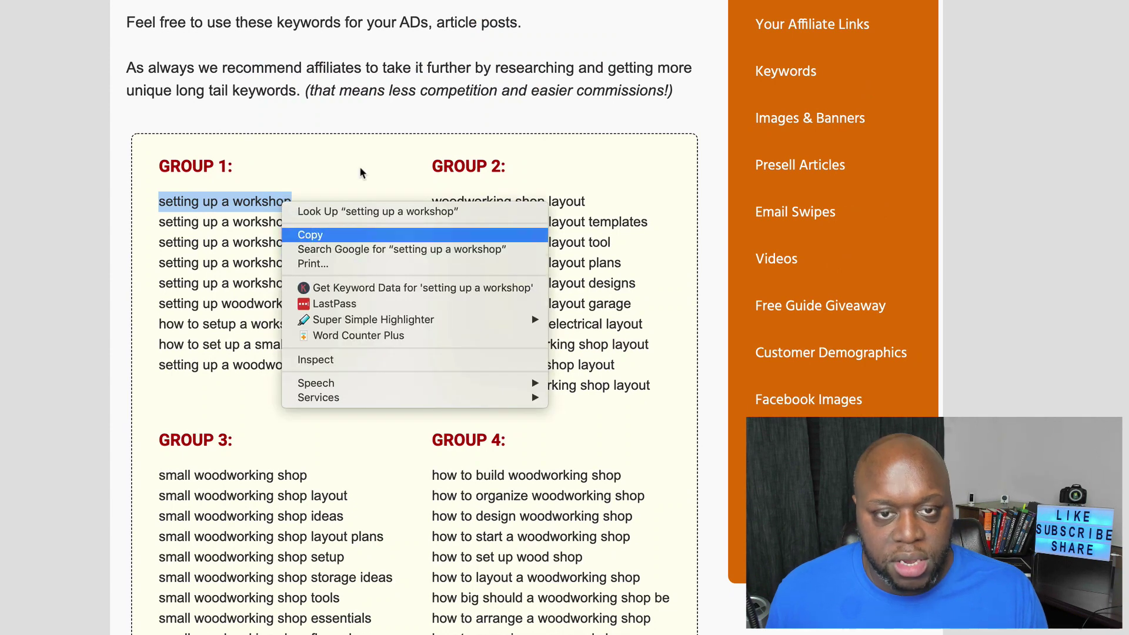
pyautogui.click(308, 235)
# Step: Search Google for "setting up a workshop" in a new browser tab and examine the results for competing ads
pyautogui.hotkey('ctrl', 't')
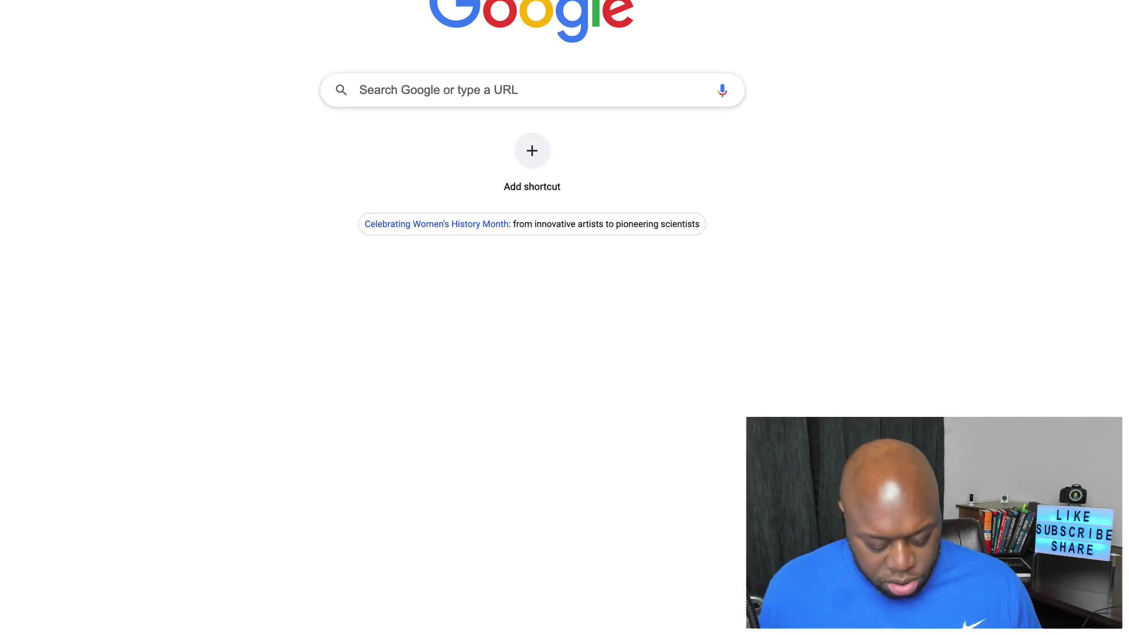
pyautogui.hotkey('ctrl', 'v')
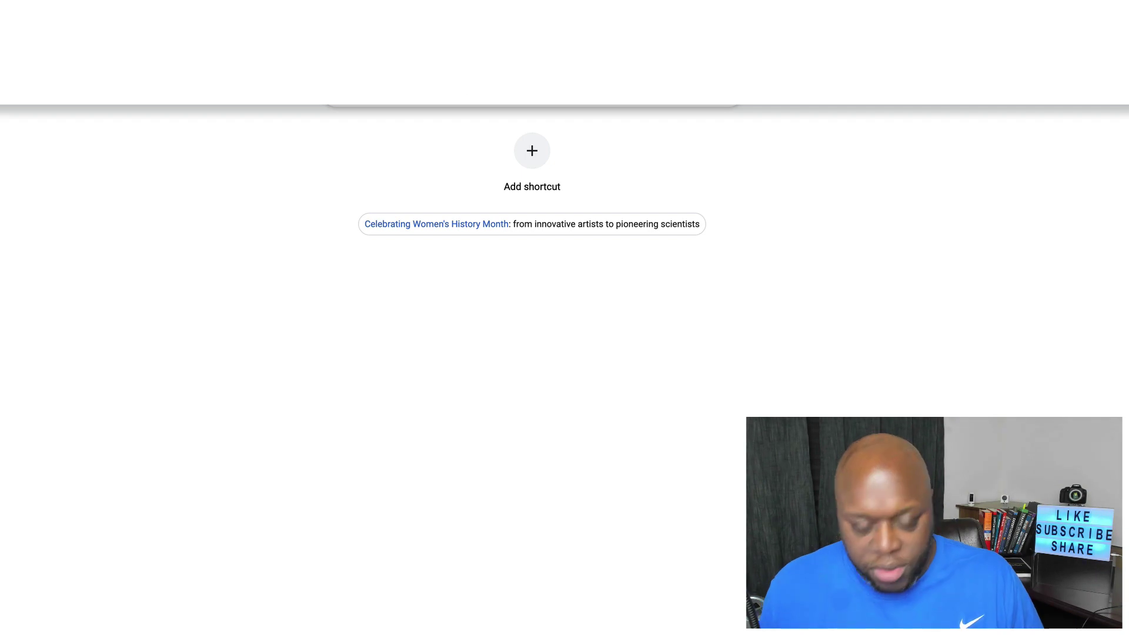
pyautogui.press('Return')
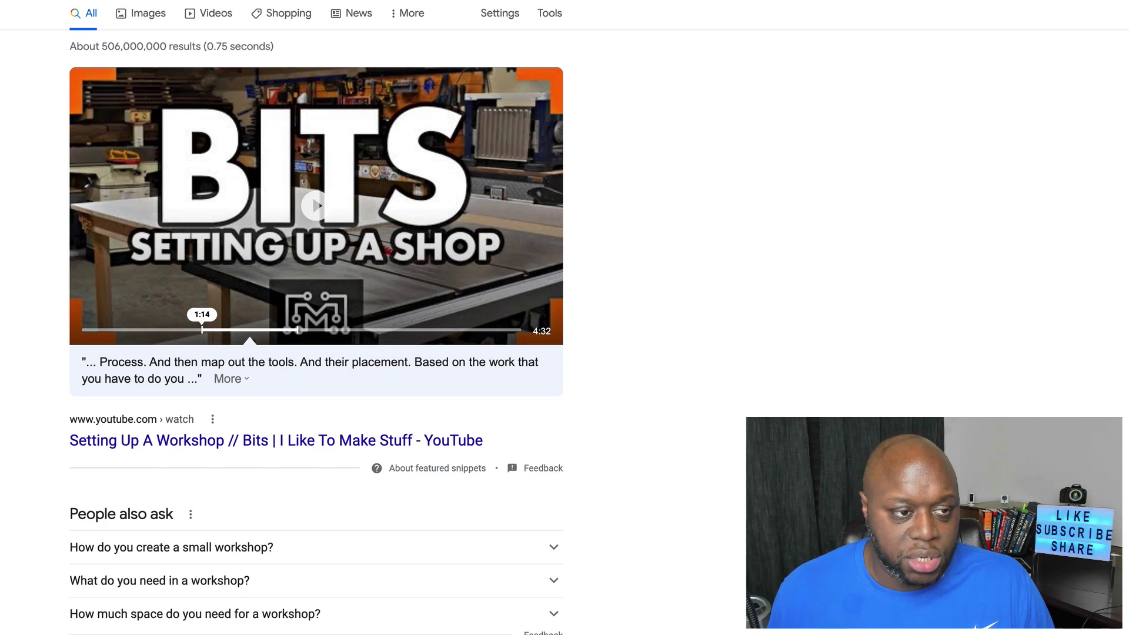
pyautogui.scroll(-15, 728, 177)
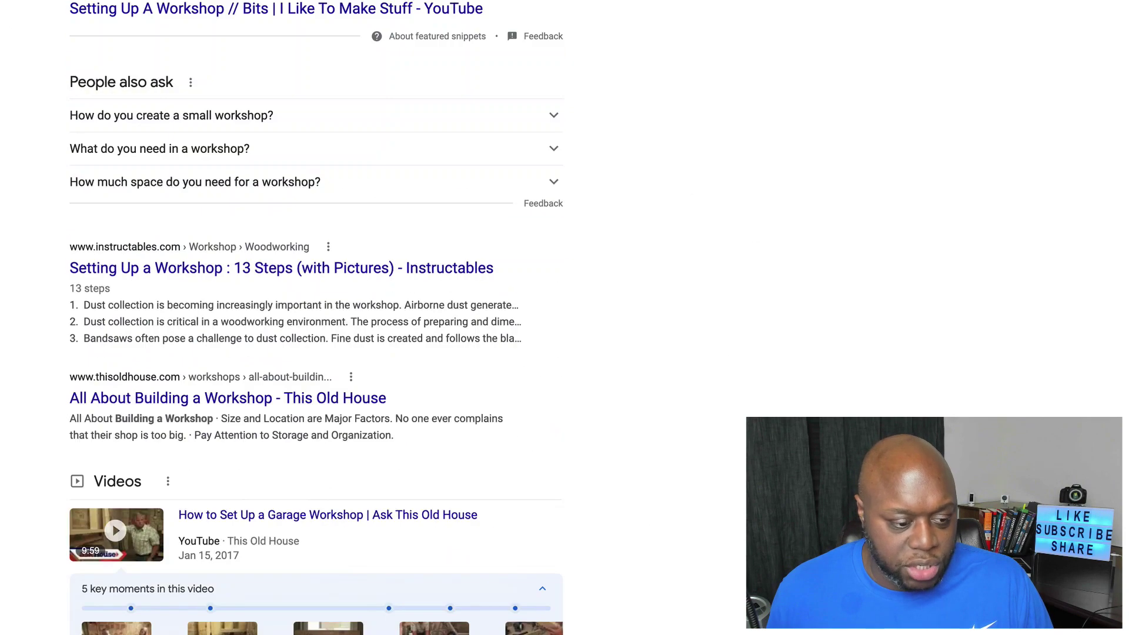
pyautogui.scroll(-12, 316, 329)
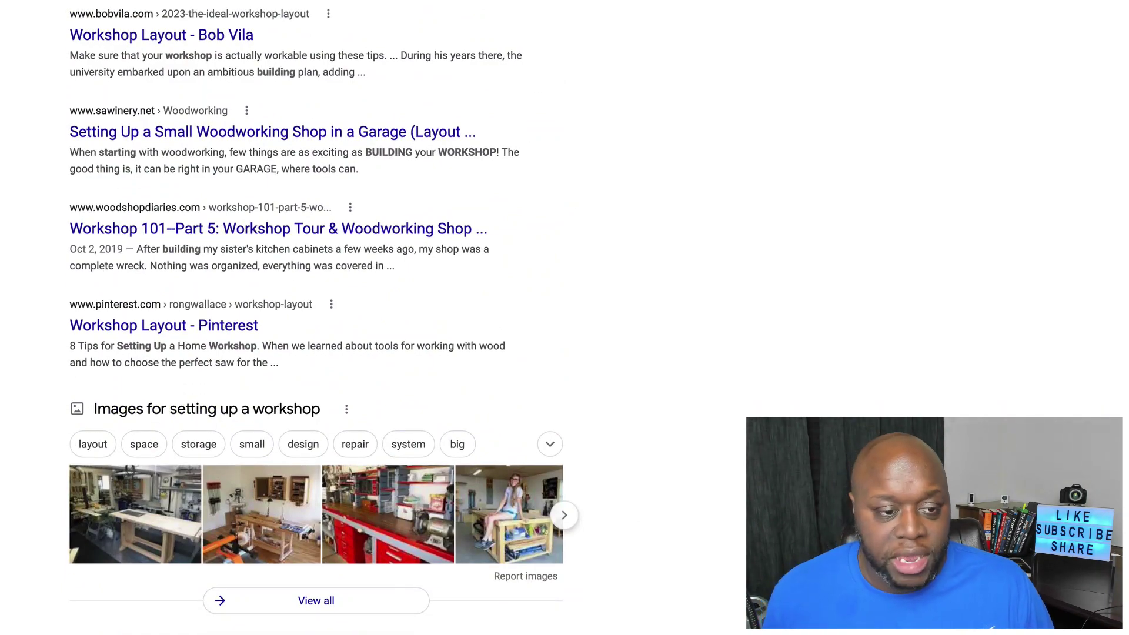
pyautogui.scroll(10, 316, 317)
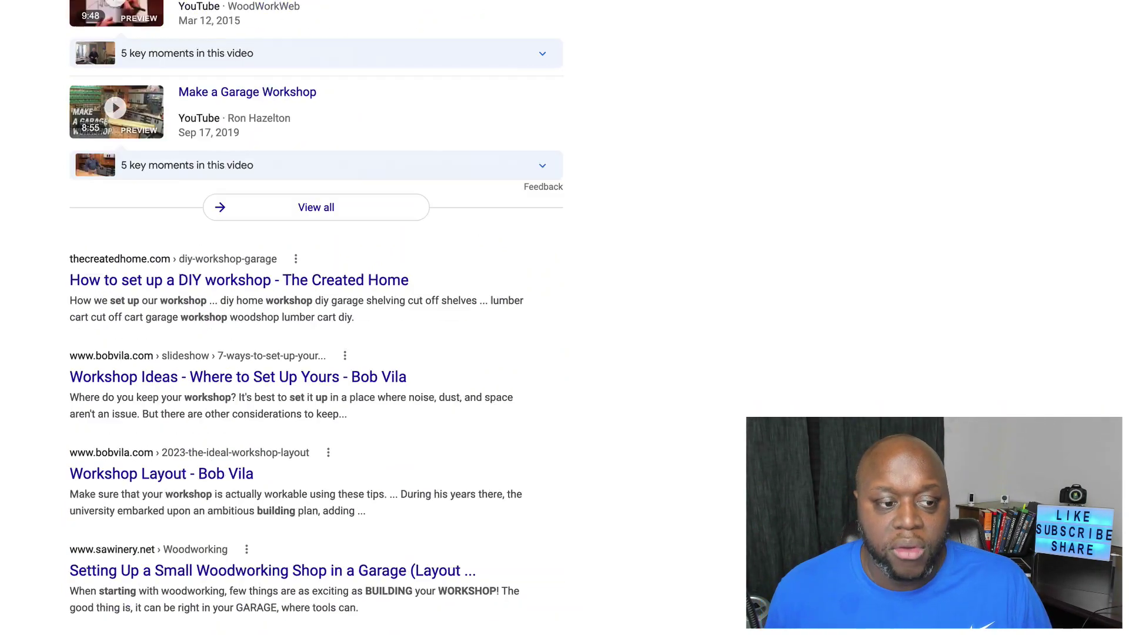
pyautogui.scroll(15, 316, 318)
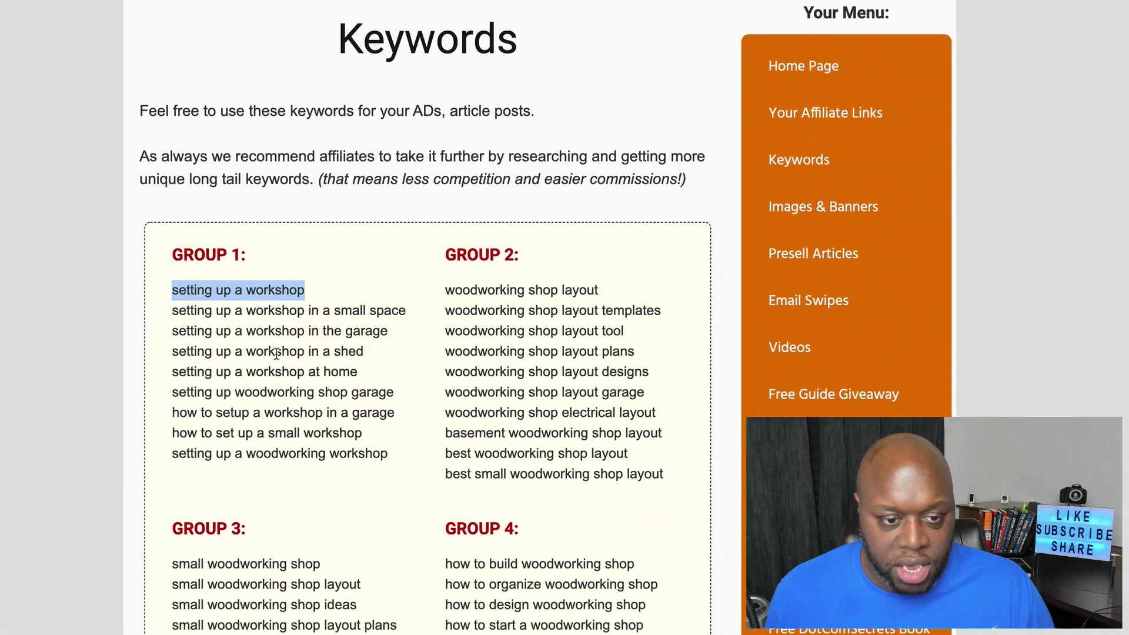
# Step: Back on the affiliate Keywords page, copy the whole Group 1 keyword list
pyautogui.click(211, 308)
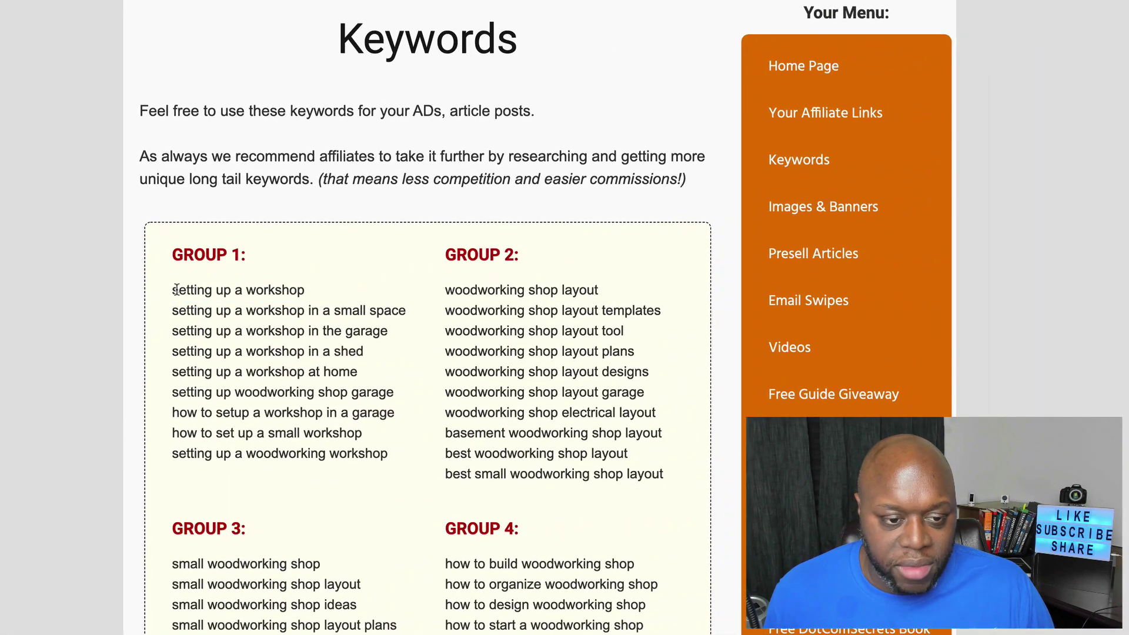
pyautogui.moveTo(172, 290); pyautogui.dragTo(391, 457)
pyautogui.rightClick(292, 419)
pyautogui.click(315, 450)
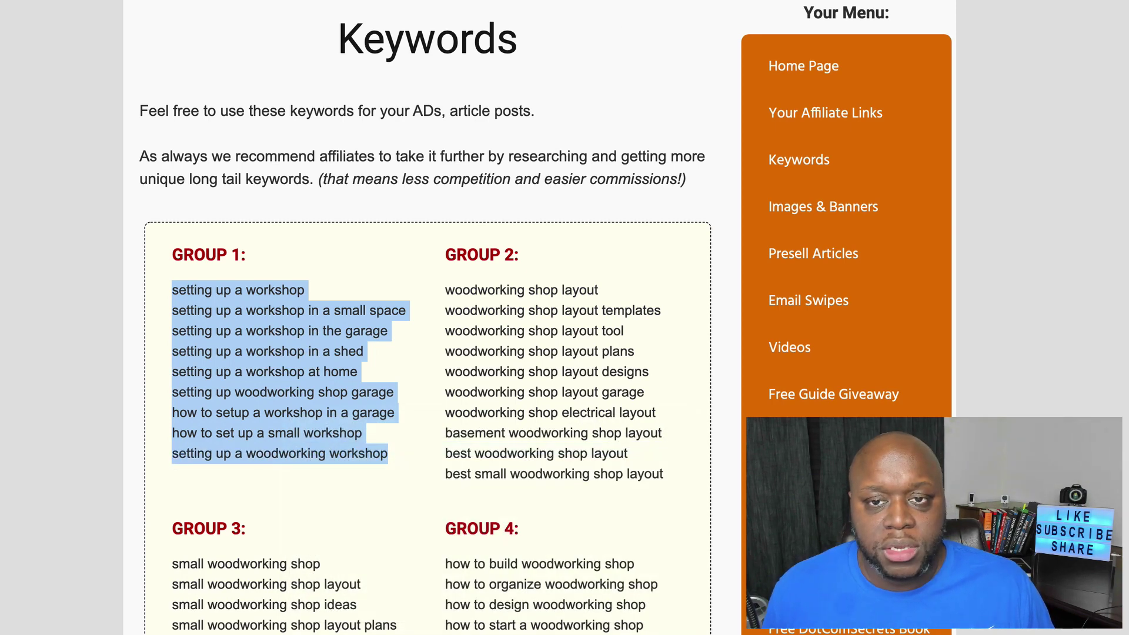
# Step: Open Keywords Toaster in a new browser tab and compile the copied Group 1 keywords into modified broad, phrase and exact match versions
pyautogui.hotkey('ctrl', 't')
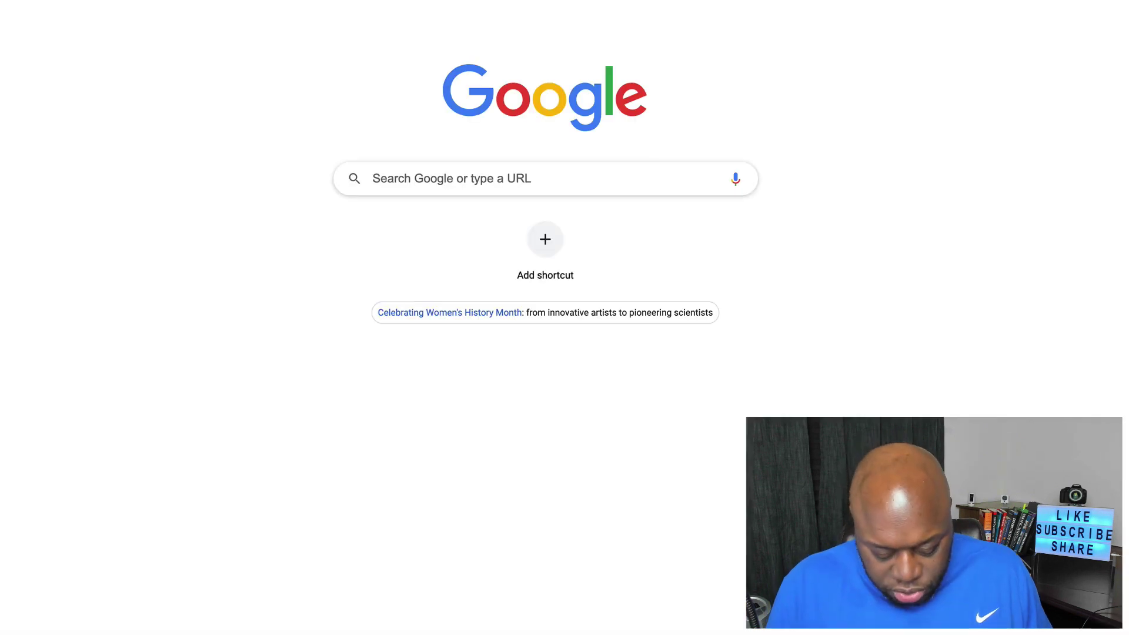
pyautogui.write('k')
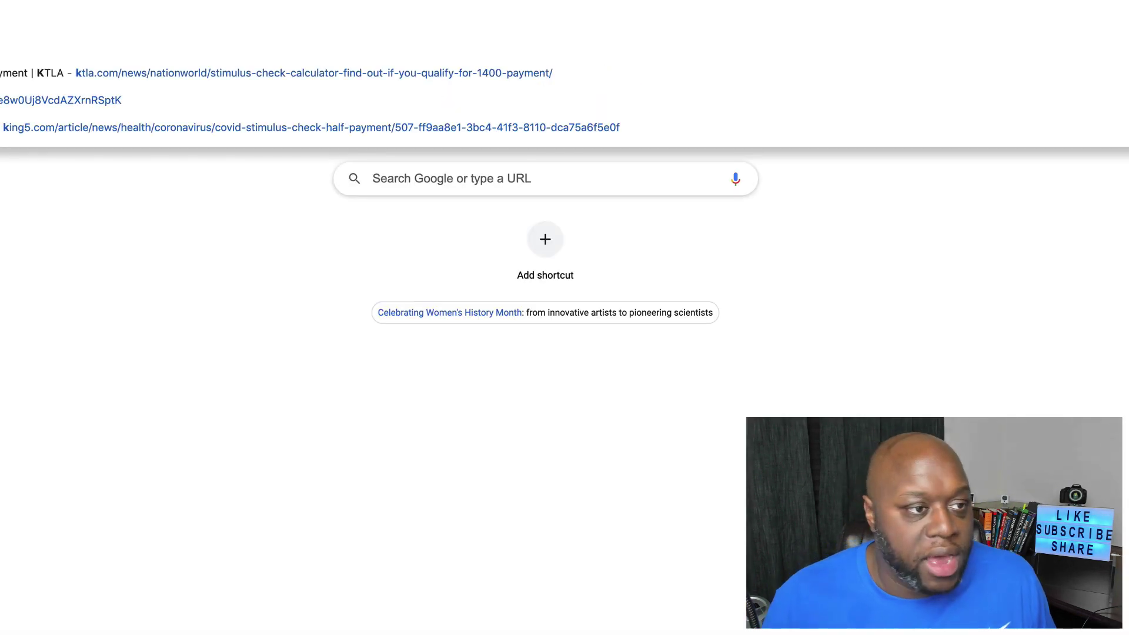
pyautogui.write('e')
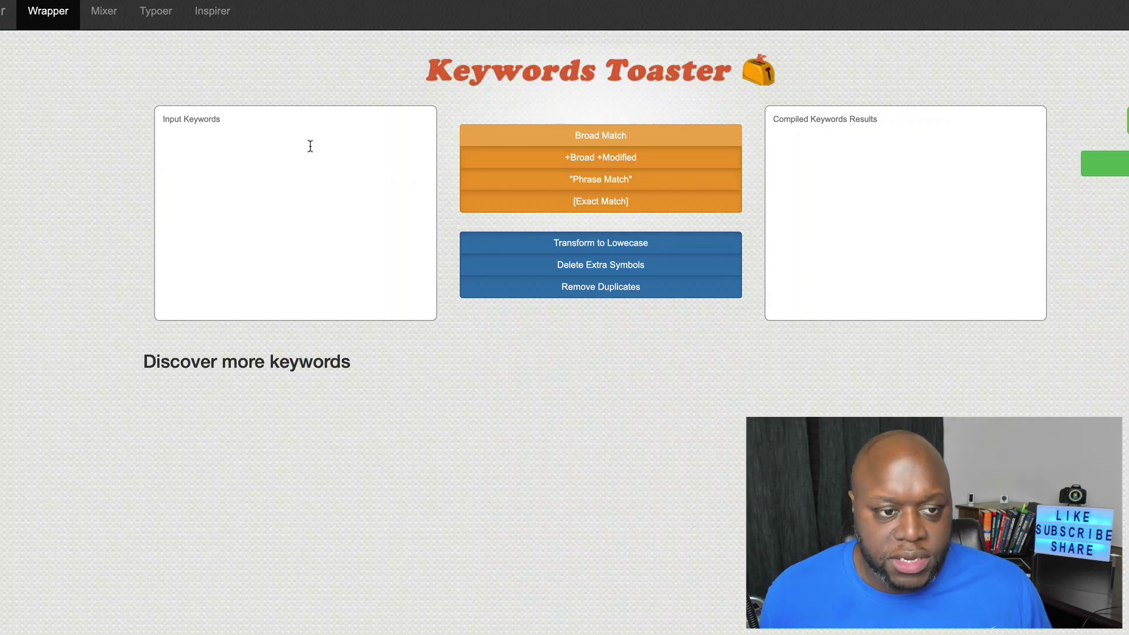
pyautogui.click(295, 142)
pyautogui.hotkey('ctrl', 'v')
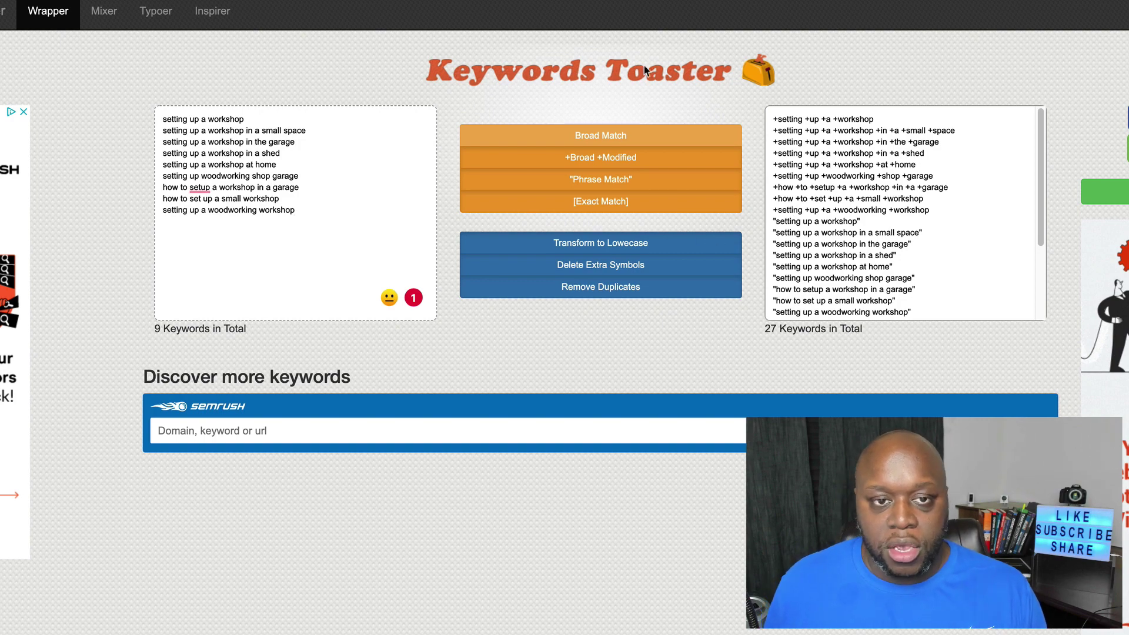
# Step: Glance at the Google Ads ad group form, and add Broad Match versions to the compiled keywords in Keywords Toaster
pyautogui.hotkey('ctrl', 'Tab')
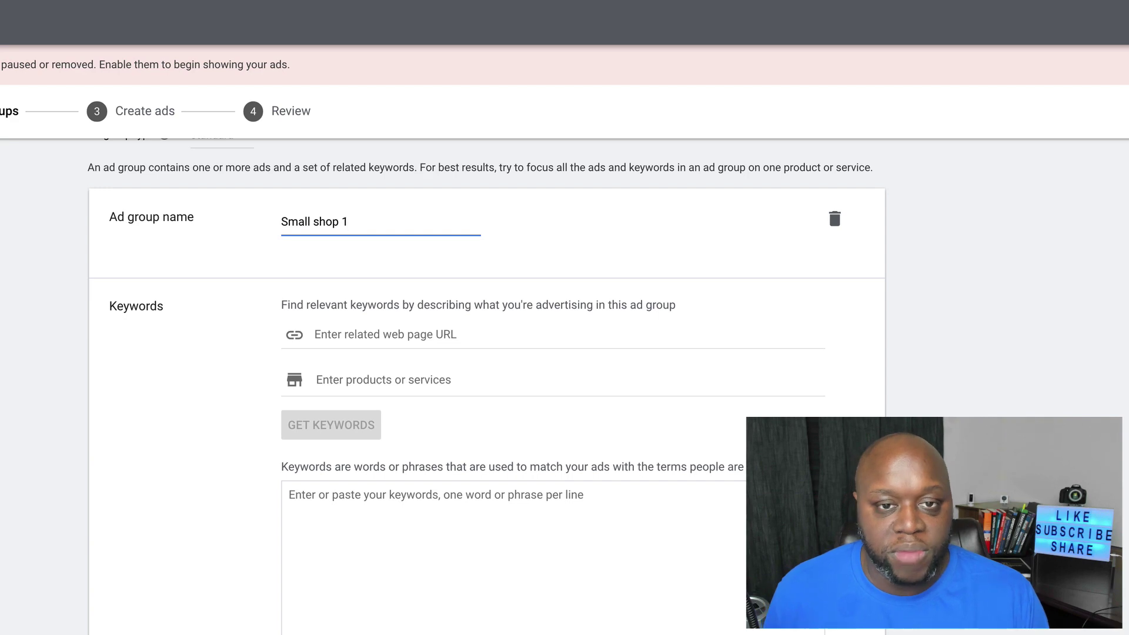
pyautogui.click(965, 1)
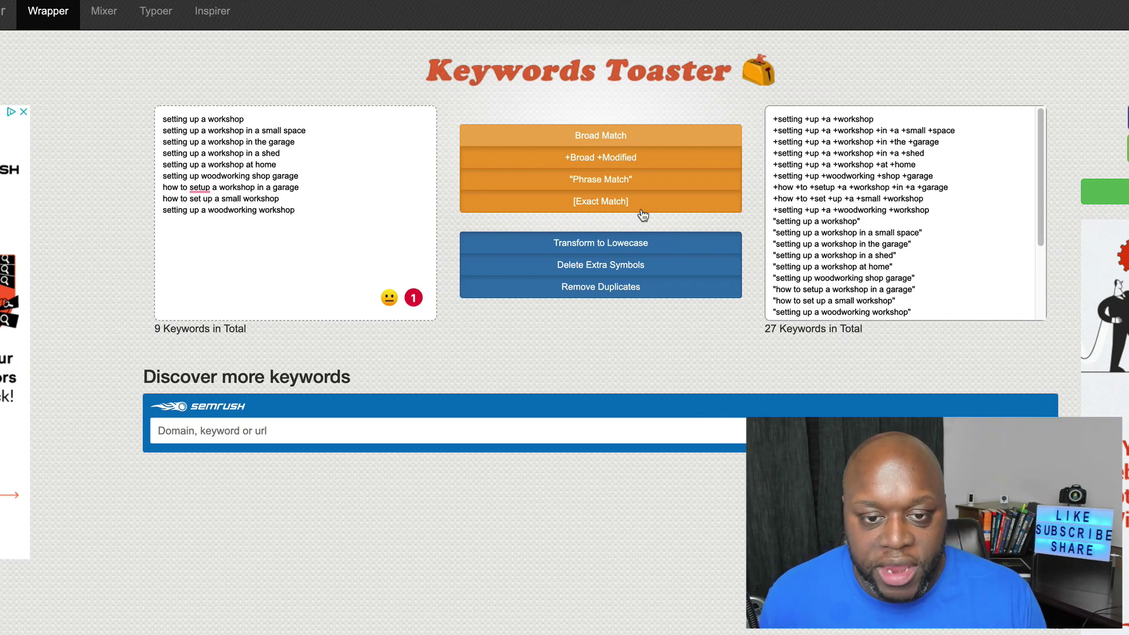
pyautogui.click(645, 160)
pyautogui.click(638, 160)
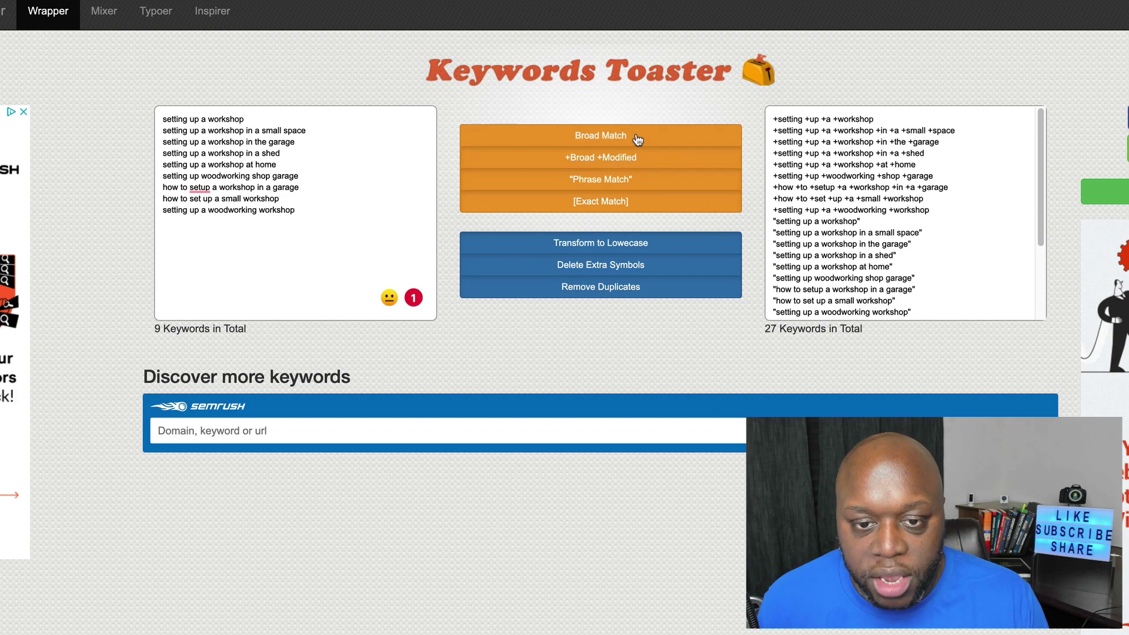
pyautogui.click(638, 140)
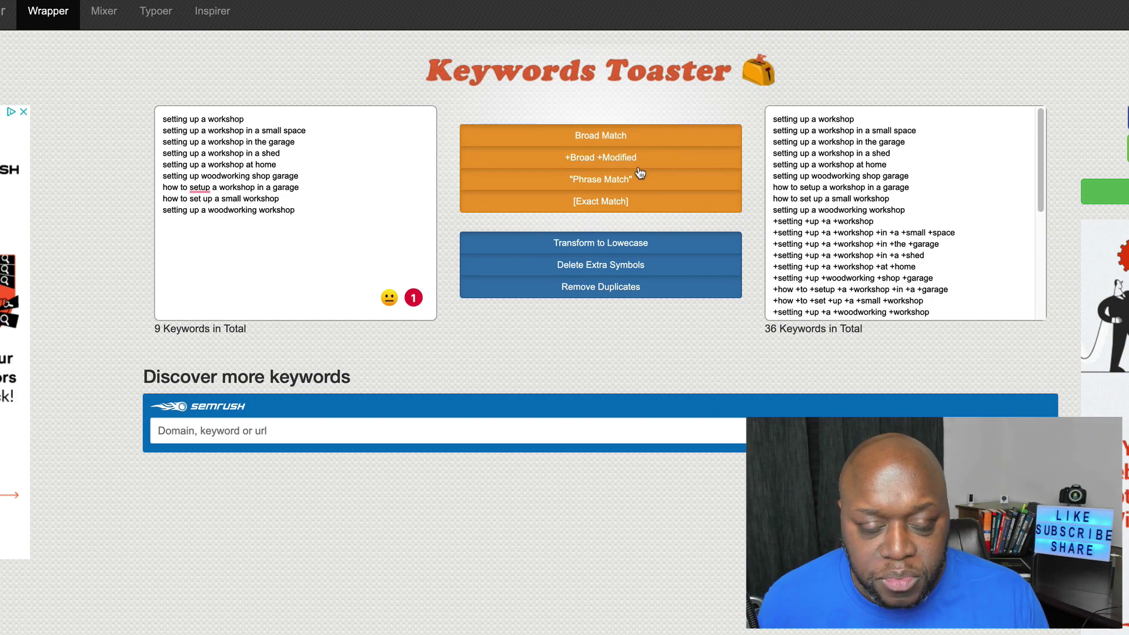
# Step: Remove the broad and modified broad match versions in Keywords Toaster, and copy the remaining phrase and exact match keywords
pyautogui.click(644, 135)
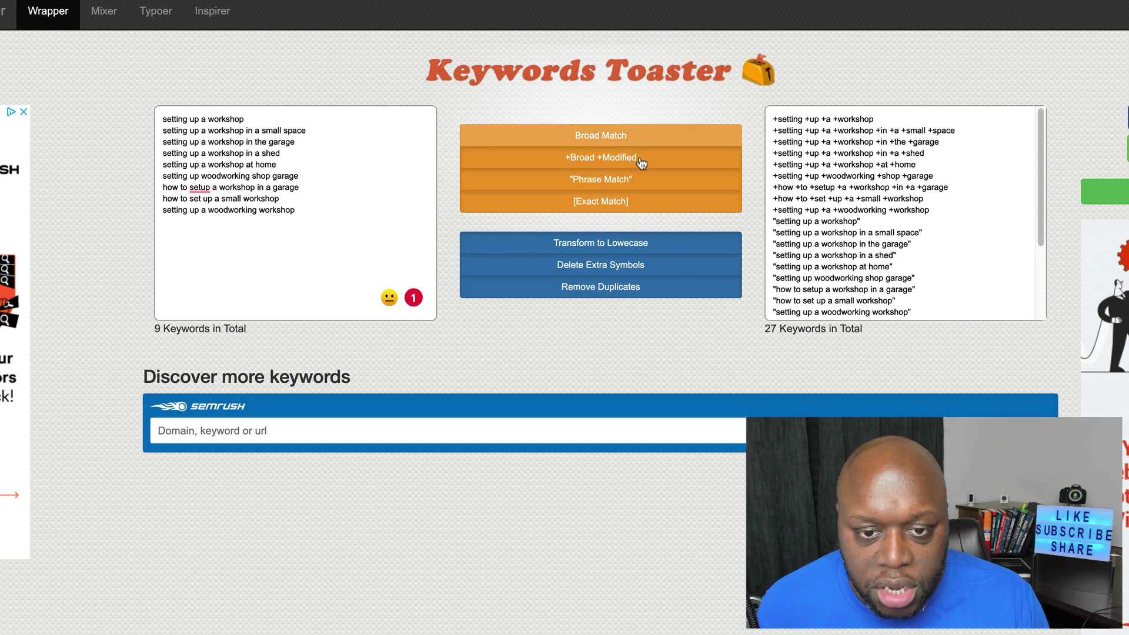
pyautogui.click(641, 160)
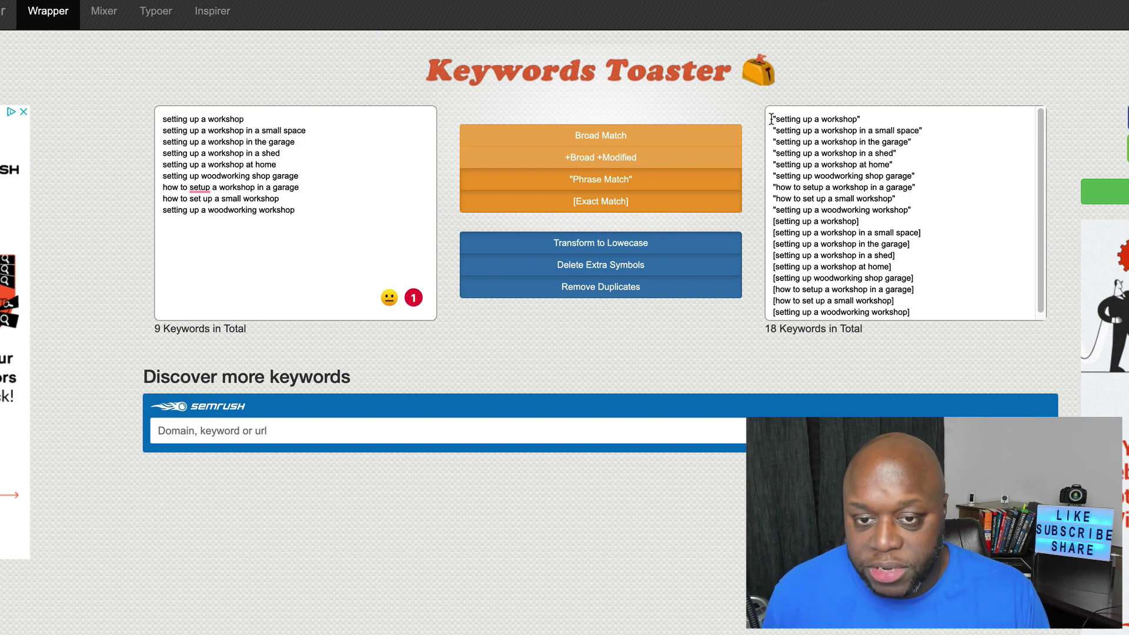
pyautogui.moveTo(771, 118); pyautogui.dragTo(965, 329)
pyautogui.scroll(-4, 964, 264)
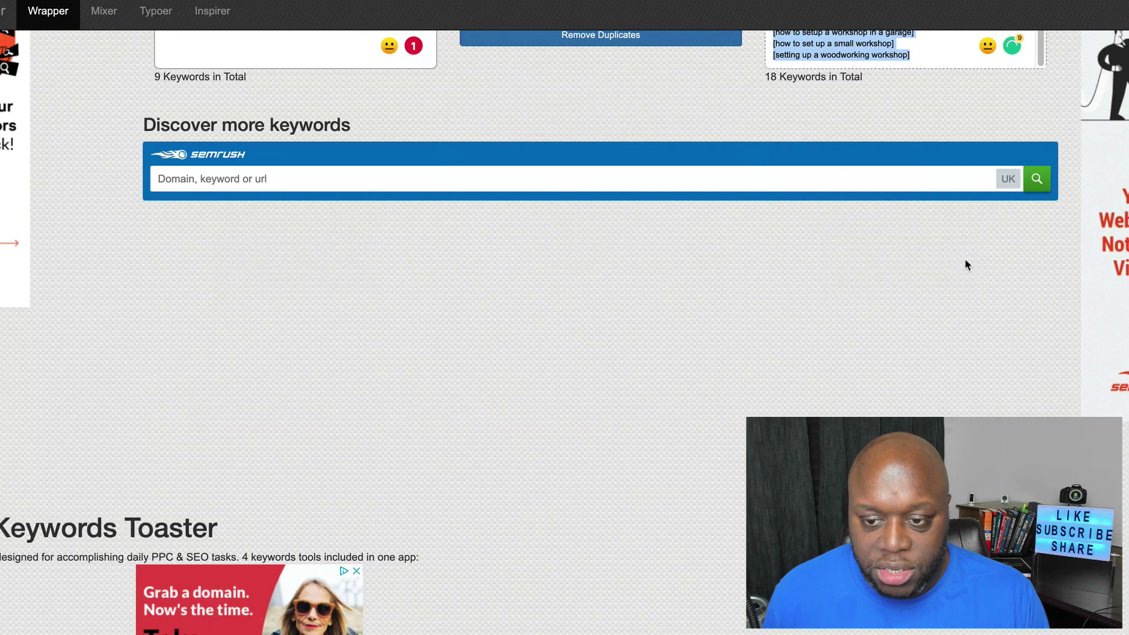
pyautogui.scroll(4, 1057, 282)
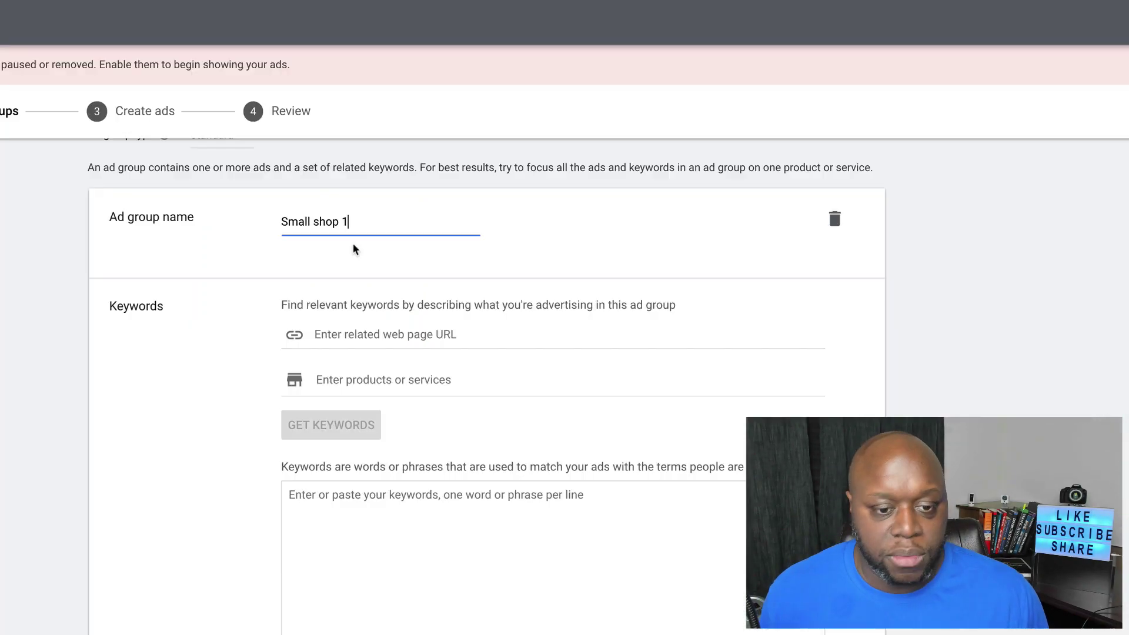
# Step: Paste the phrase and exact match keywords into the Small shop 1 ad group in Google Ads, and continue to ad creation
pyautogui.click(446, 542)
pyautogui.hotkey('ctrl', 'v')
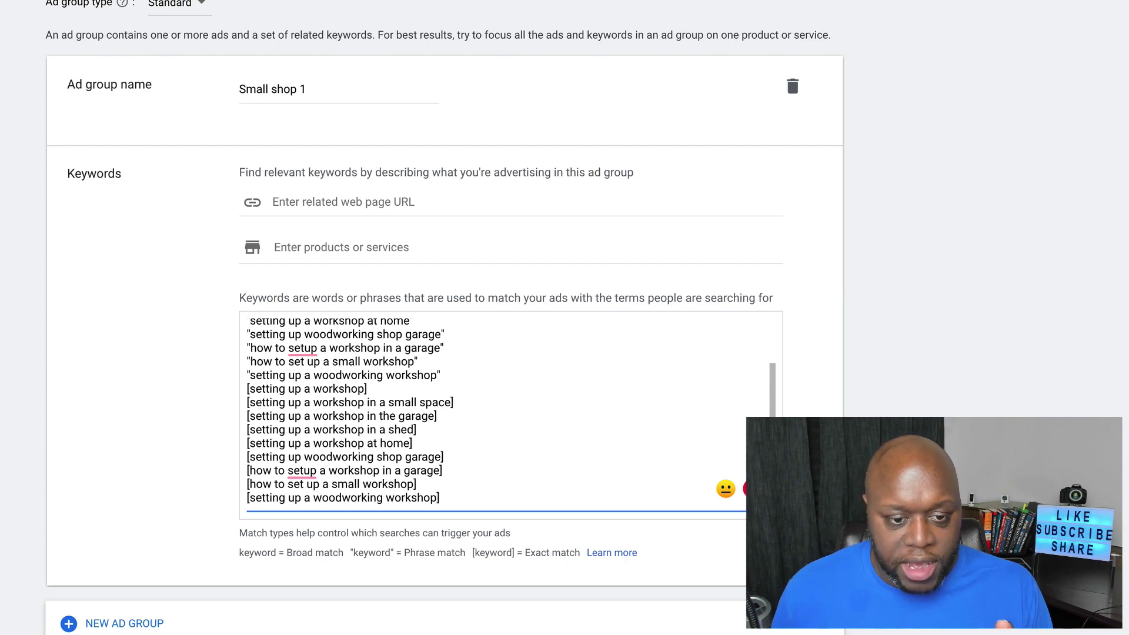
pyautogui.click(595, 634)
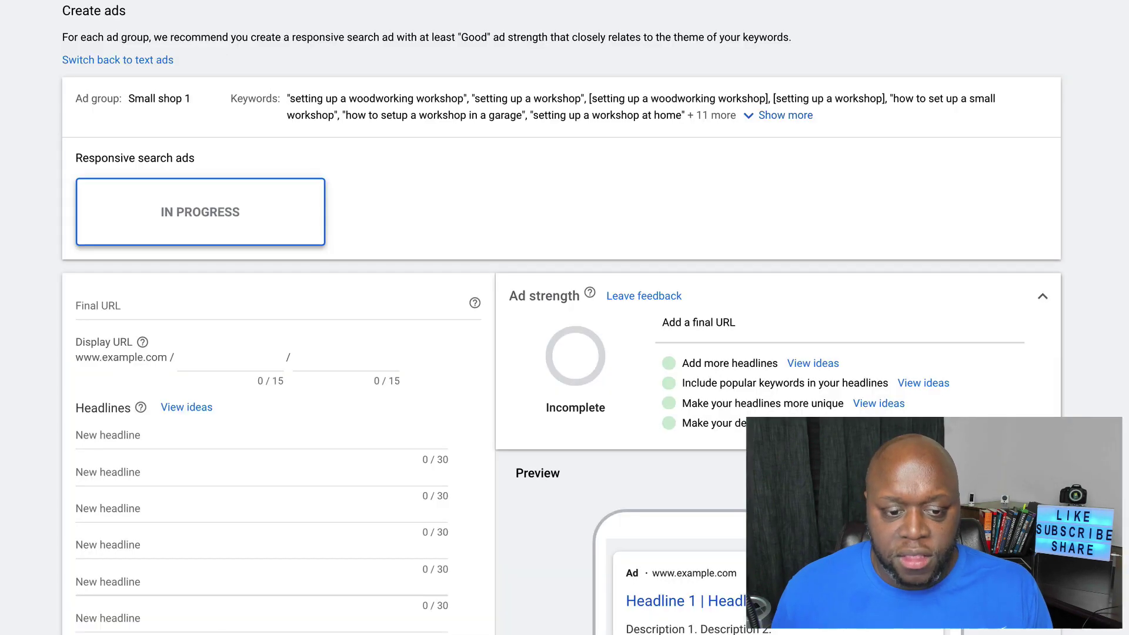
pyautogui.scroll(-1, 209, 240)
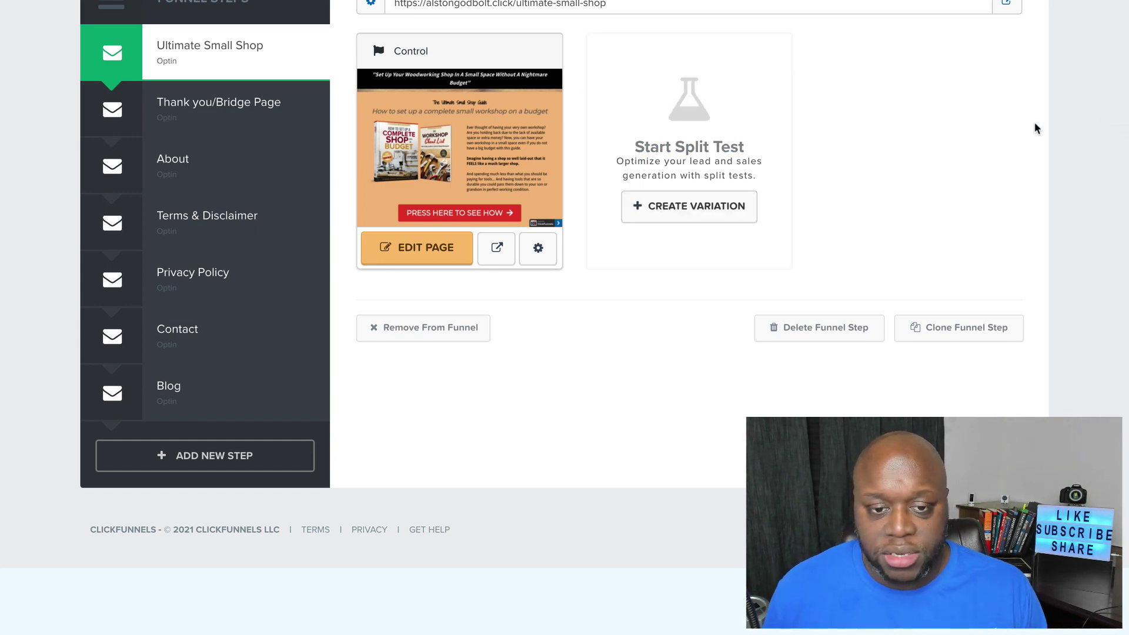
# Step: Open the live Ultimate Small Shop landing page from ClickFunnels and examine its content alongside the product's own sales page
pyautogui.click(1008, 6)
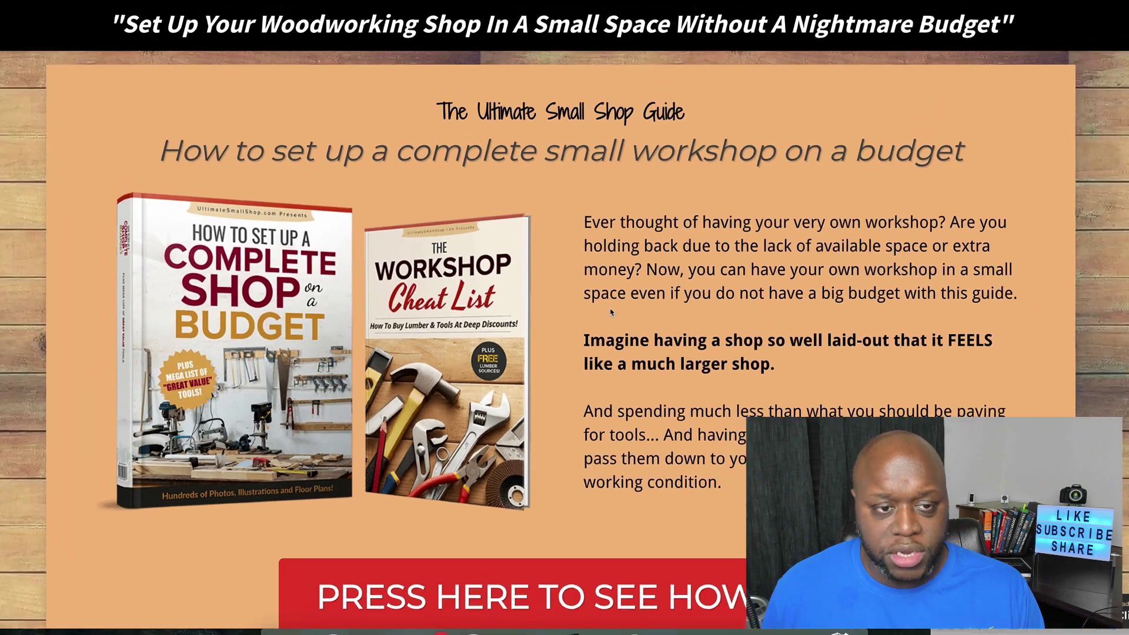
pyautogui.scroll(-1, 611, 312)
pyautogui.scroll(1, 740, 61)
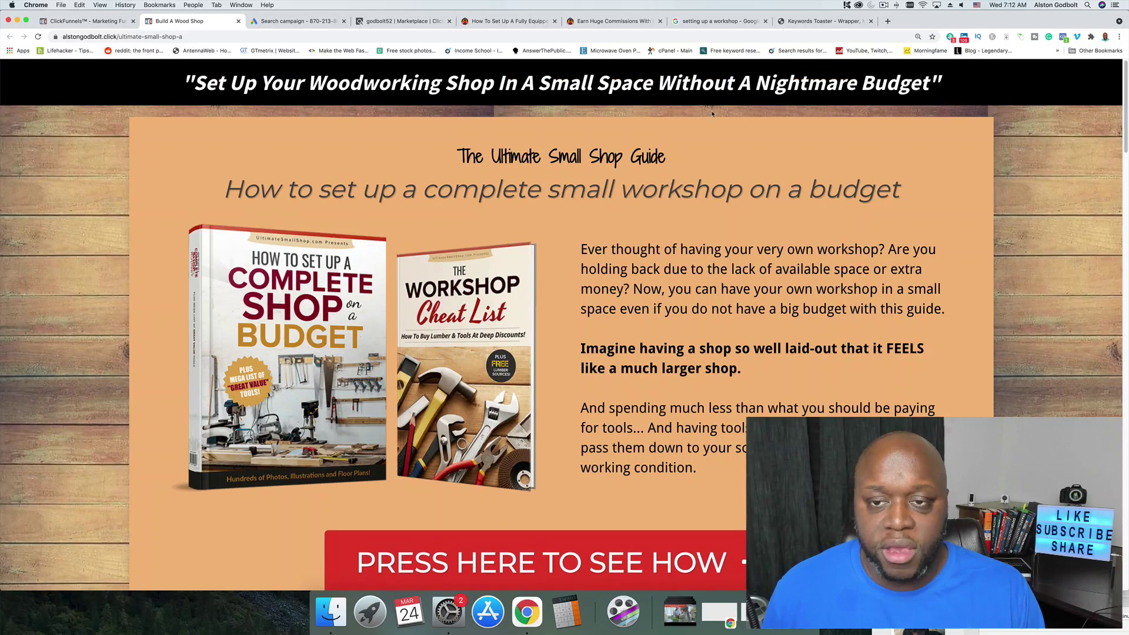
pyautogui.click(509, 21)
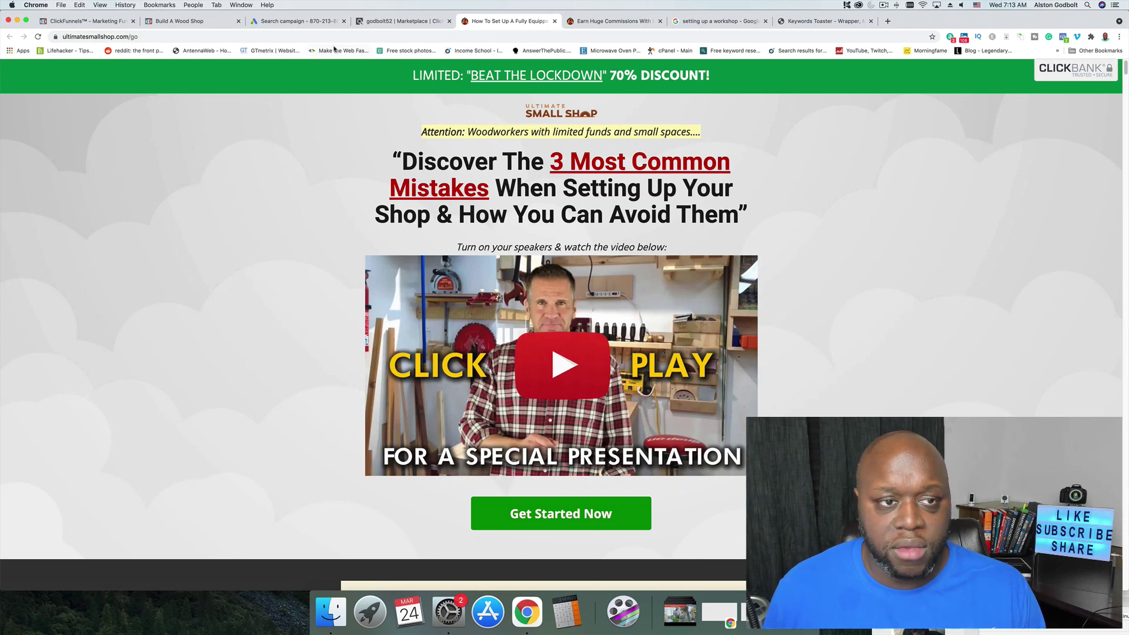
pyautogui.click(198, 24)
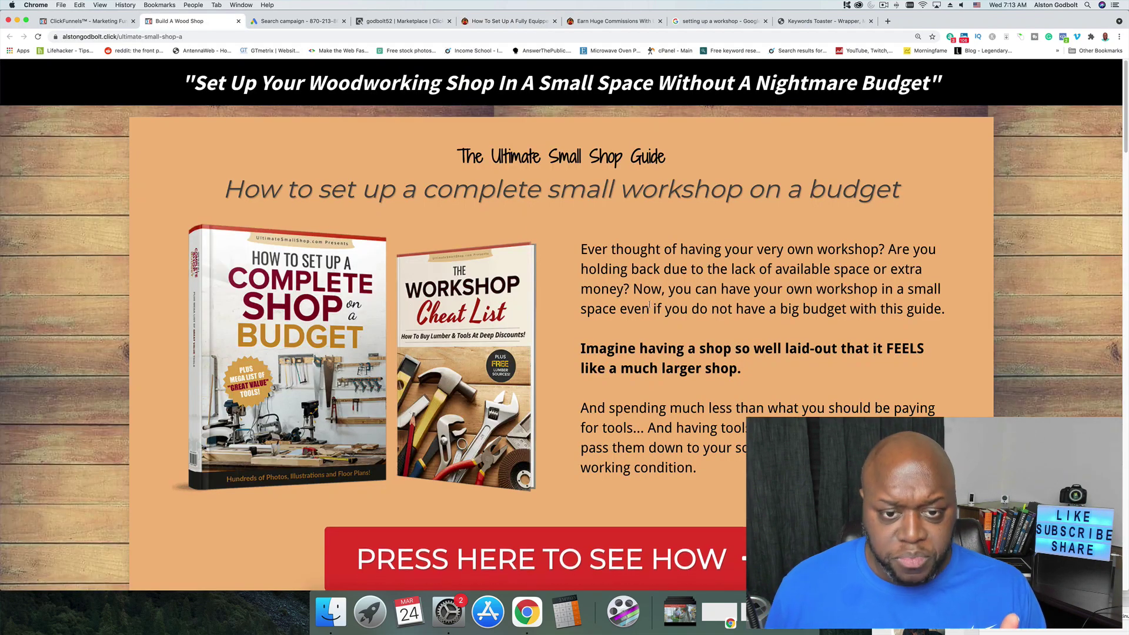
pyautogui.scroll(-1, 649, 306)
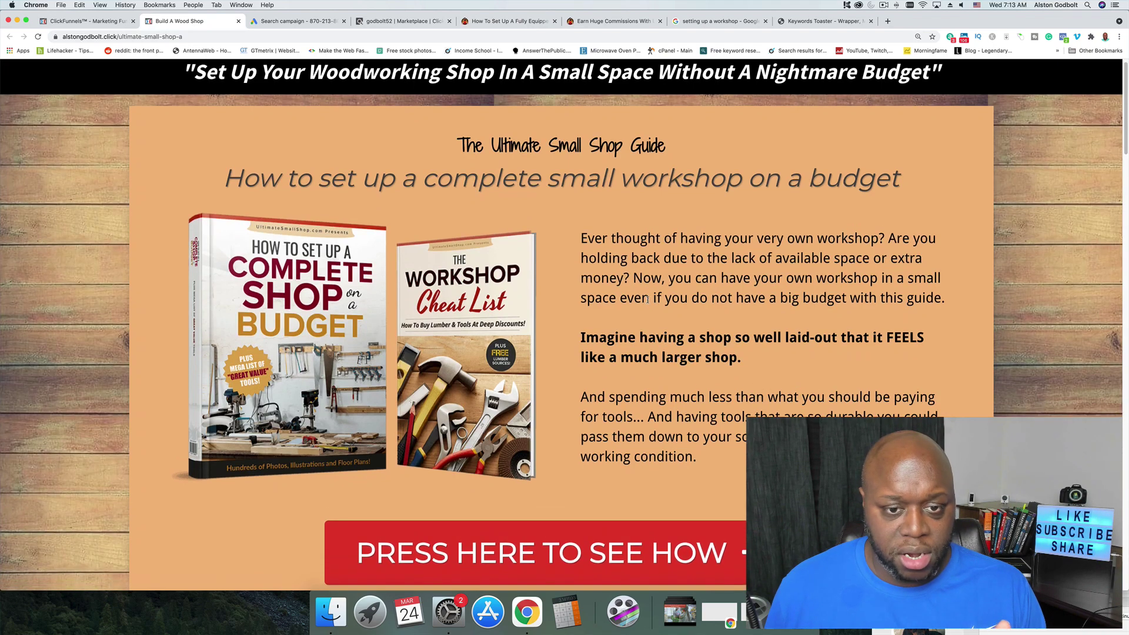
pyautogui.scroll(-2, 648, 300)
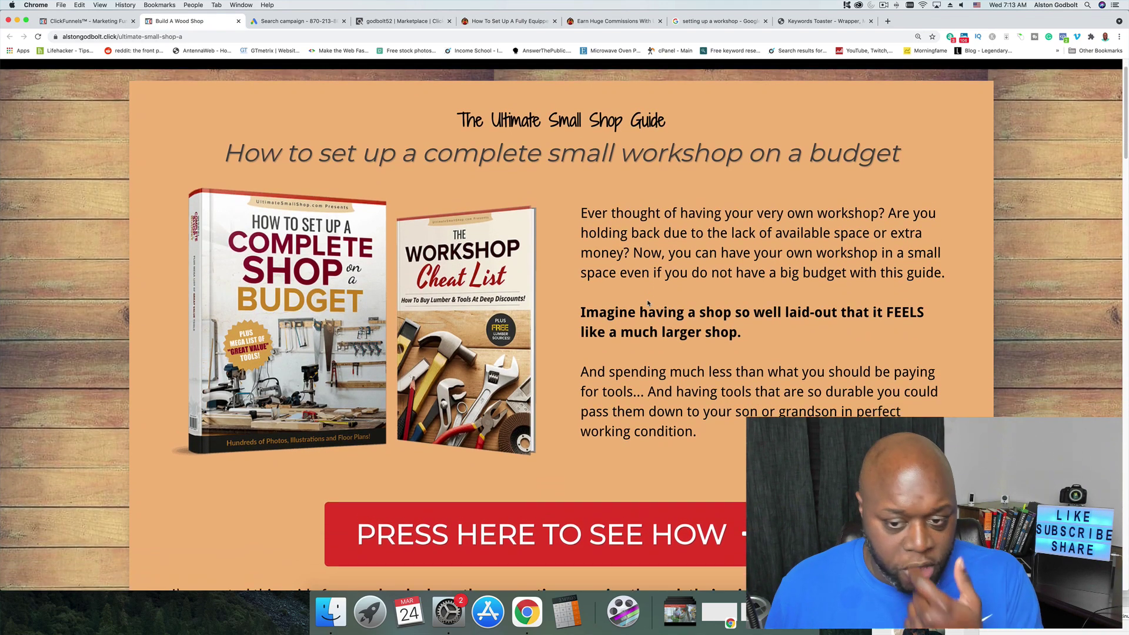
pyautogui.scroll(-10, 648, 303)
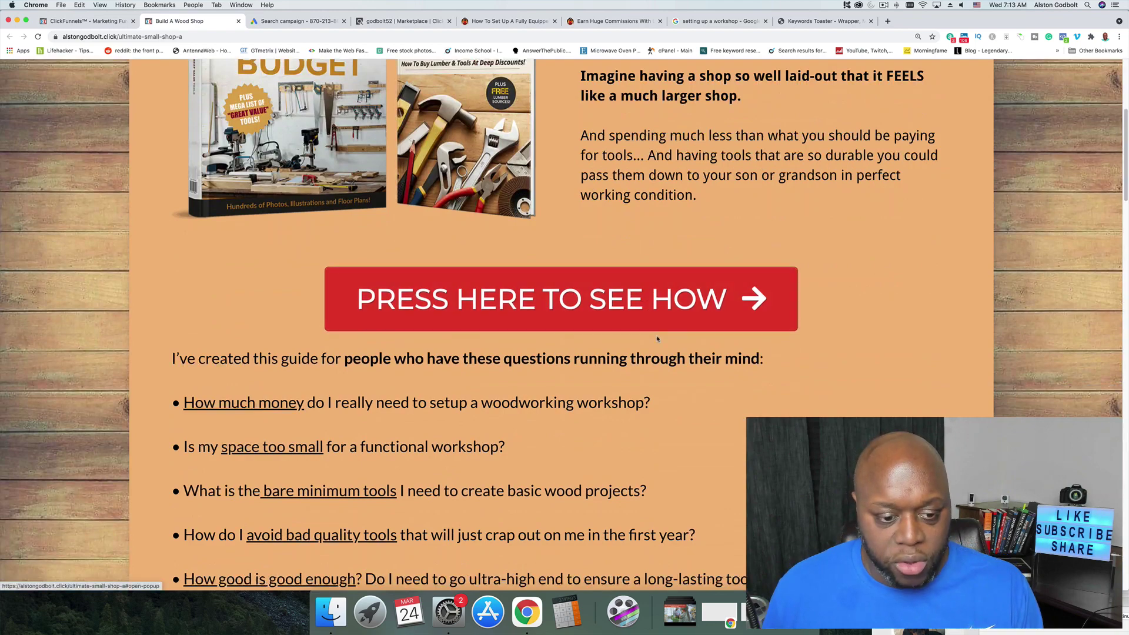
pyautogui.scroll(10, 658, 339)
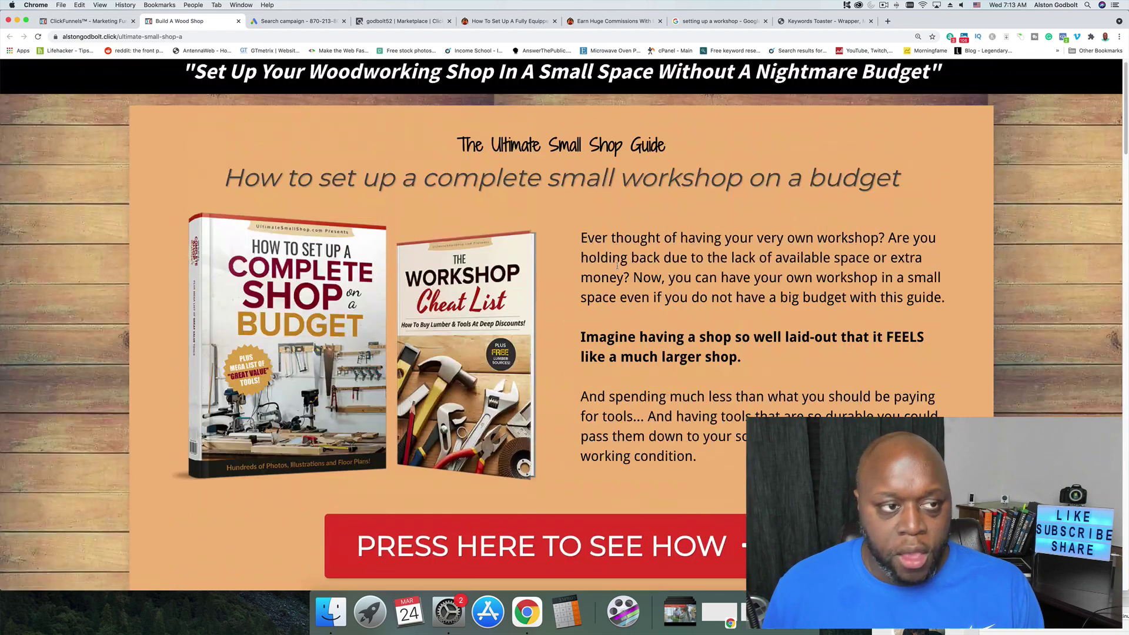
# Step: Open the Ultimate Small Shop opt-in page in the ClickFunnels editor and examine its email opt-in pop-up
pyautogui.click(88, 21)
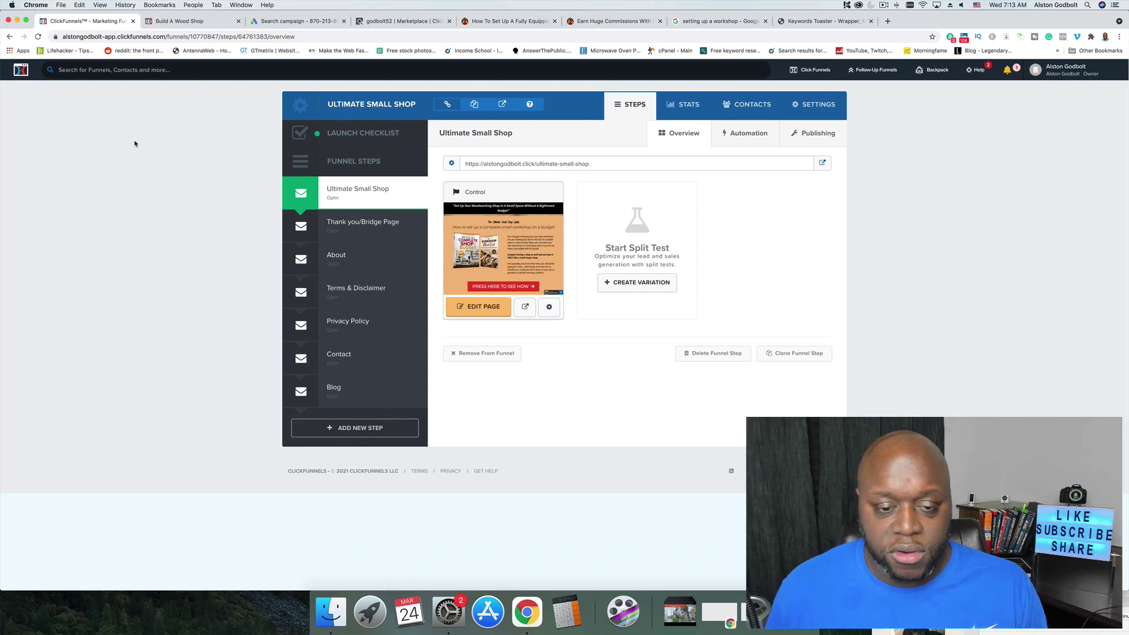
pyautogui.click(490, 315)
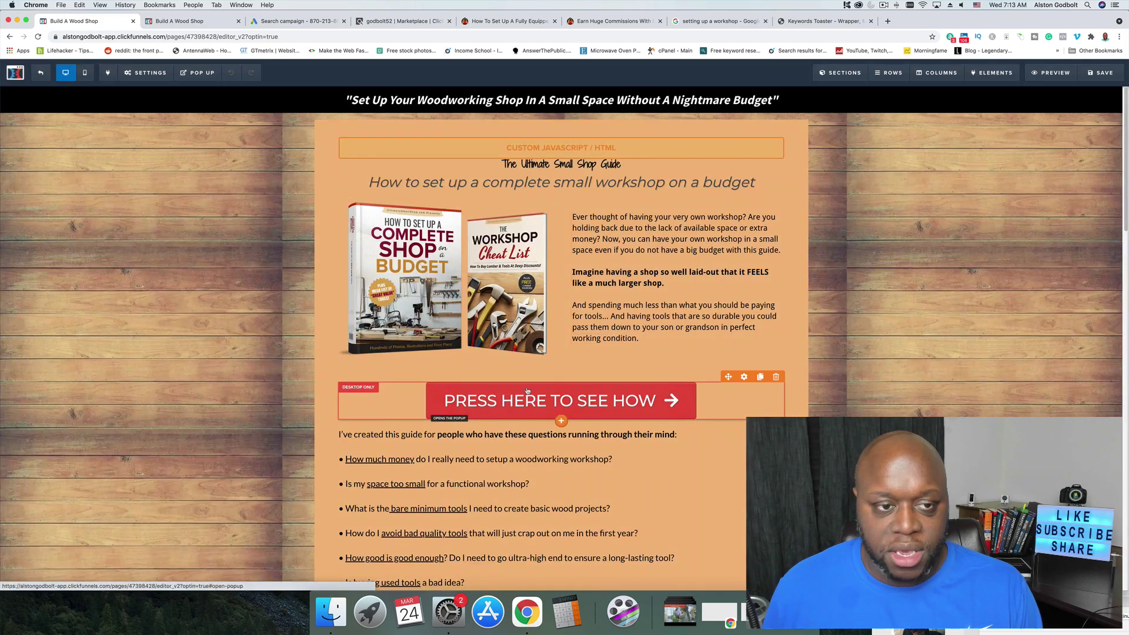
pyautogui.moveTo(194, 72)
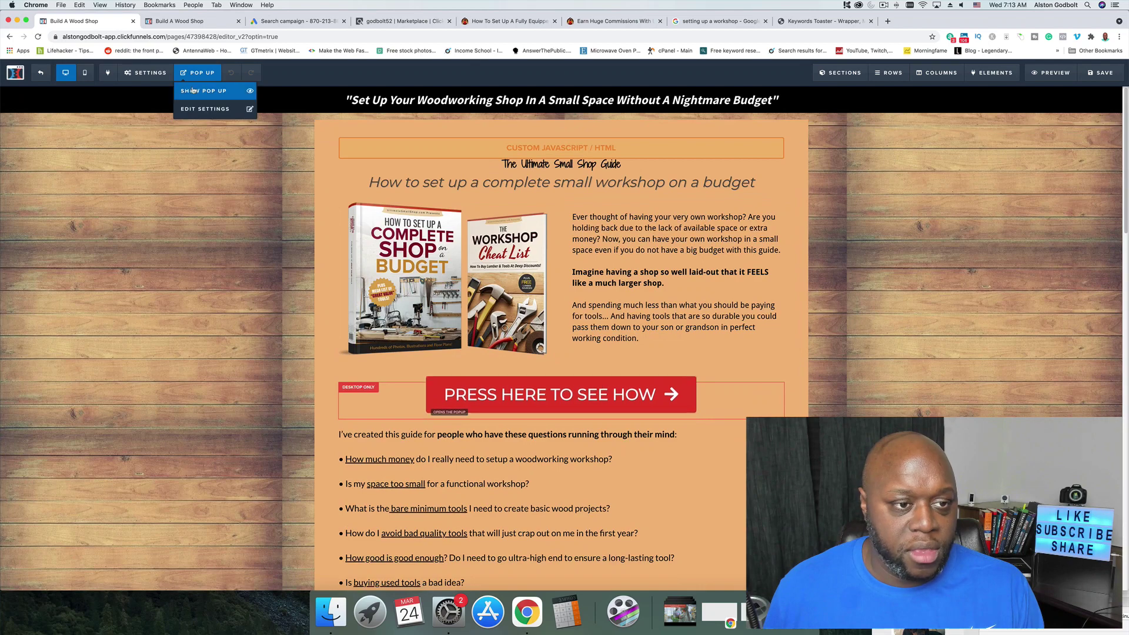
pyautogui.click(193, 92)
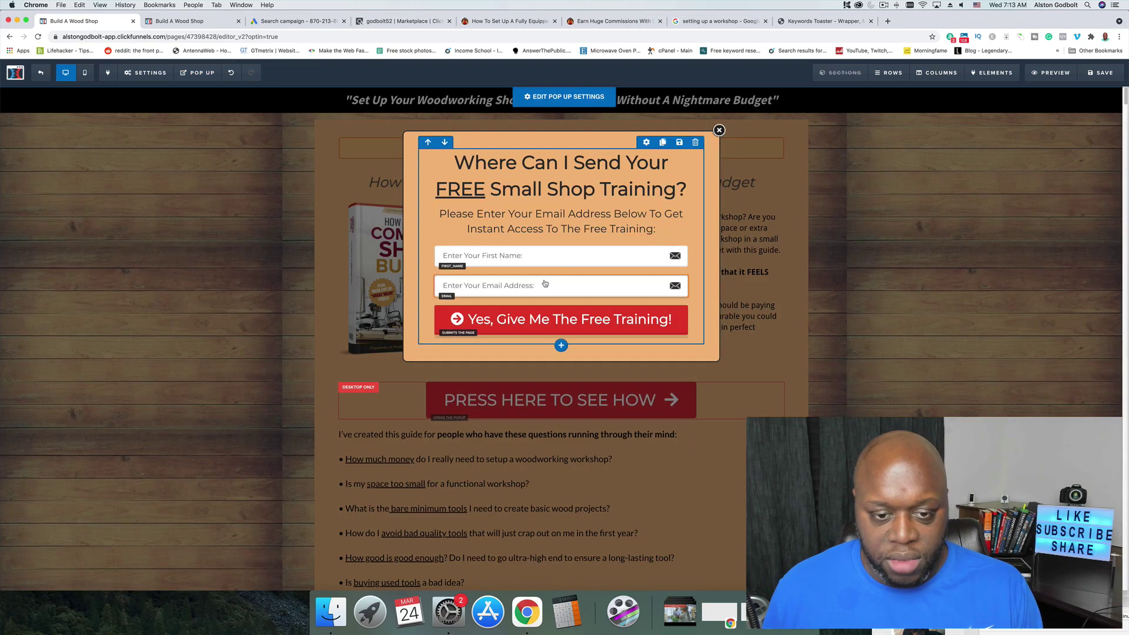
pyautogui.click(719, 131)
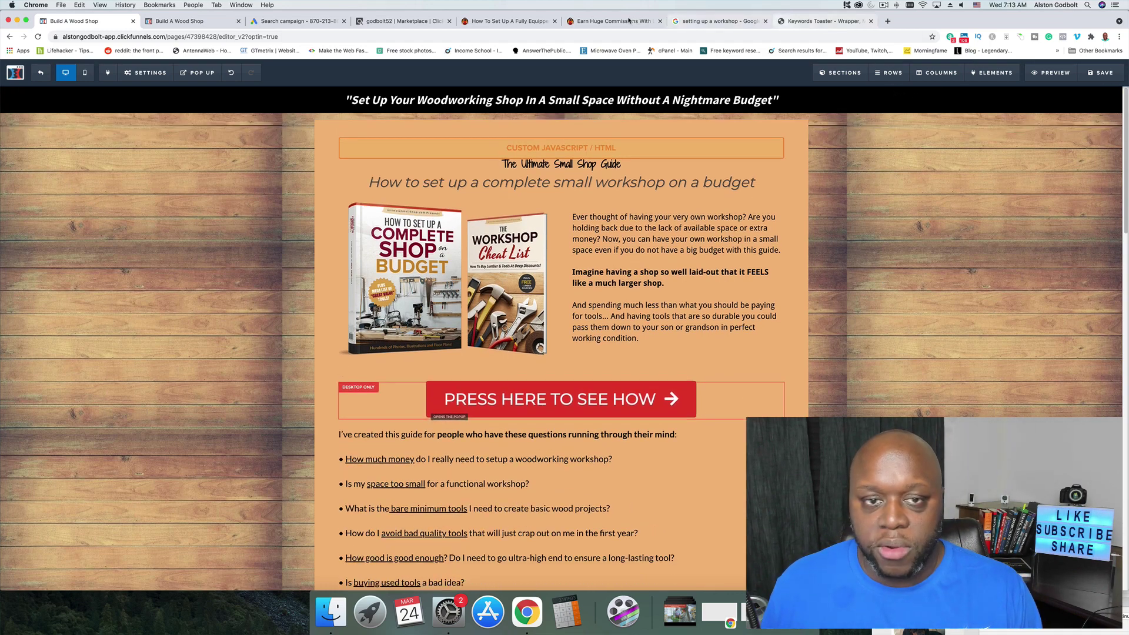
# Step: In the ClickBank marketplace, generate a HopLink for Ultimate Small Shop with tracking ID googlead and copy it
pyautogui.click(399, 24)
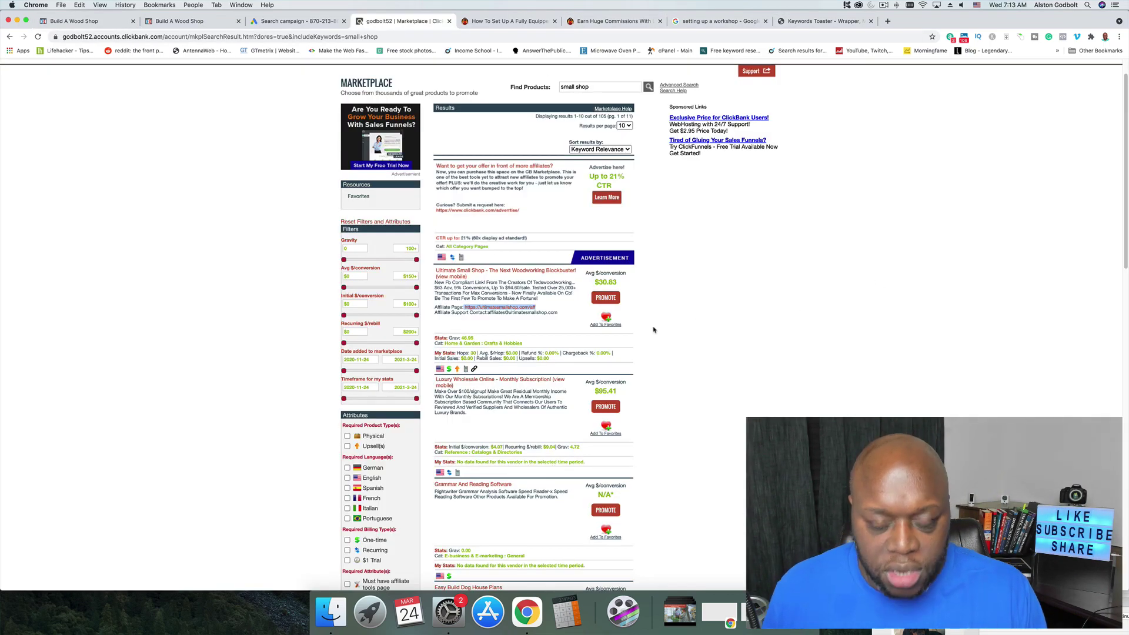
pyautogui.click(606, 298)
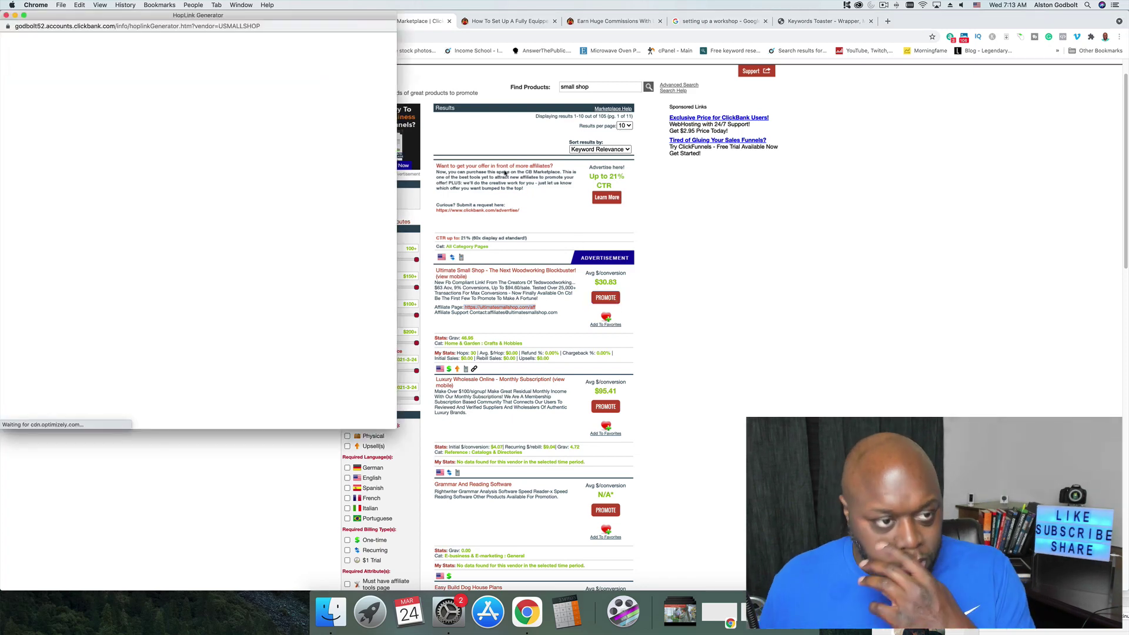
pyautogui.click(153, 108)
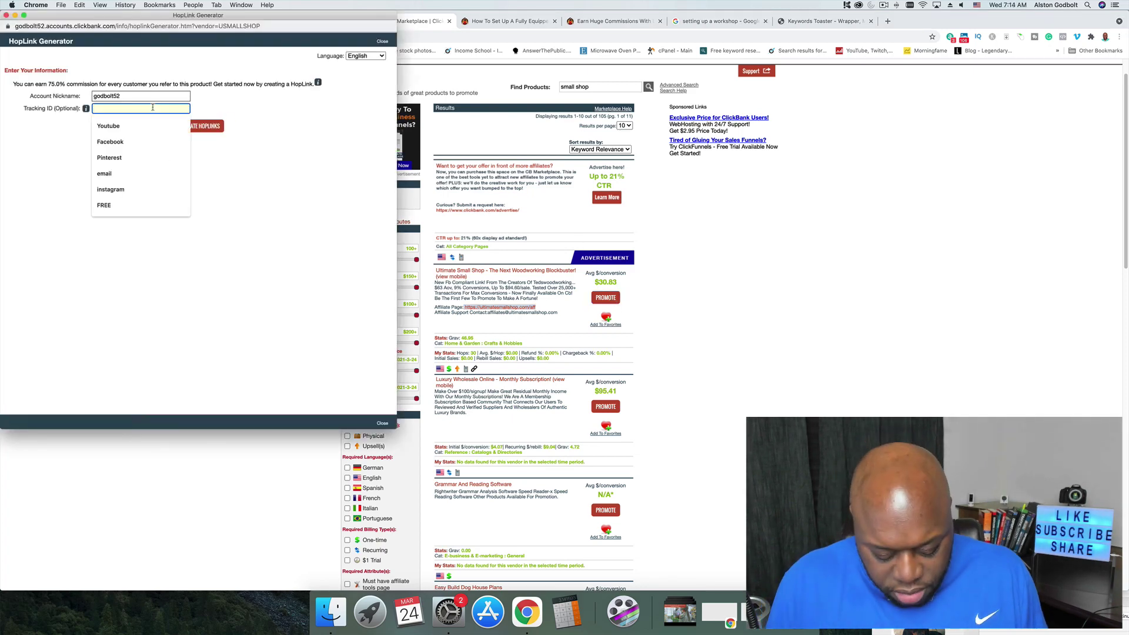
pyautogui.write('google')
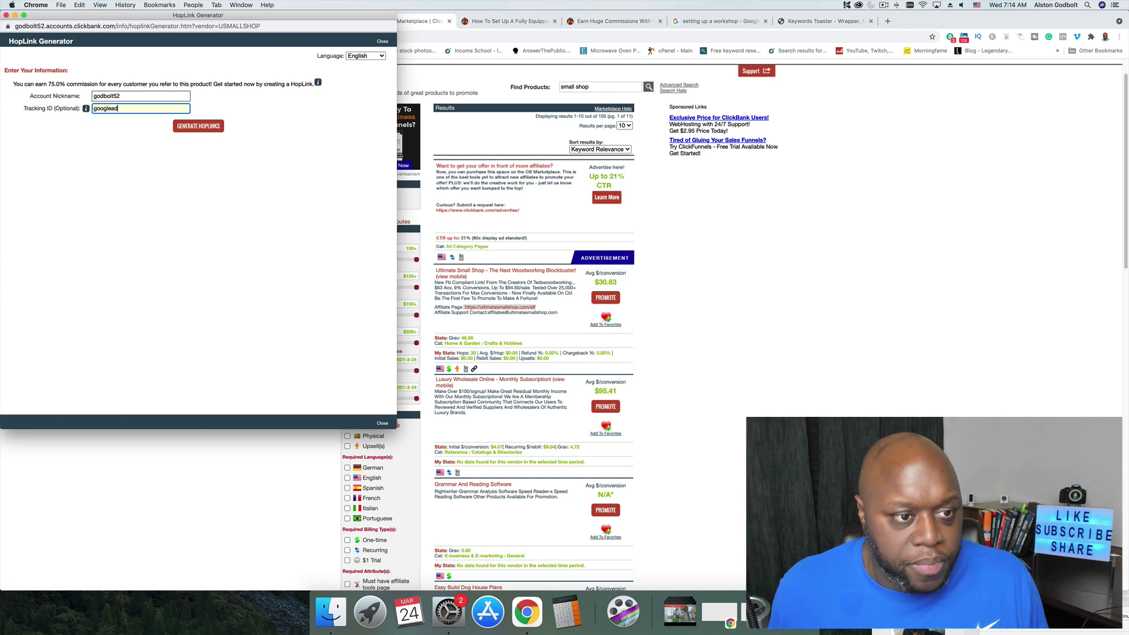
pyautogui.write('ad')
pyautogui.click(184, 127)
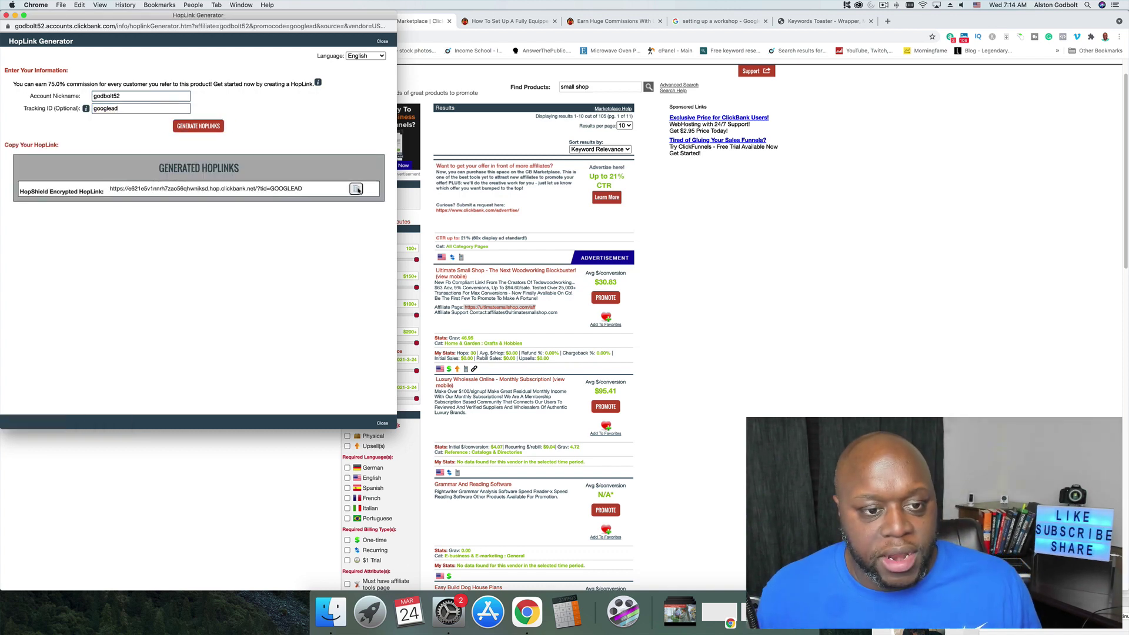
pyautogui.click(357, 189)
pyautogui.press('super+w')
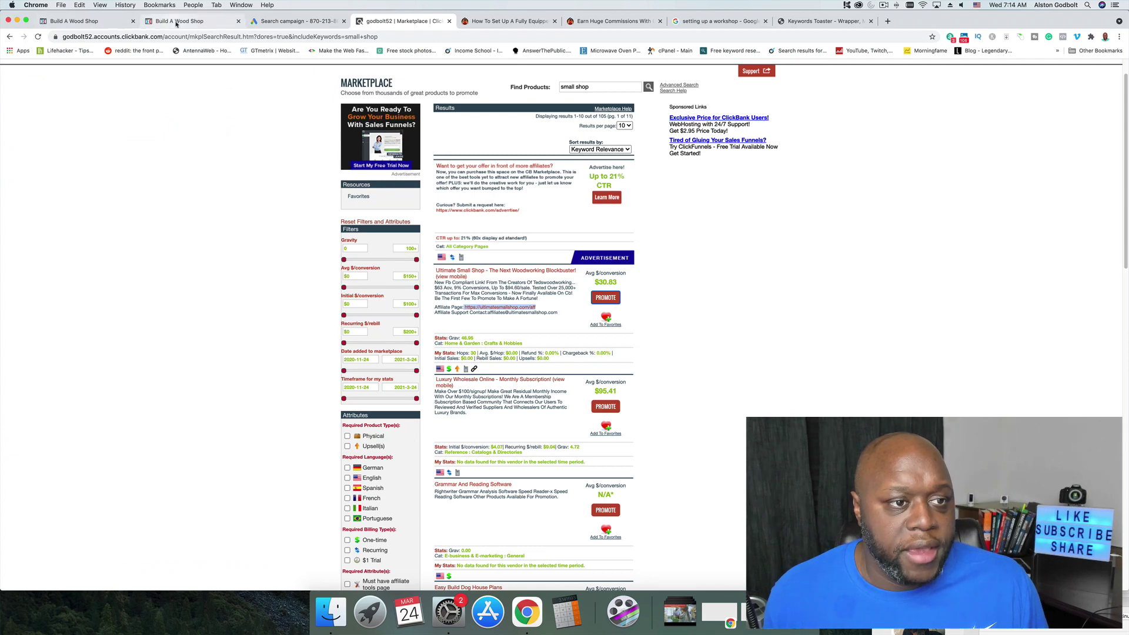
# Step: Back in the ClickFunnels page editor, replace the page's On Submit Go To address with the copied HopLink
pyautogui.click(92, 22)
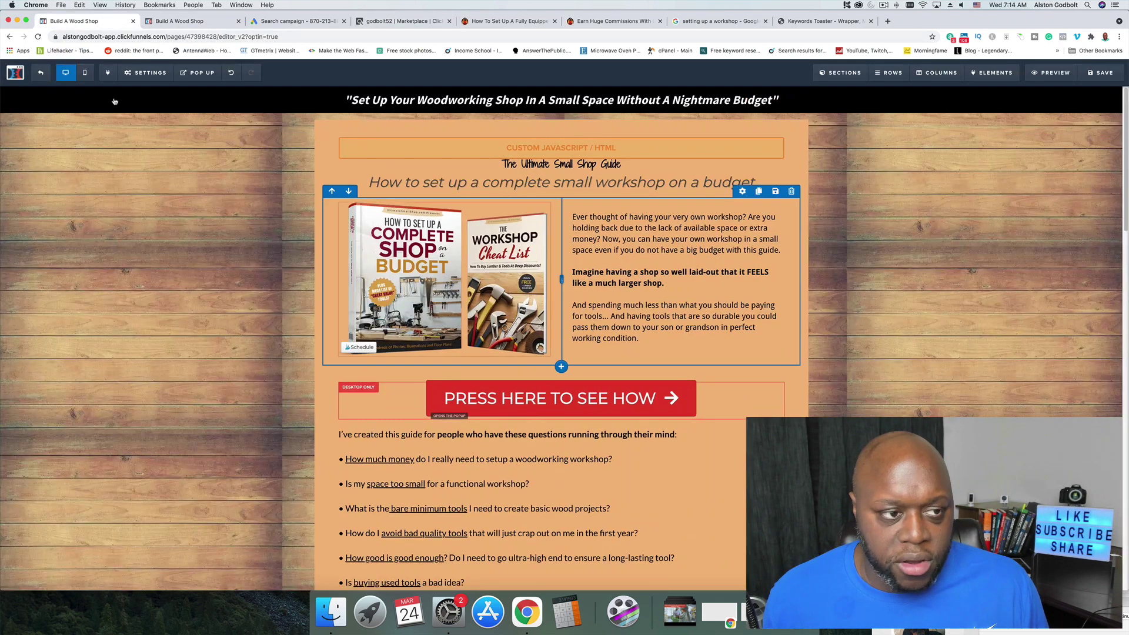
pyautogui.click(146, 73)
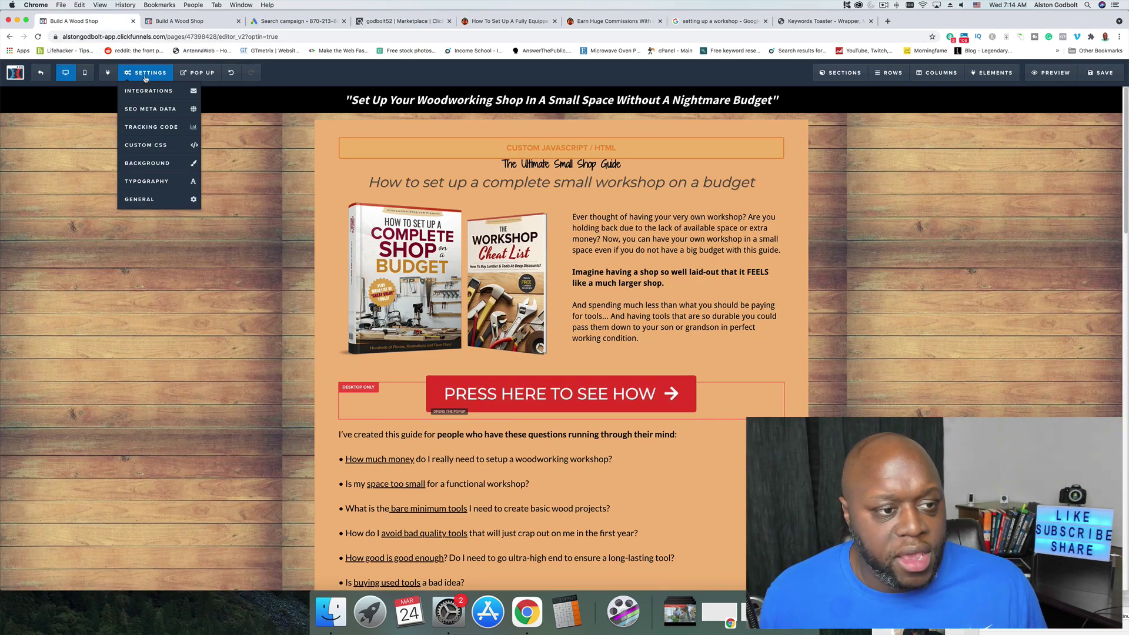
pyautogui.click(157, 200)
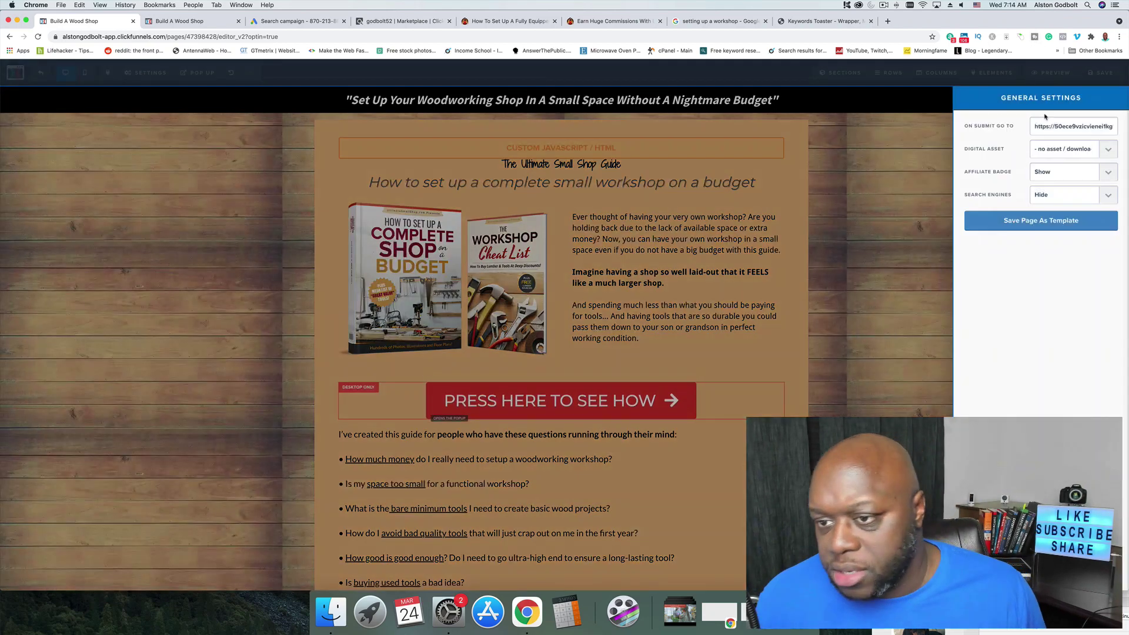
pyautogui.tripleClick(1057, 128)
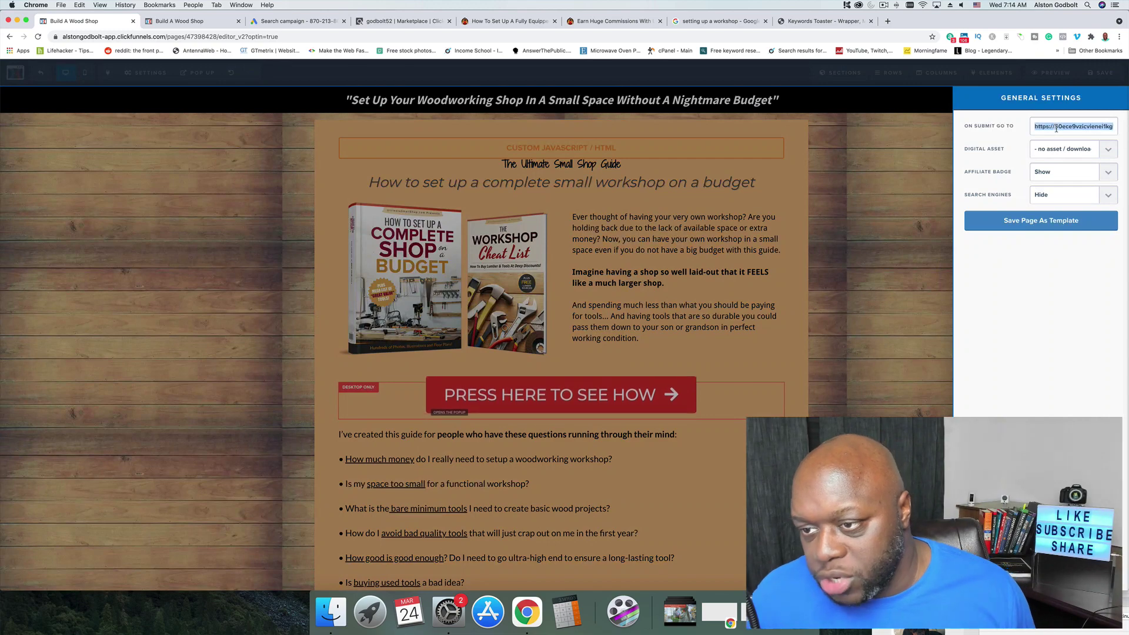
pyautogui.press('super+v')
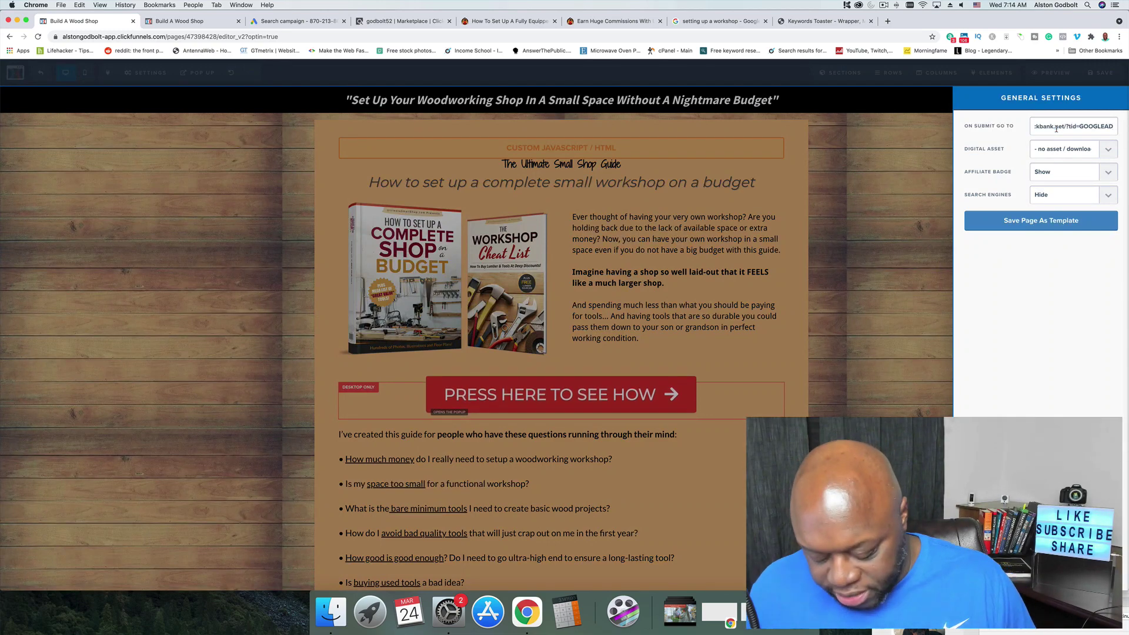
pyautogui.click(853, 177)
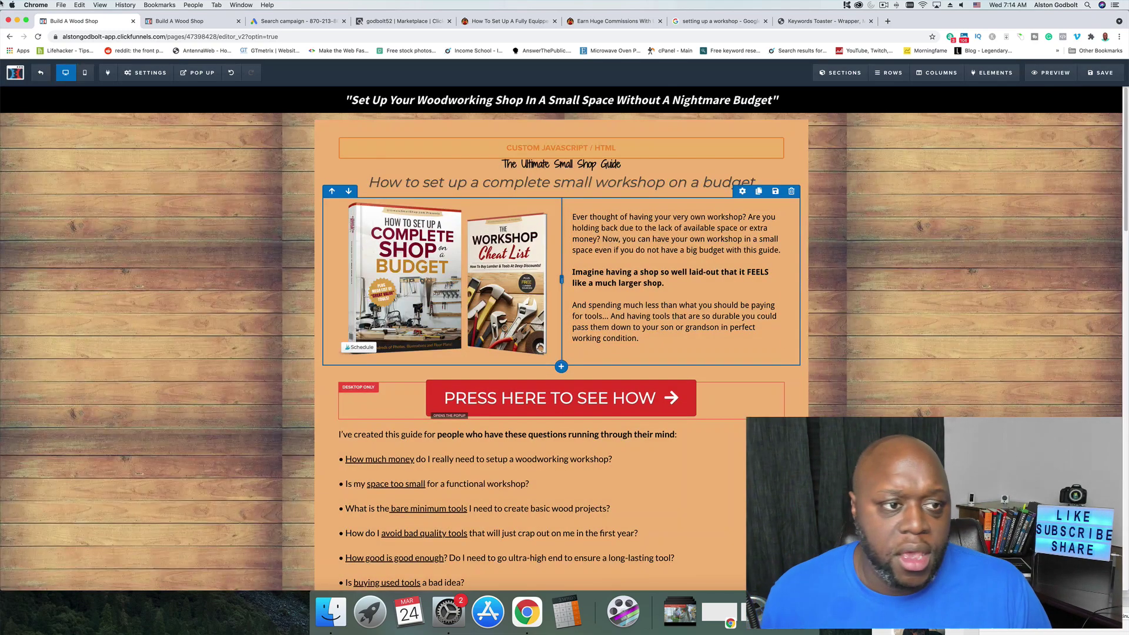
# Step: In the page's email integration settings, choose GetResponse with the Add To Campaign action, check the available lists and return to the page
pyautogui.click(144, 73)
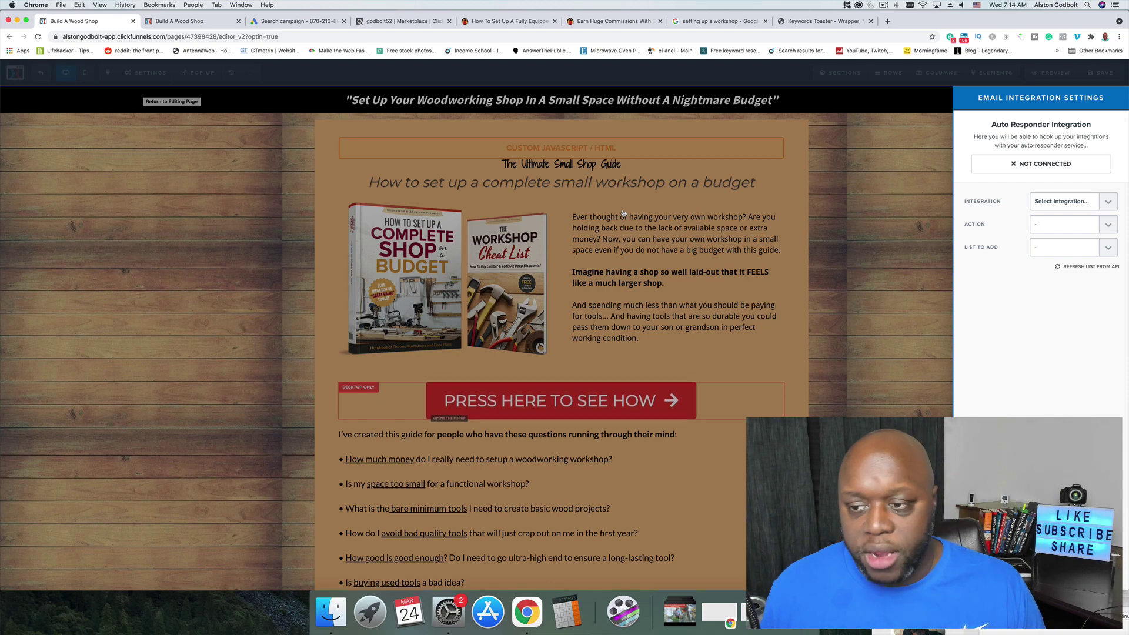
pyautogui.click(1105, 202)
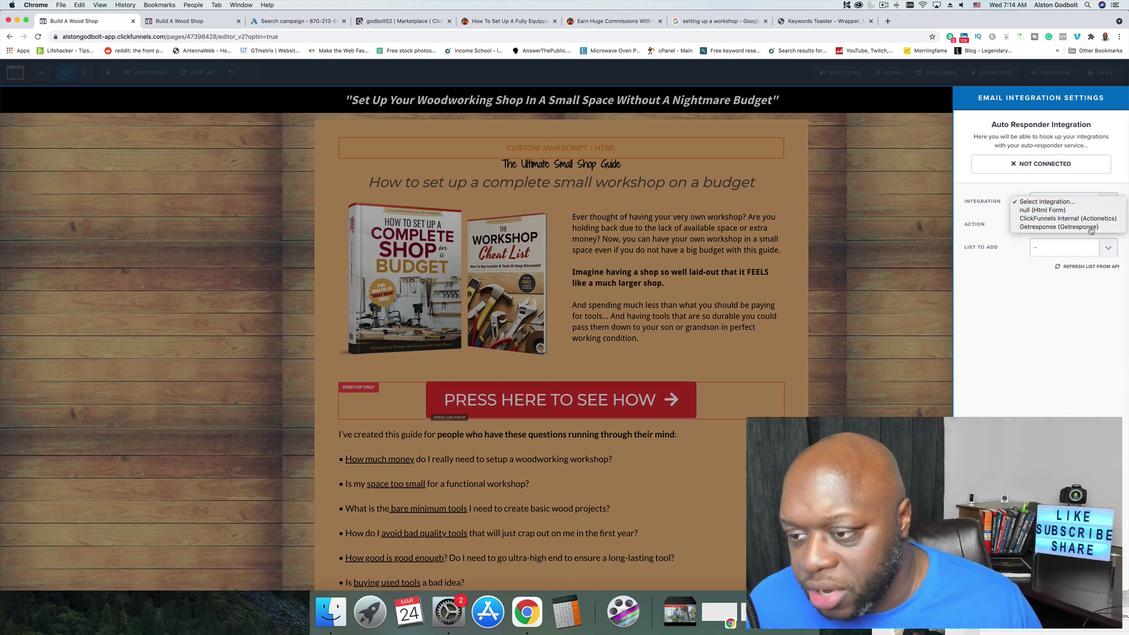
pyautogui.click(1110, 226)
pyautogui.click(1110, 226)
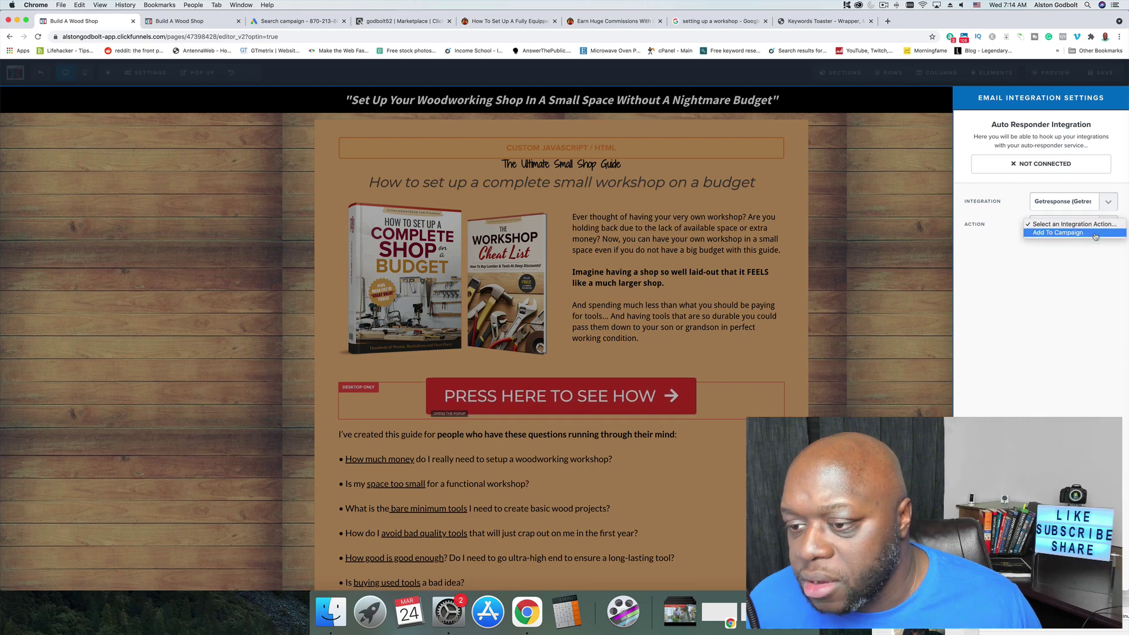
pyautogui.click(1095, 237)
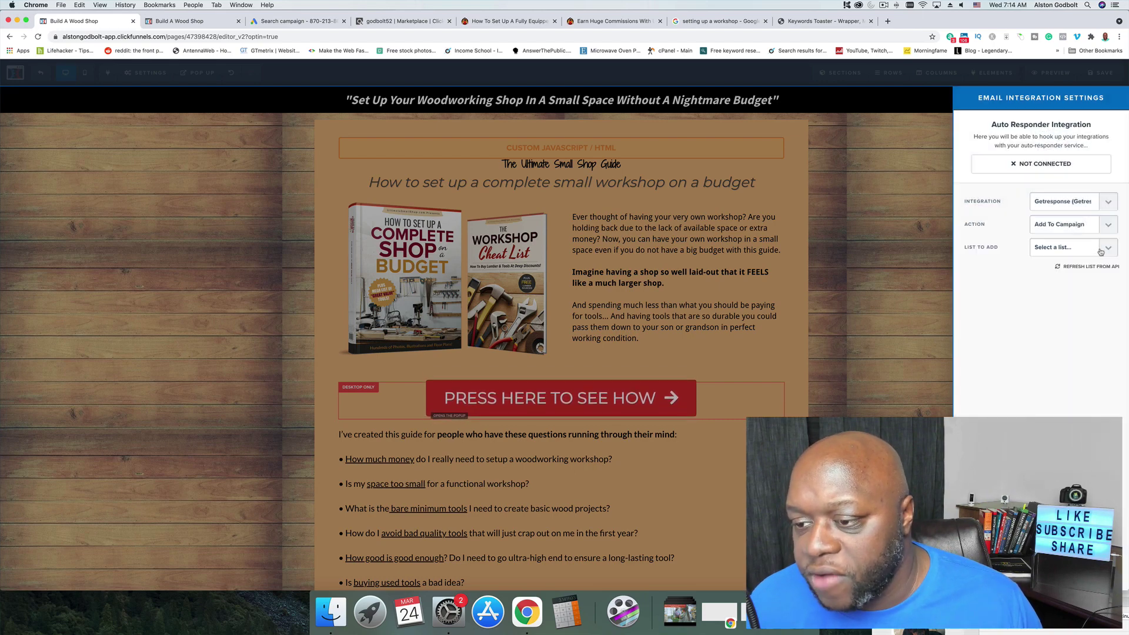
pyautogui.click(1098, 252)
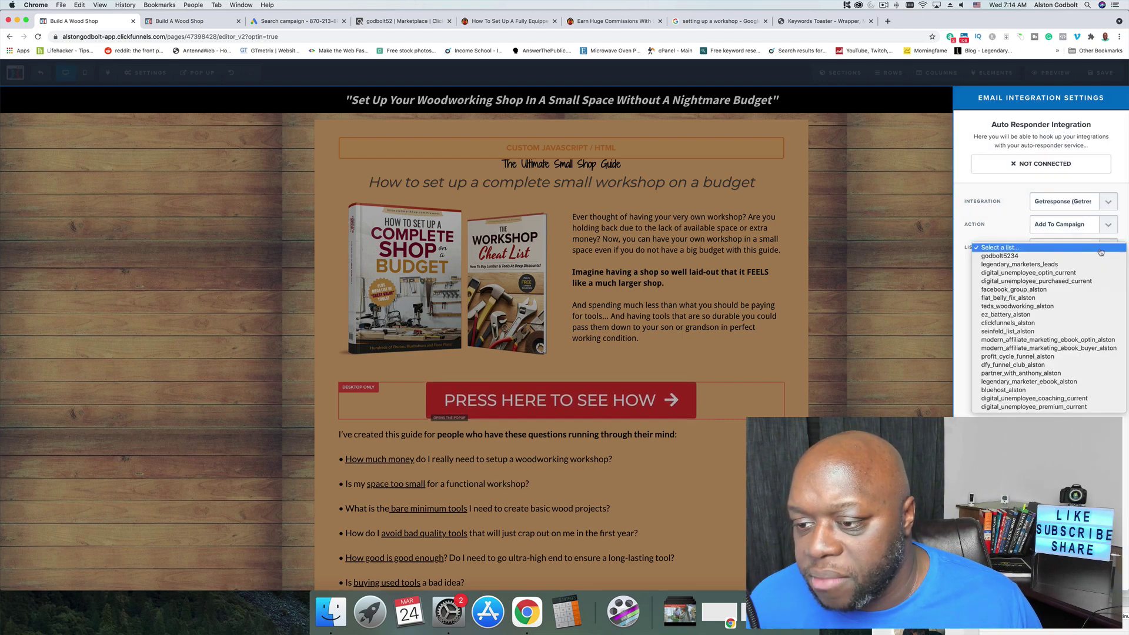
pyautogui.click(693, 309)
pyautogui.click(693, 308)
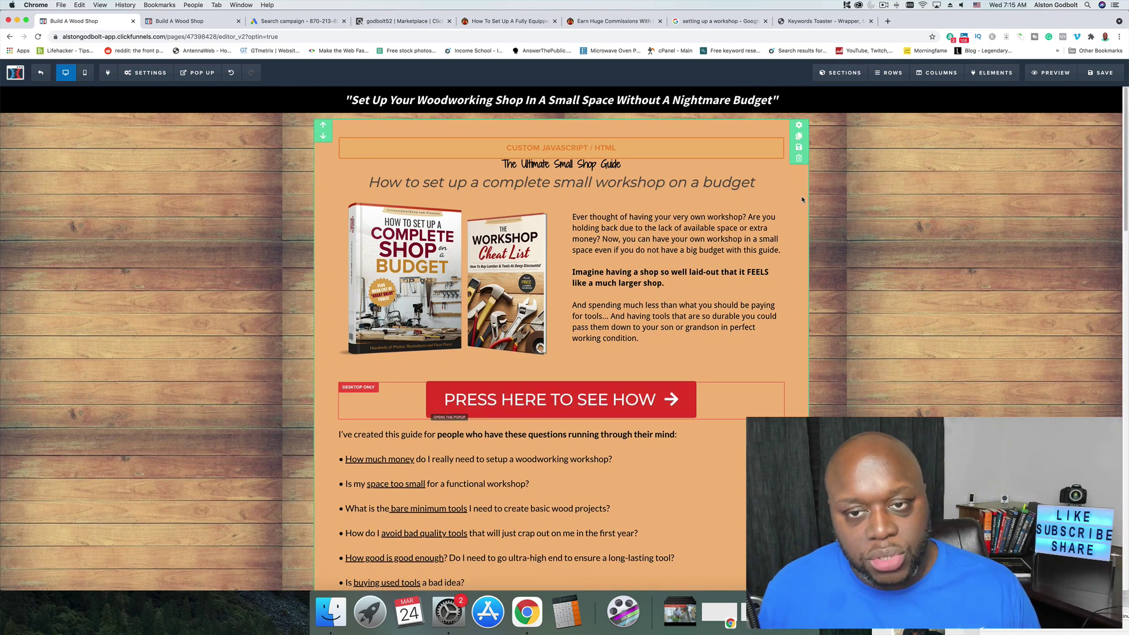
# Step: Review the Ultimate Small Shop sales page and its affiliate email swipes page, ending back at the ClickFunnels editor
pyautogui.click(495, 21)
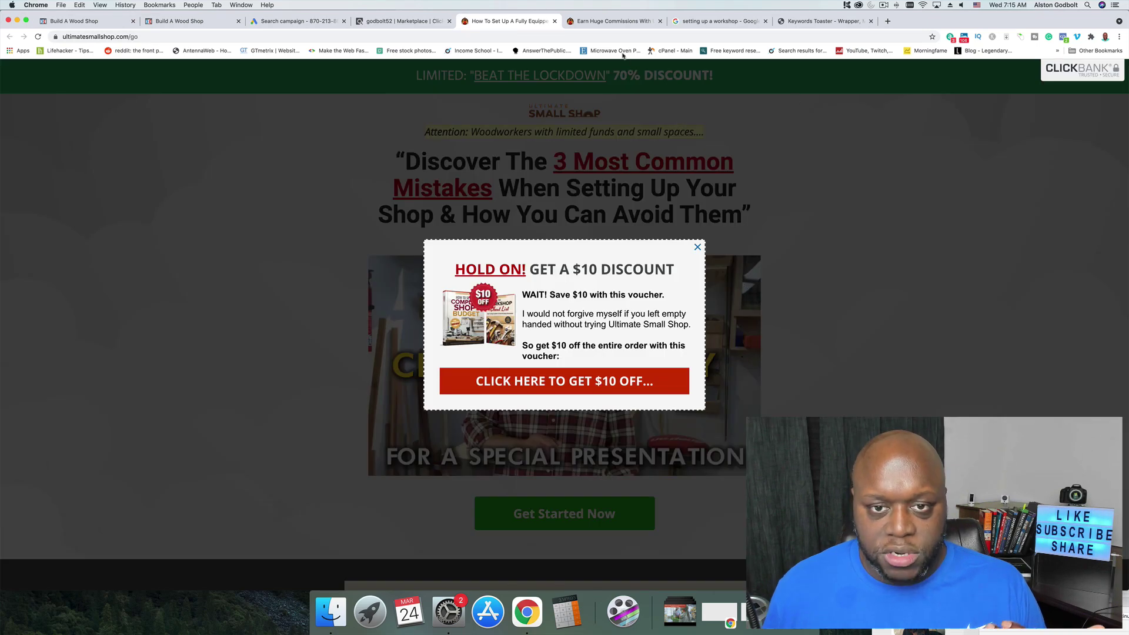
pyautogui.click(614, 21)
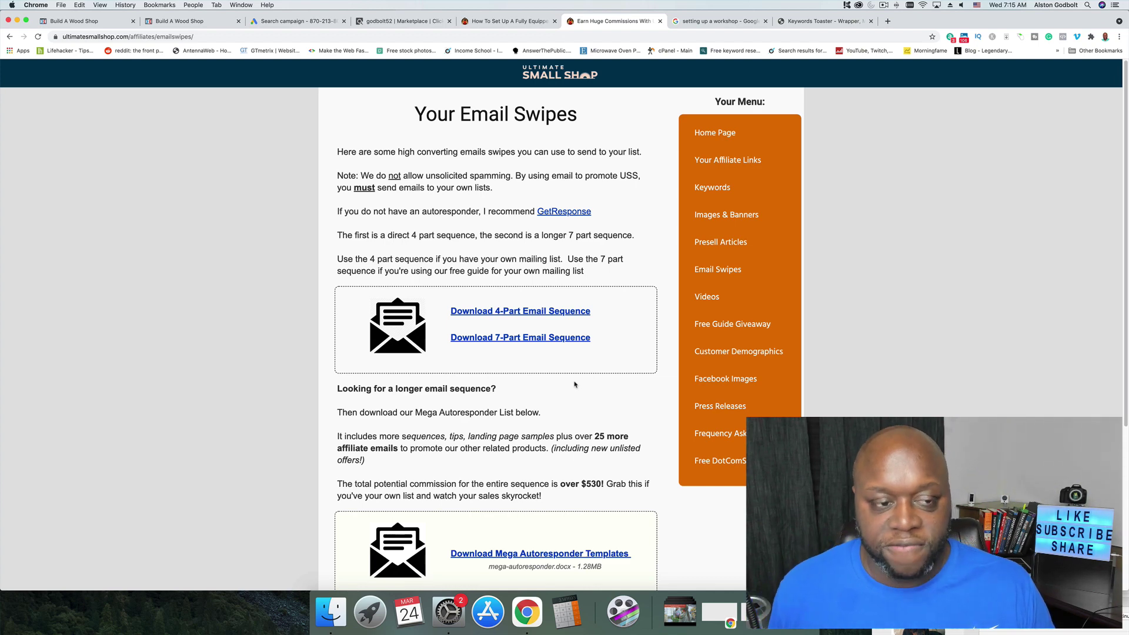
pyautogui.press('super+2')
pyautogui.press('super+1')
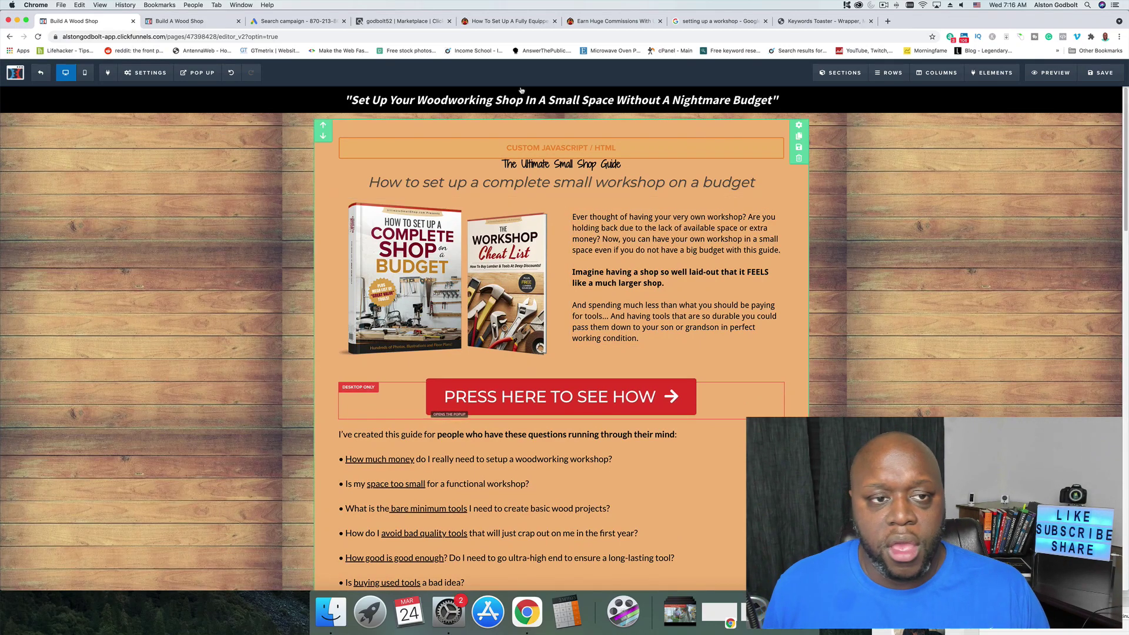
# Step: Copy the live landing page's address ending in /ultimate-small-shop-a and enter it as the Google Ads responsive search ad's final URL
pyautogui.click(318, 21)
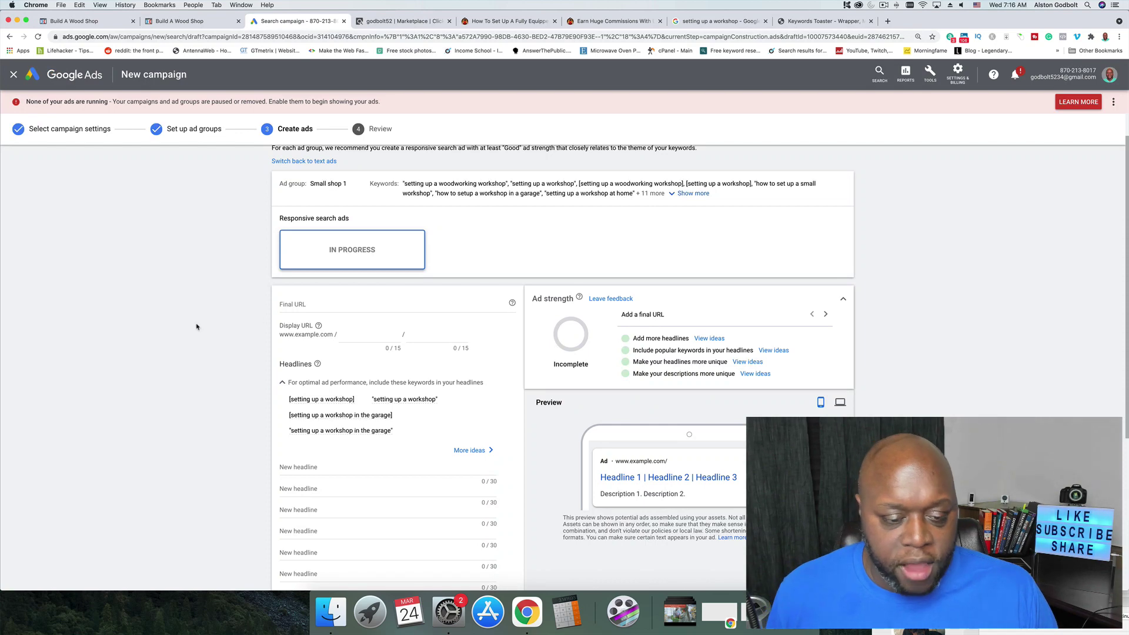
pyautogui.click(200, 21)
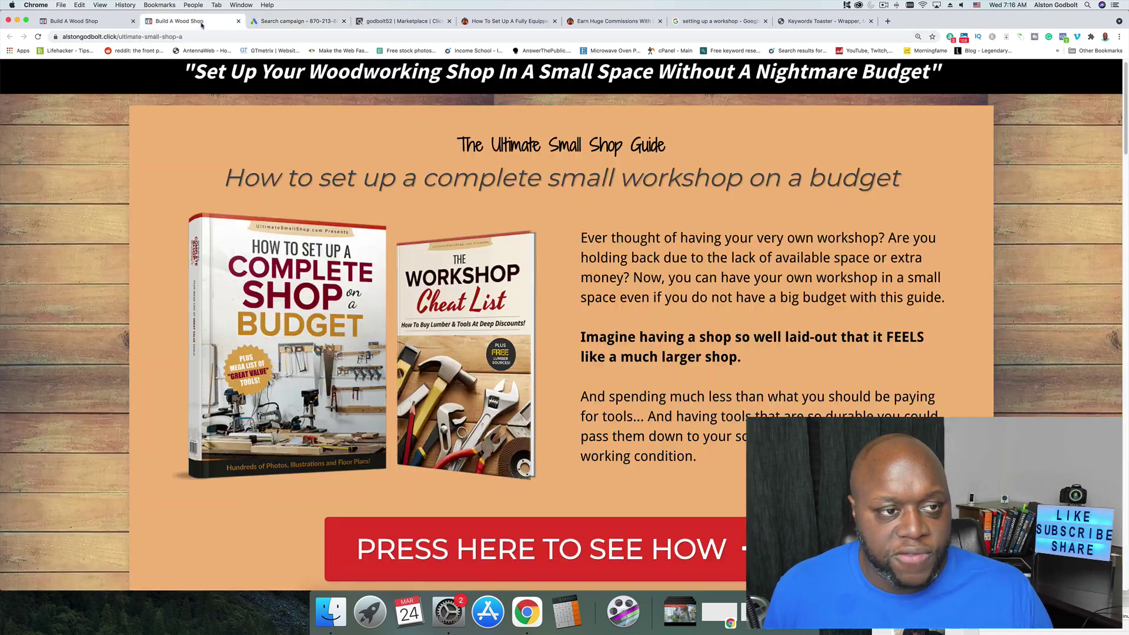
pyautogui.click(323, 36)
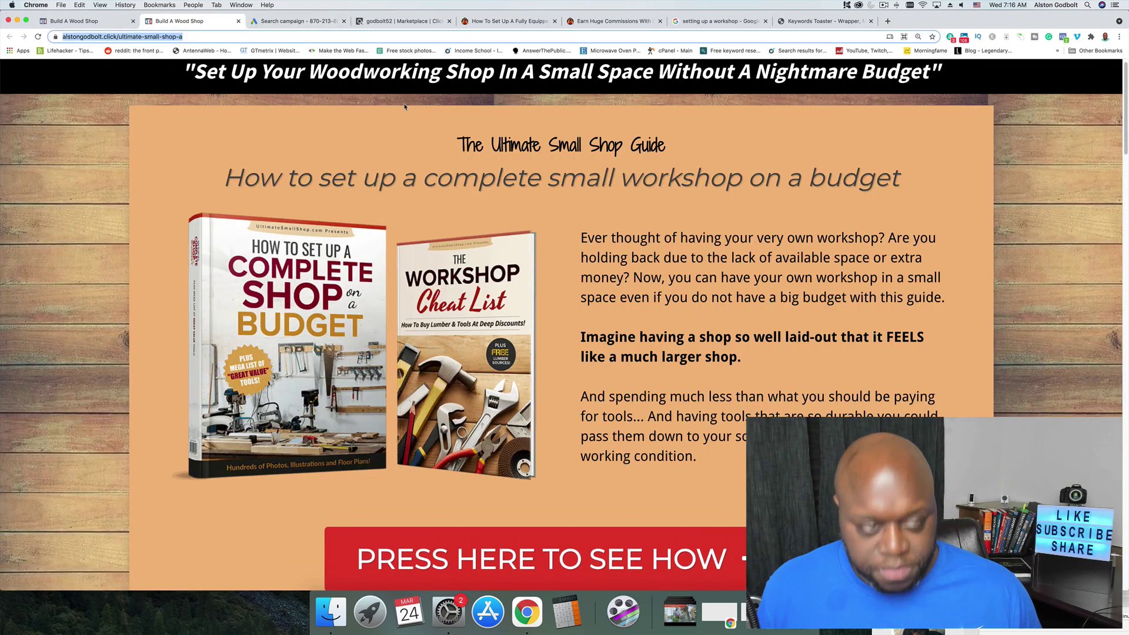
pyautogui.click(304, 22)
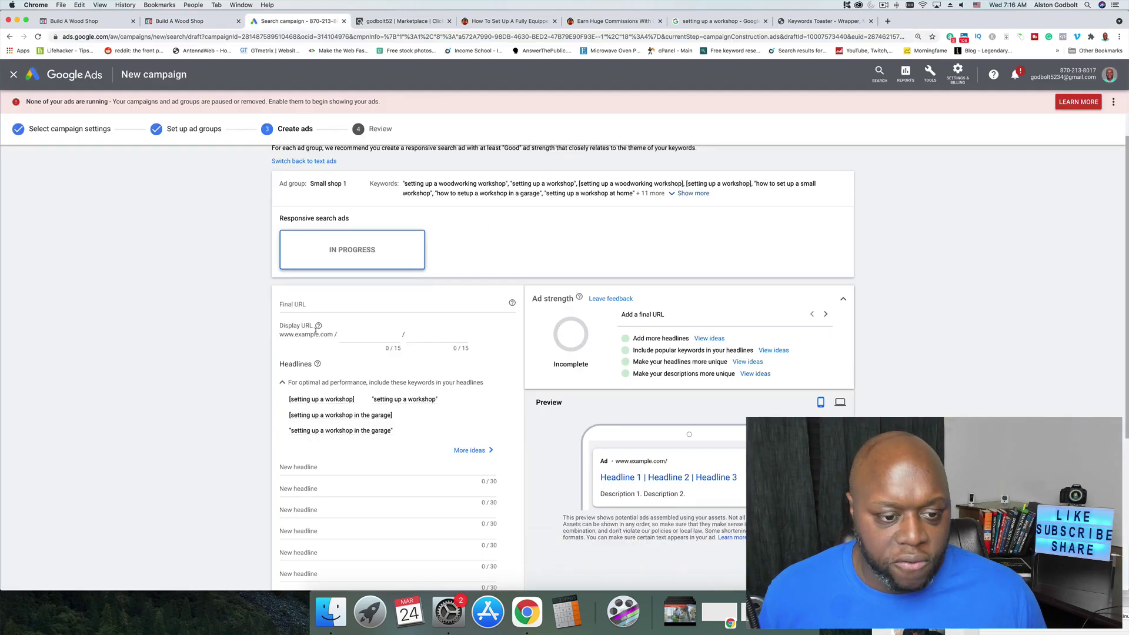
pyautogui.click(311, 307)
pyautogui.press('cmd+v')
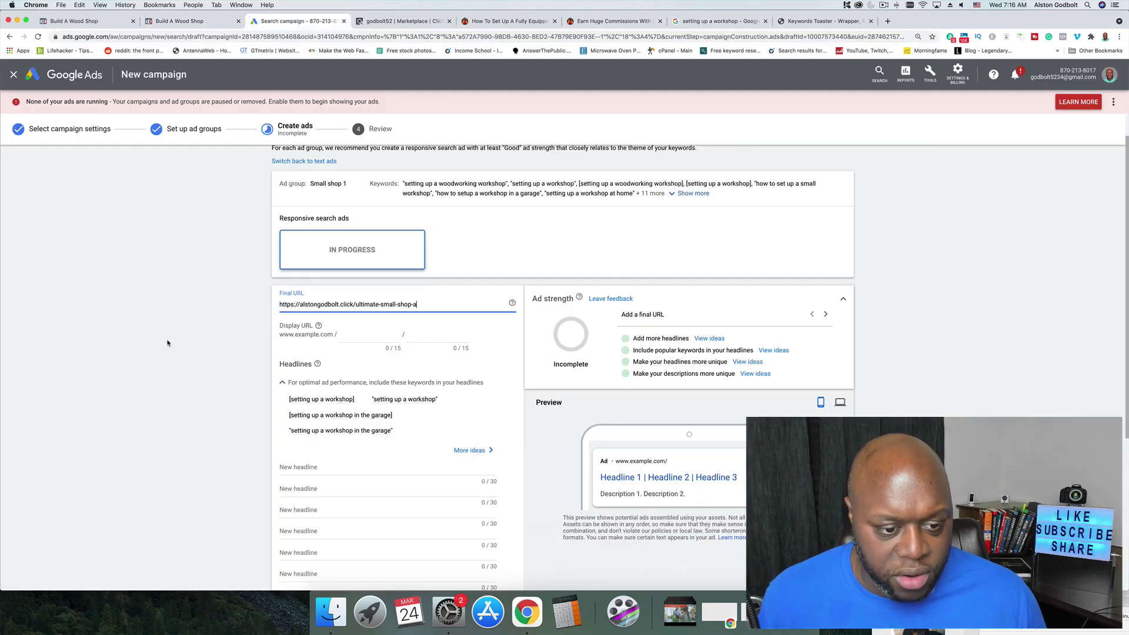
# Step: Fill the ad's first two headlines with the suggested texts "Build A Wood Shop" and "Get Instant Access"
pyautogui.scroll(-2, 204, 345)
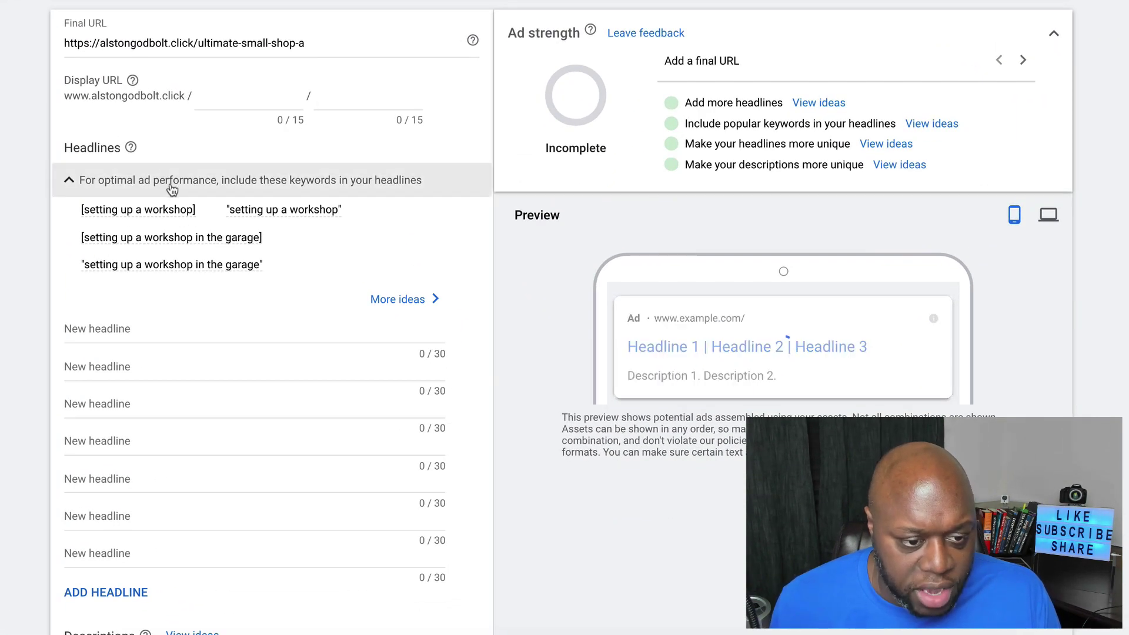
pyautogui.moveTo(125, 220)
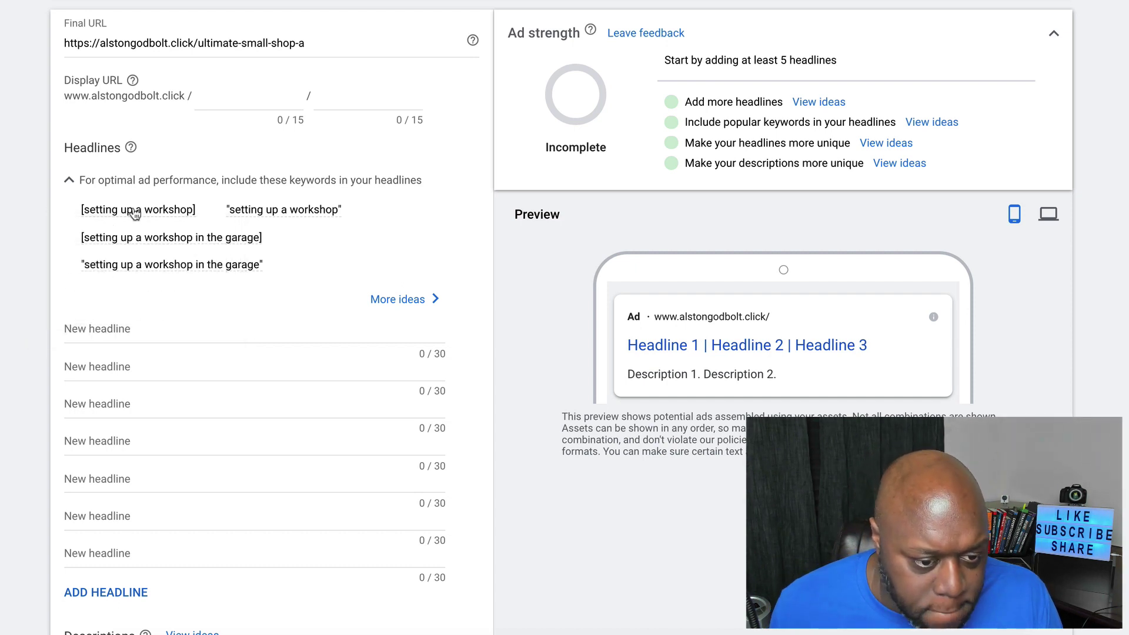
pyautogui.click(153, 333)
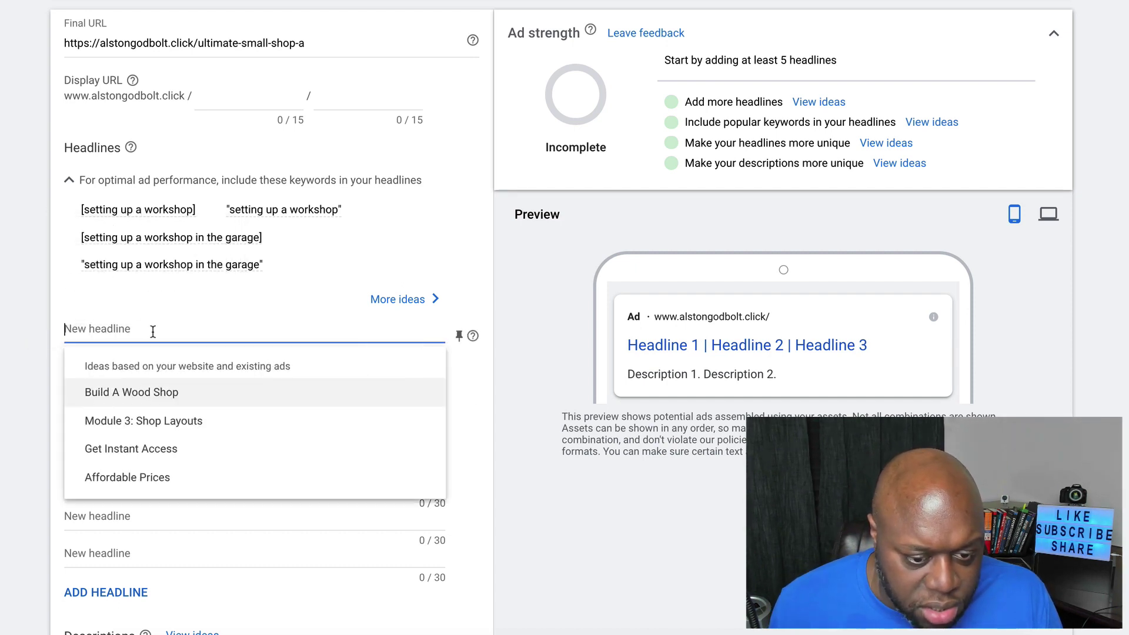
pyautogui.click(164, 400)
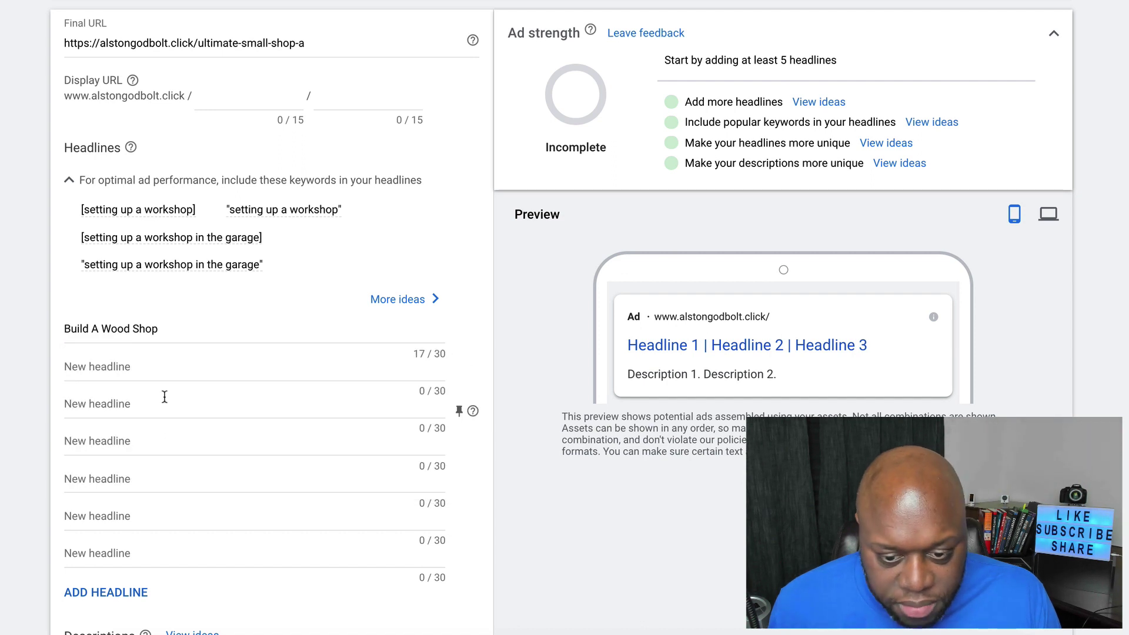
pyautogui.click(134, 366)
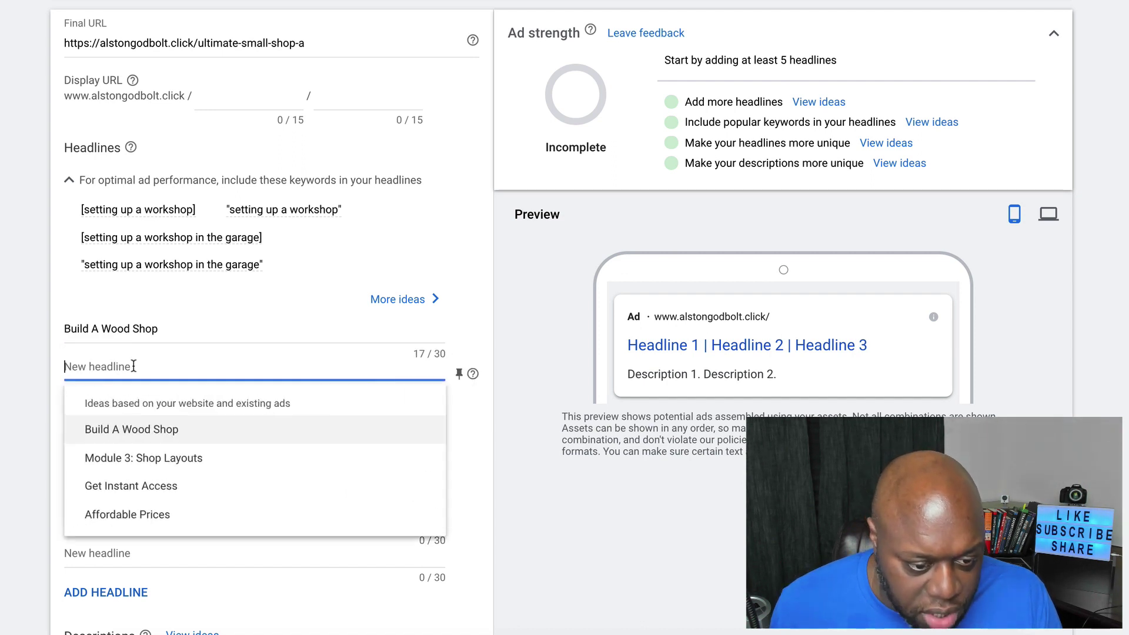
pyautogui.click(166, 498)
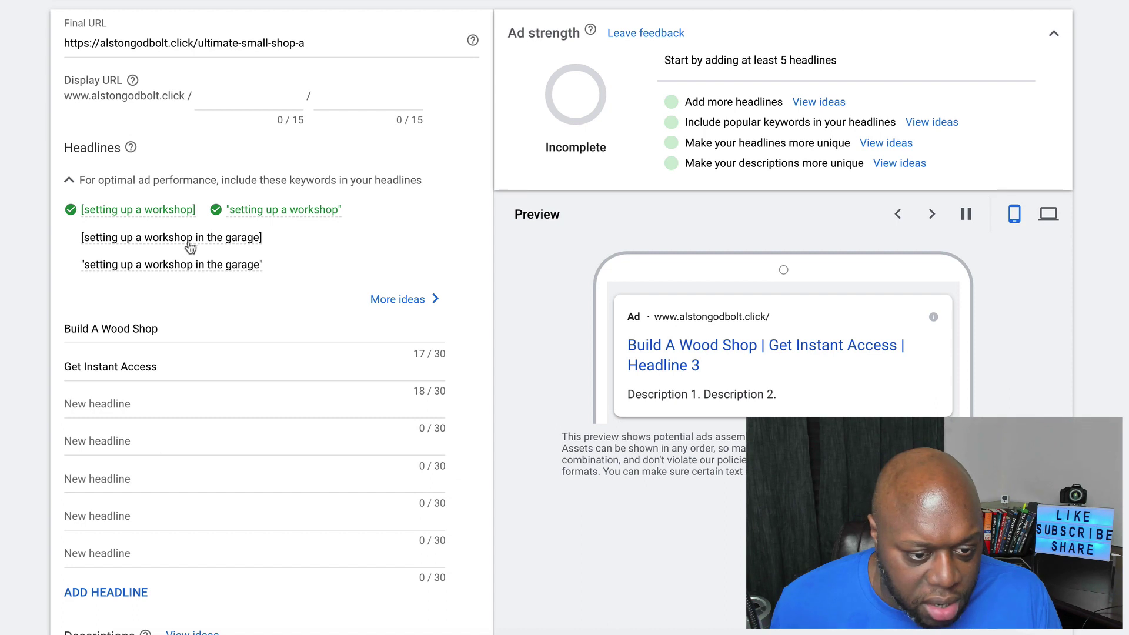
# Step: Examine the additional headline suggestions and top keywords for the ad, including their search volumes, and close the suggestions
pyautogui.moveTo(192, 243)
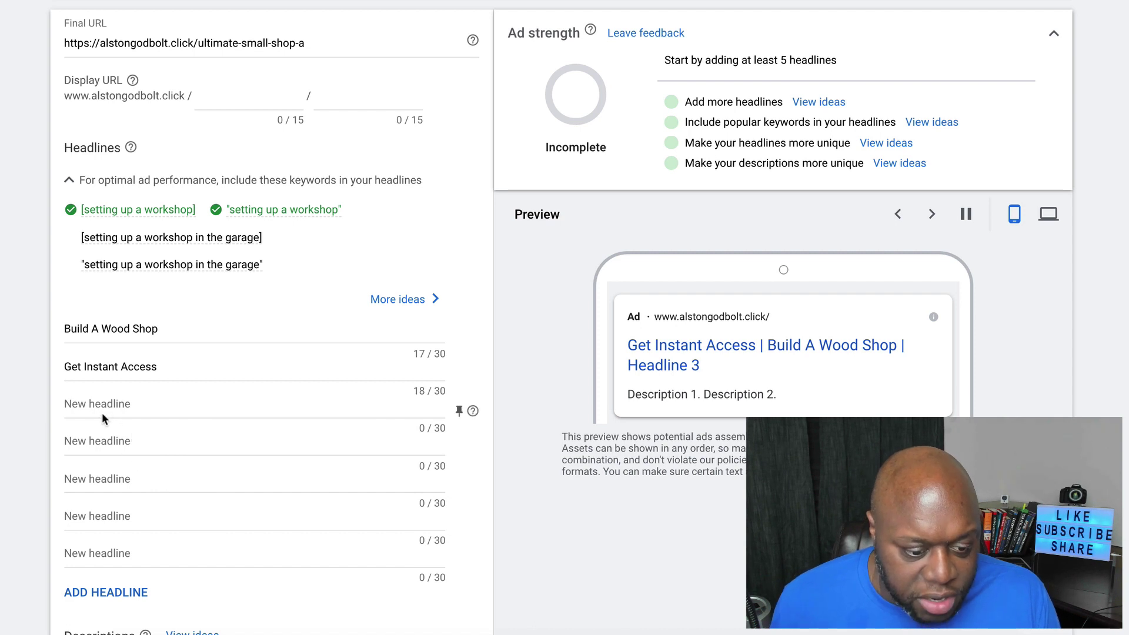
pyautogui.scroll(-1, 101, 411)
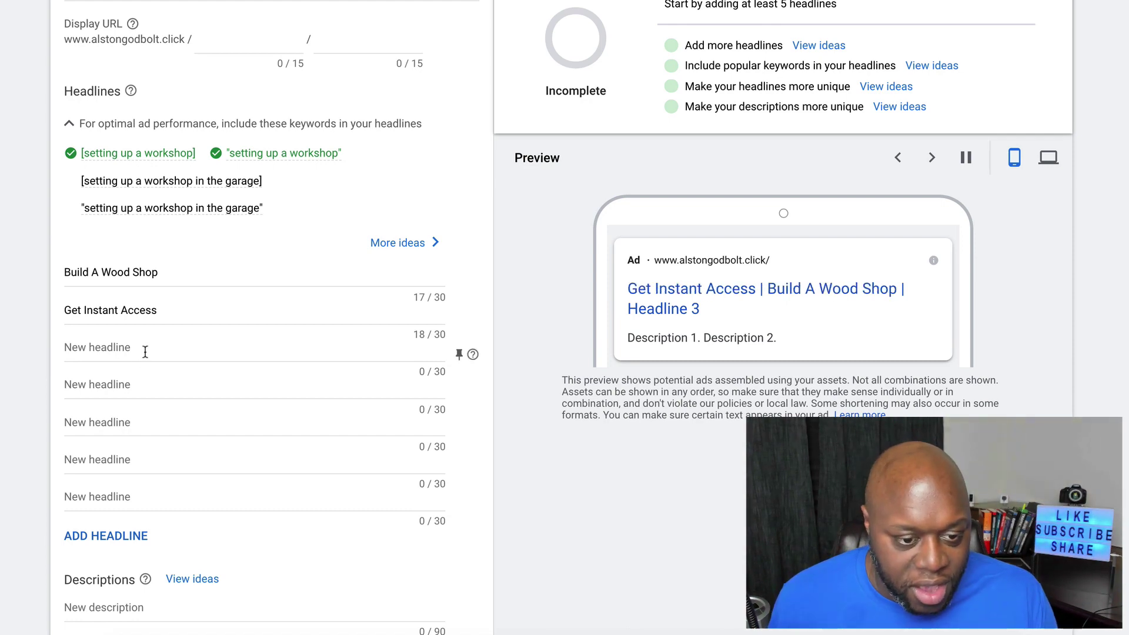
pyautogui.click(378, 240)
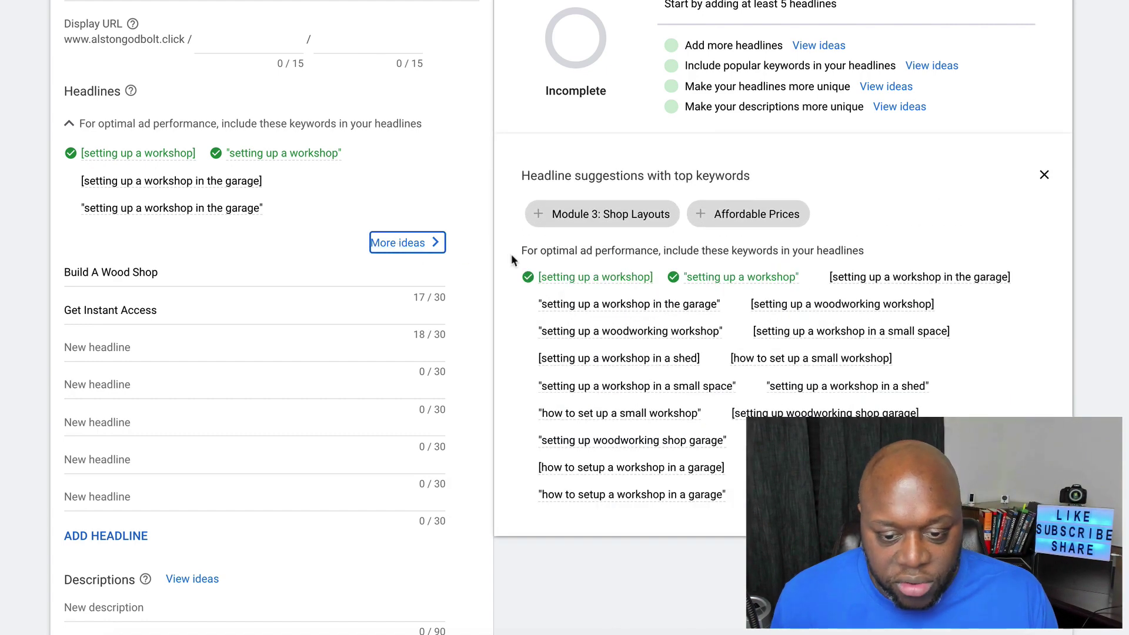
pyautogui.click(613, 305)
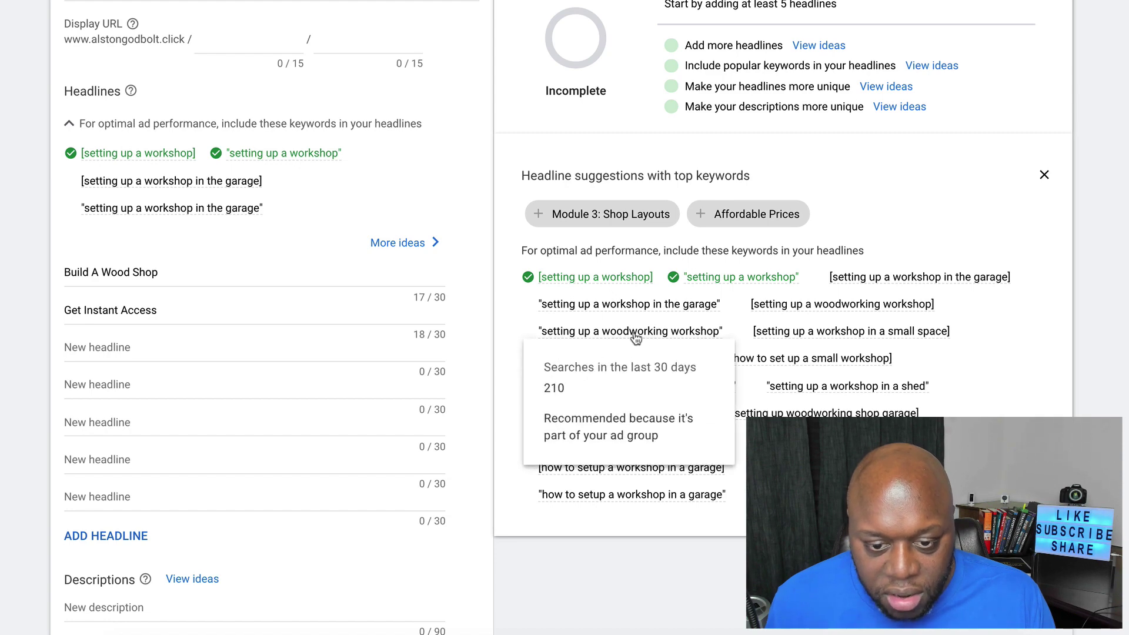
pyautogui.click(1045, 177)
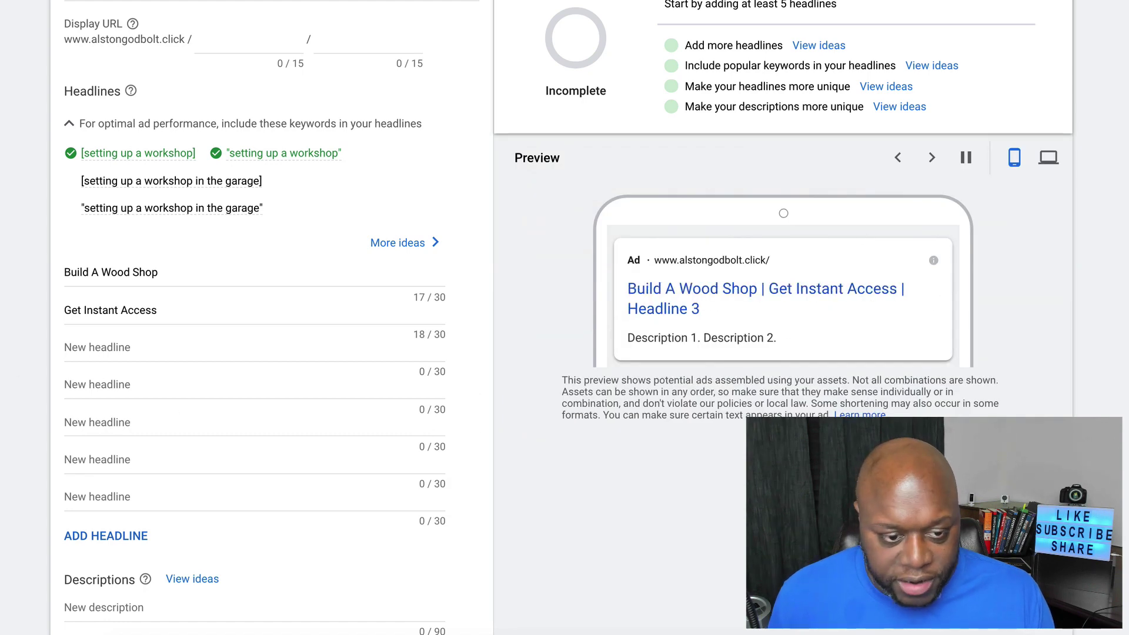
# Step: Copy "complete small workshop on a budget" from the landing page into the ad's first description and put "Discover" in front of it
pyautogui.scroll(-4, 565, 318)
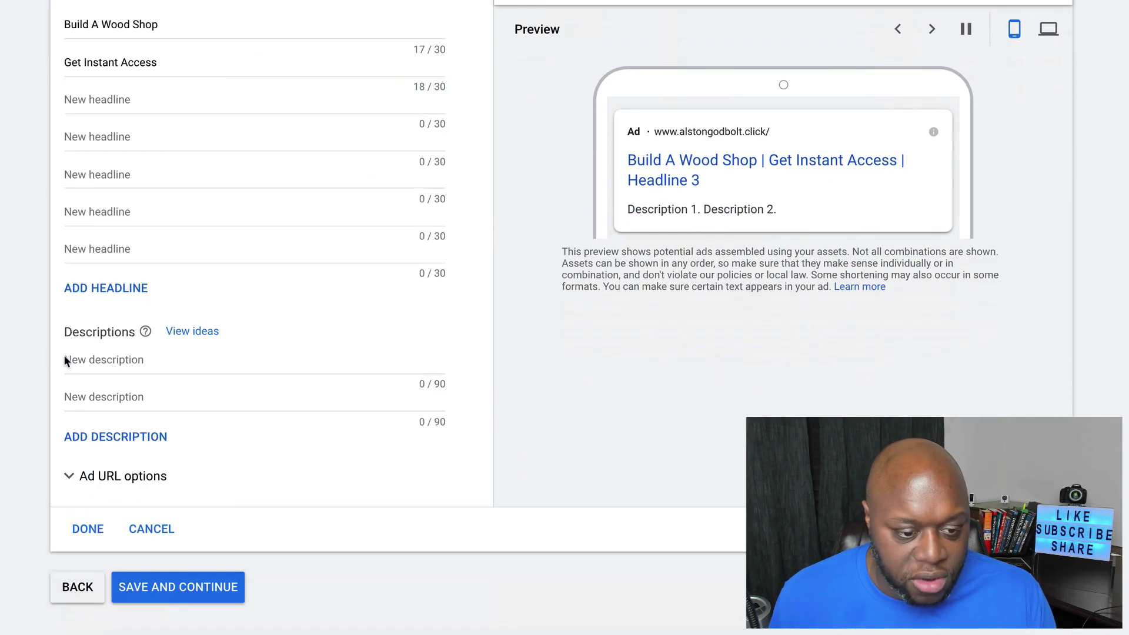
pyautogui.click(106, 359)
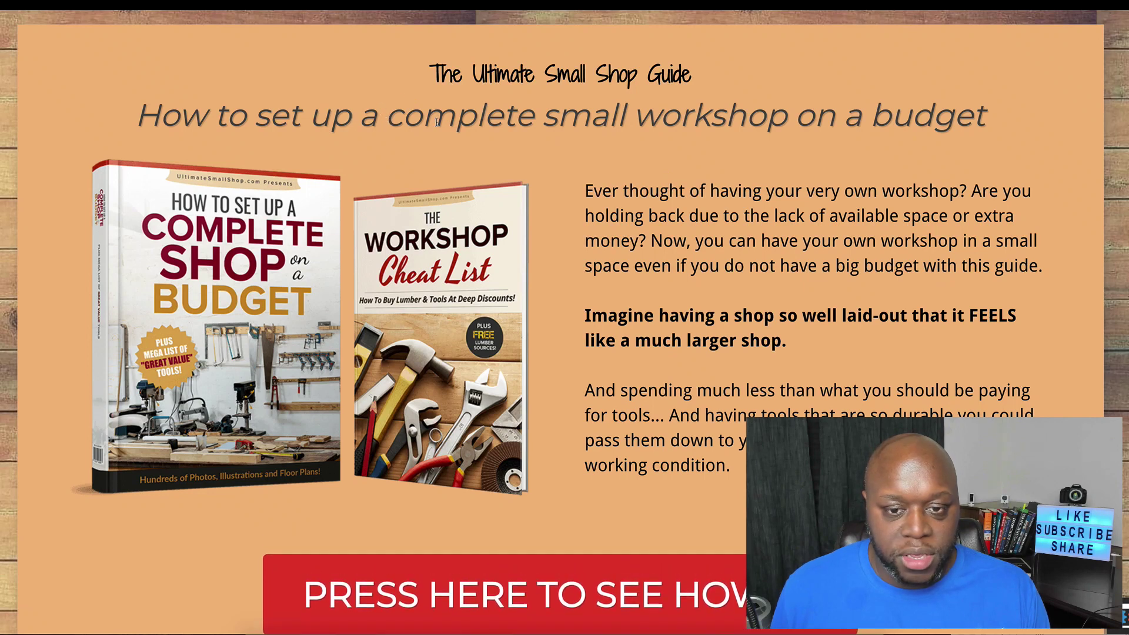
pyautogui.moveTo(387, 121); pyautogui.dragTo(996, 118)
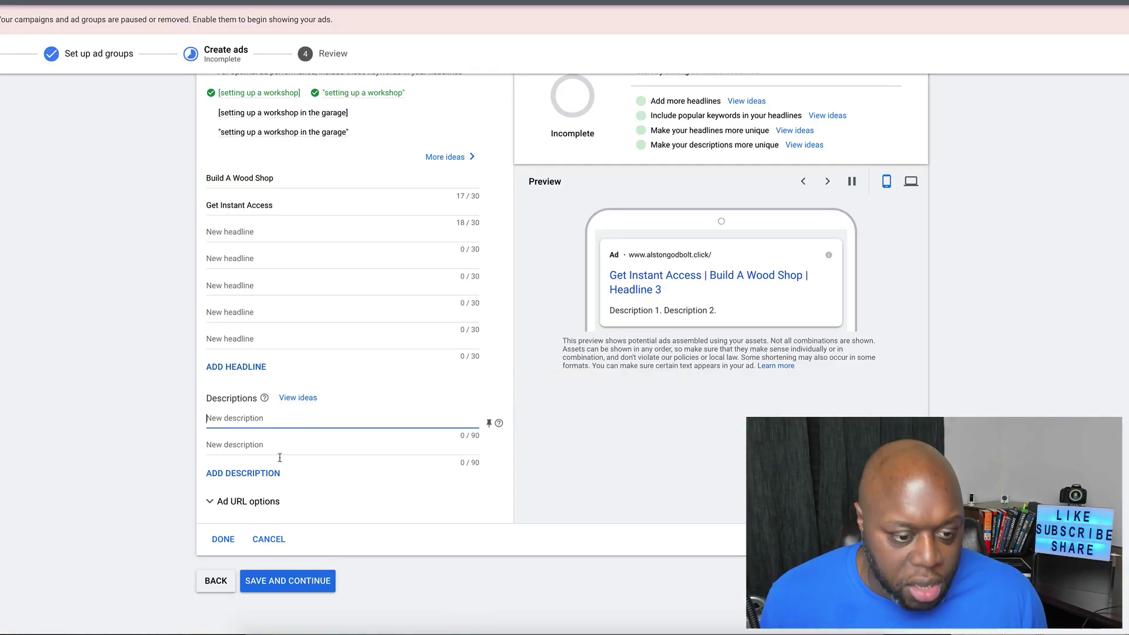
pyautogui.write('complete small workshop on a budget')
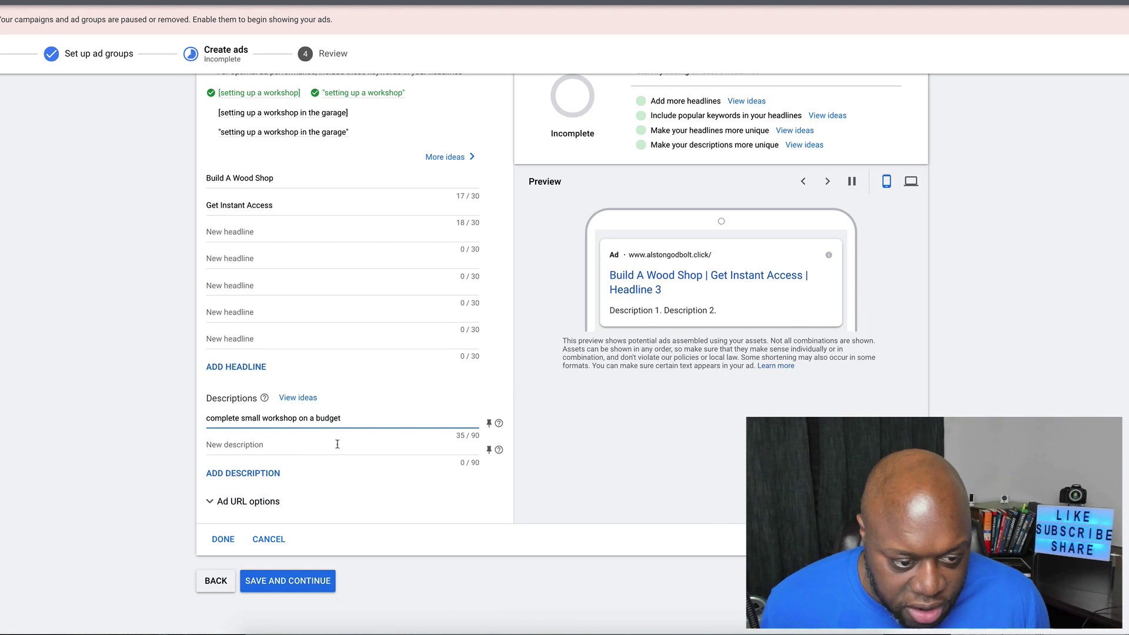
pyautogui.click(206, 418)
pyautogui.write('Discover')
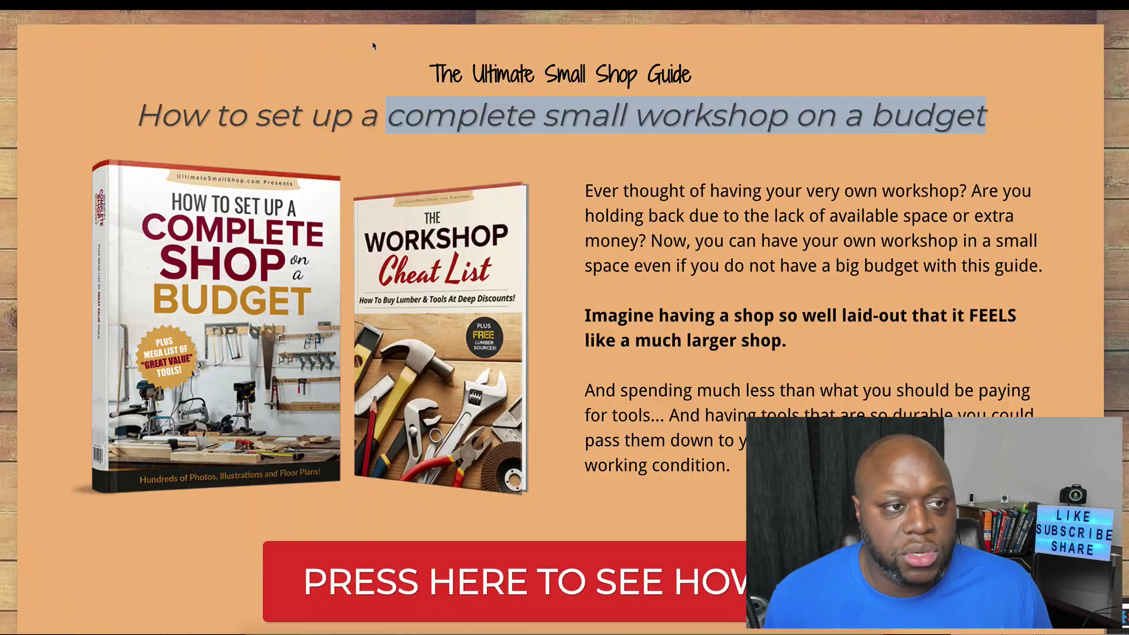
# Step: Look through the landing page's copy for further wording to use in the ad descriptions
pyautogui.scroll(-3, 565, 318)
pyautogui.scroll(-5, 662, 497)
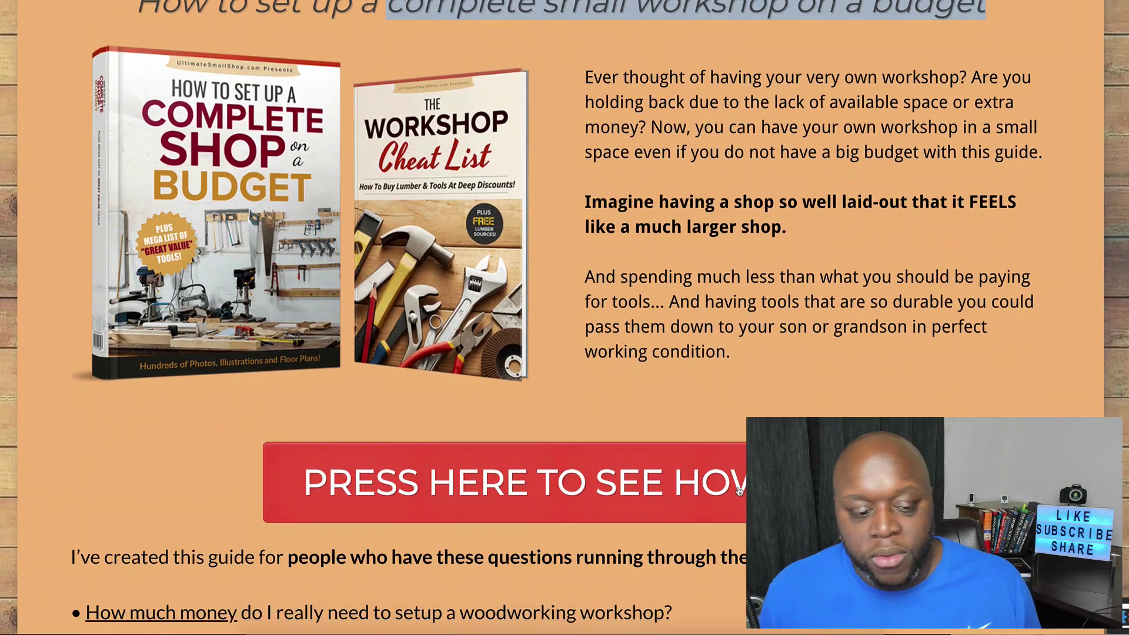